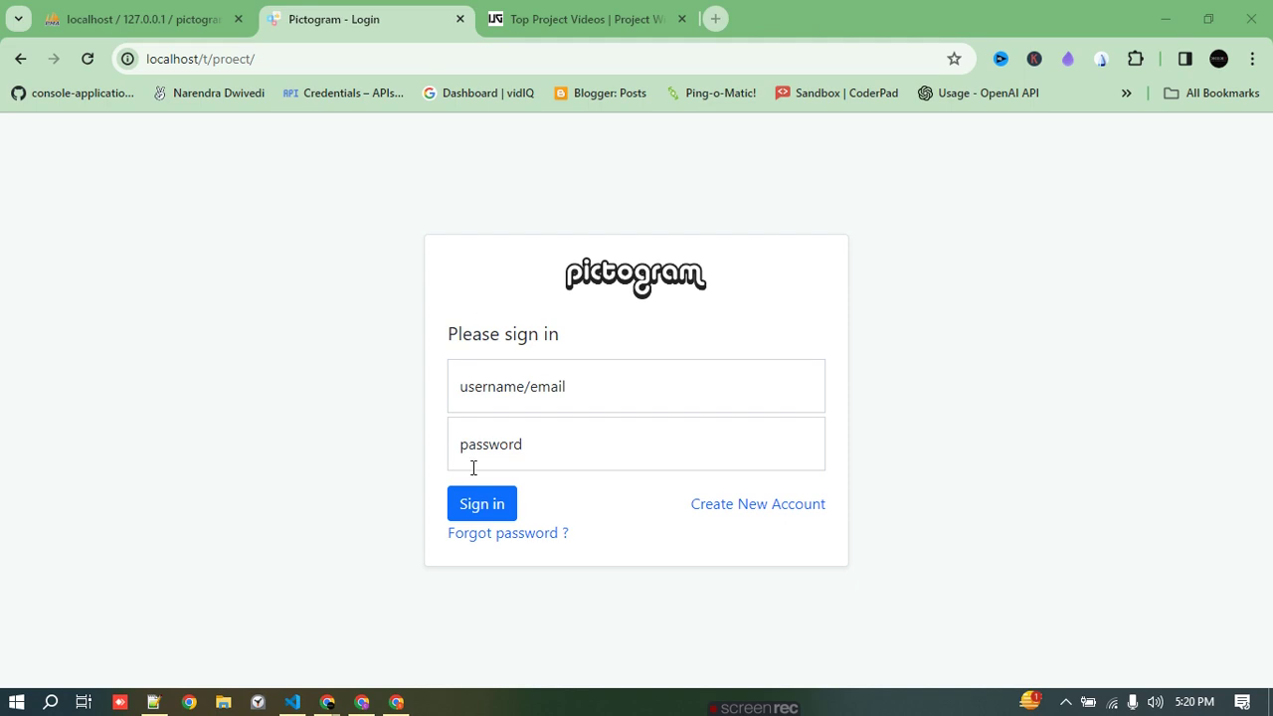
- Check the admin row in phpMyAdmin, then bring up the admin index.php in VS Code
left_click(92, 4)
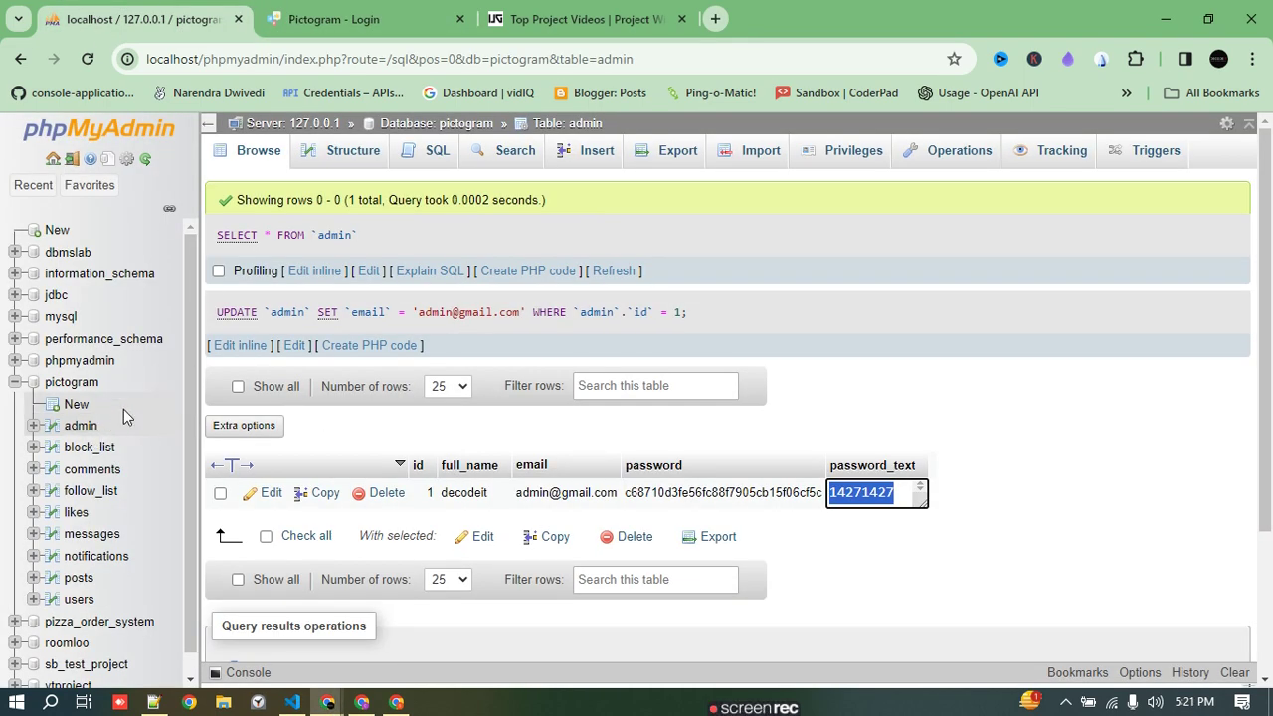
left_click(292, 702)
scroll(447, 317, "up", 7)
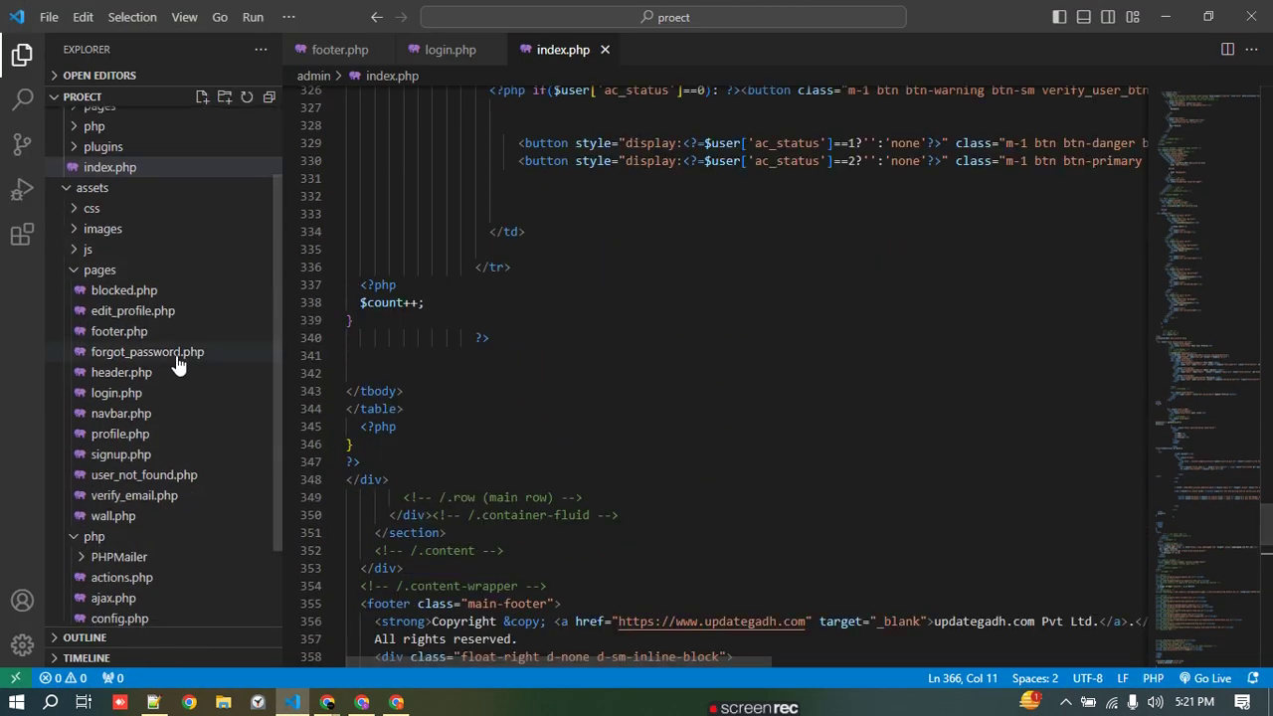
- Collapse the admin folder, scroll through the project file tree, and minimize VS Code
left_click(72, 121)
scroll(102, 261, "down", 1)
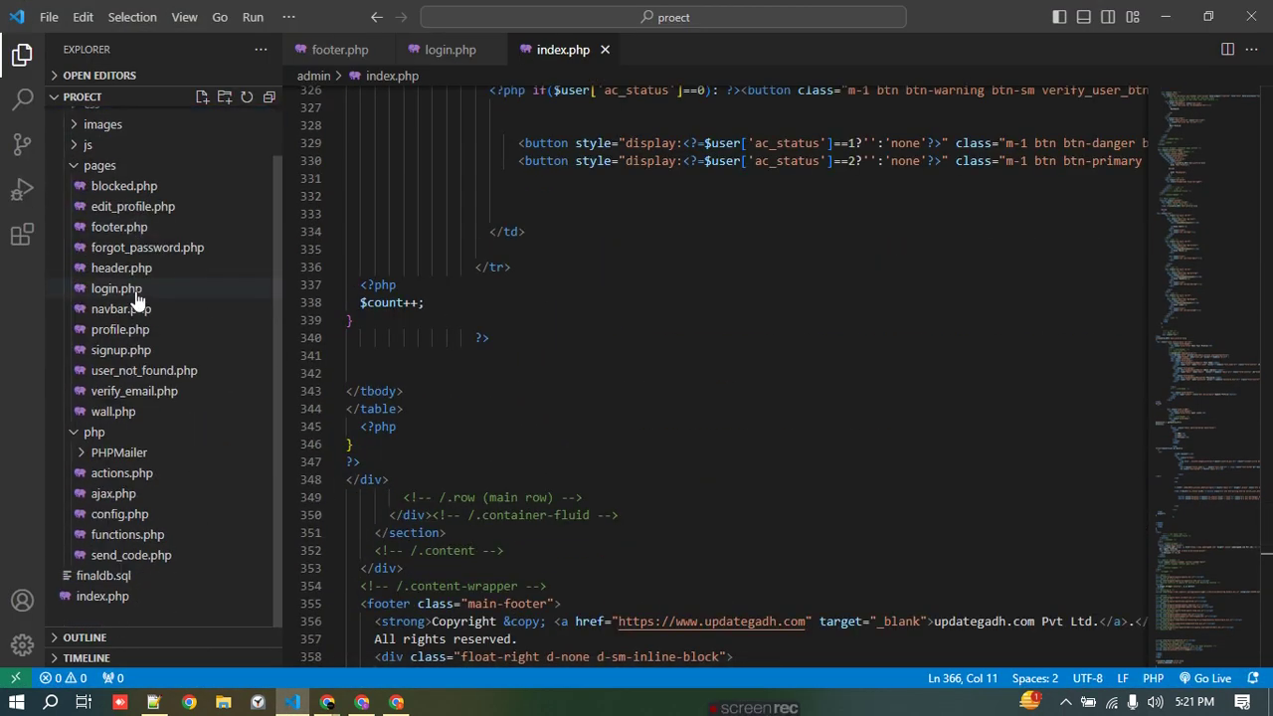
scroll(105, 328, "up", 1)
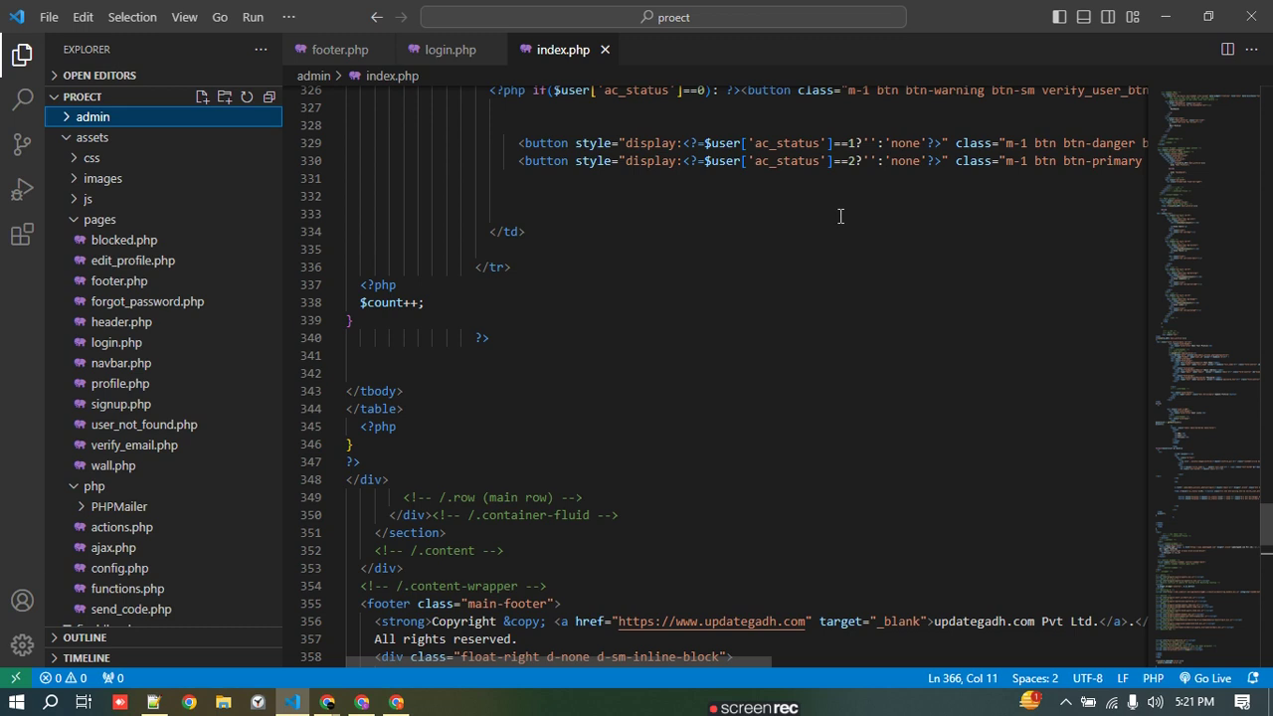
left_click(1165, 16)
- Show the updategadh.com homepage and its Projects menu, then return to the Pictogram login tab
left_click(636, 12)
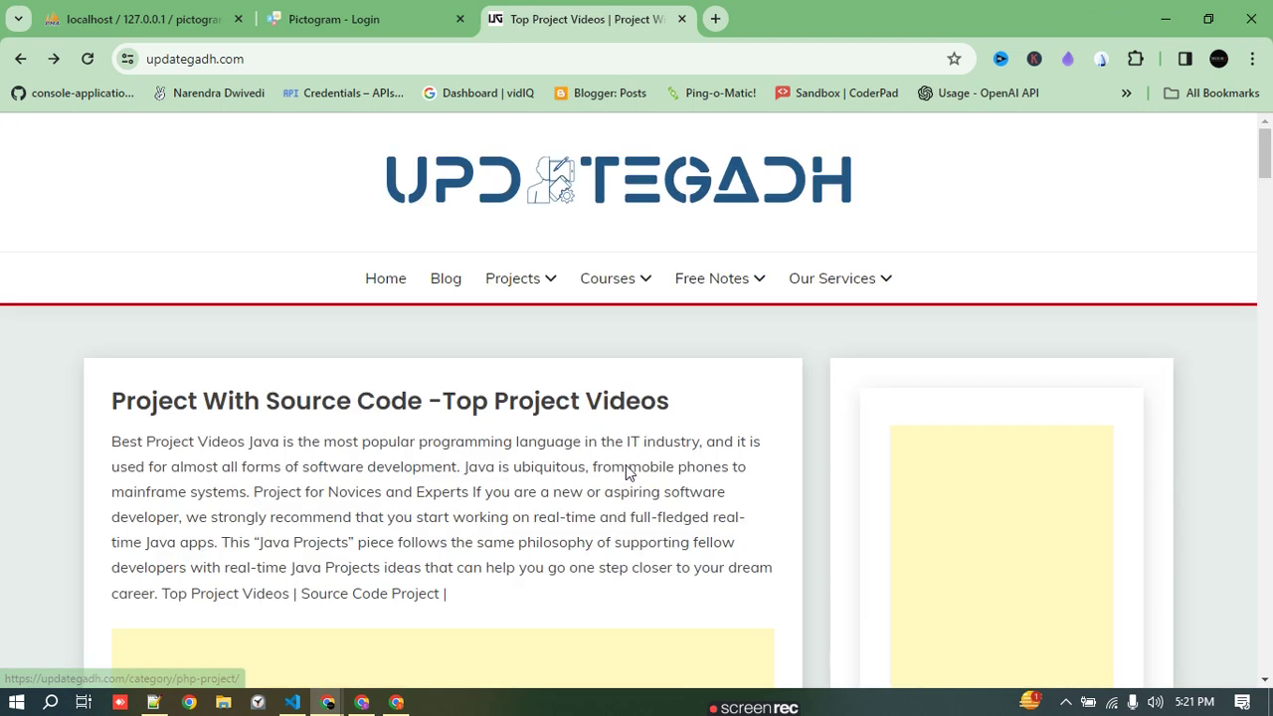
mouse_move(484, 288)
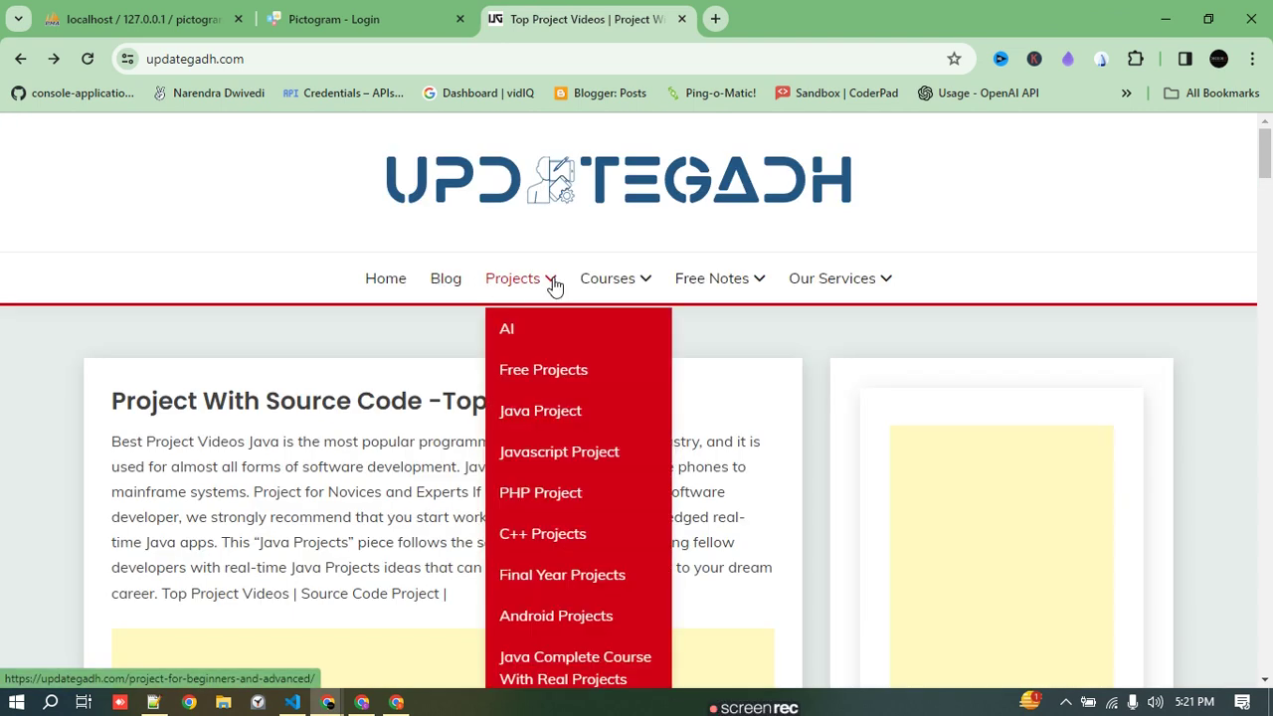
left_click(329, 10)
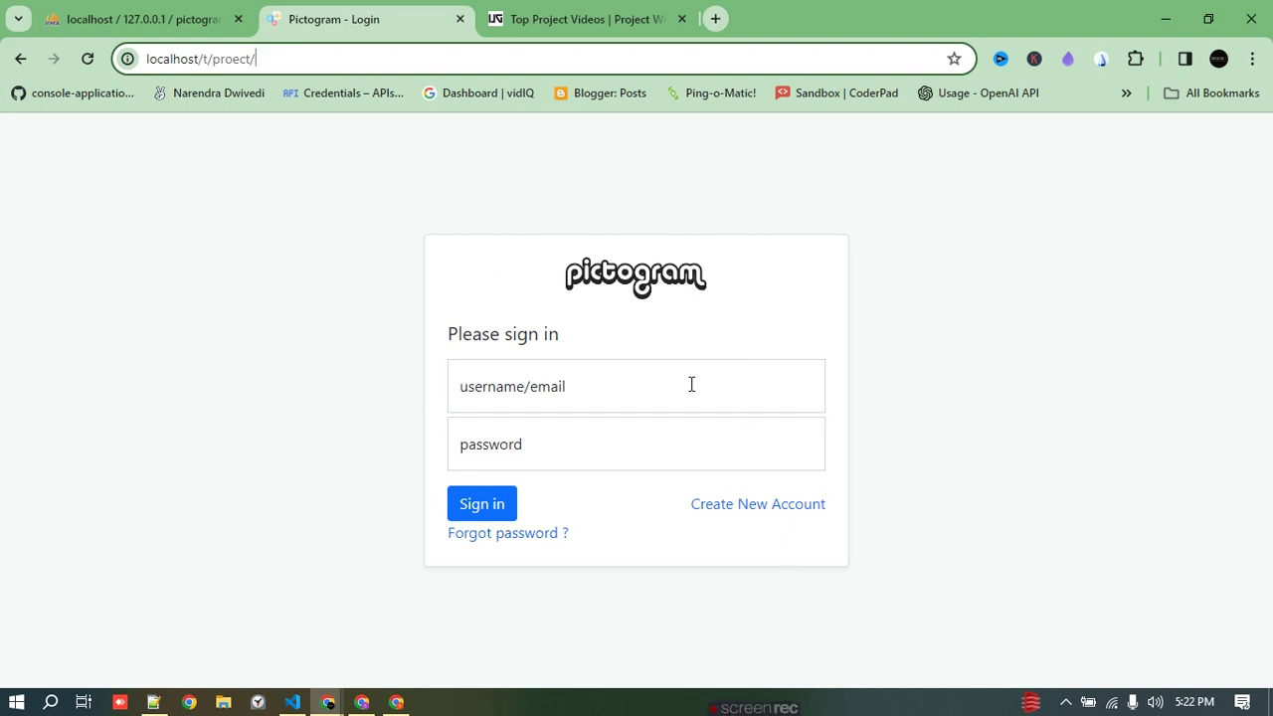
- Open Gmail in the other Chrome window and check which Google account is signed in
mouse_move(362, 702)
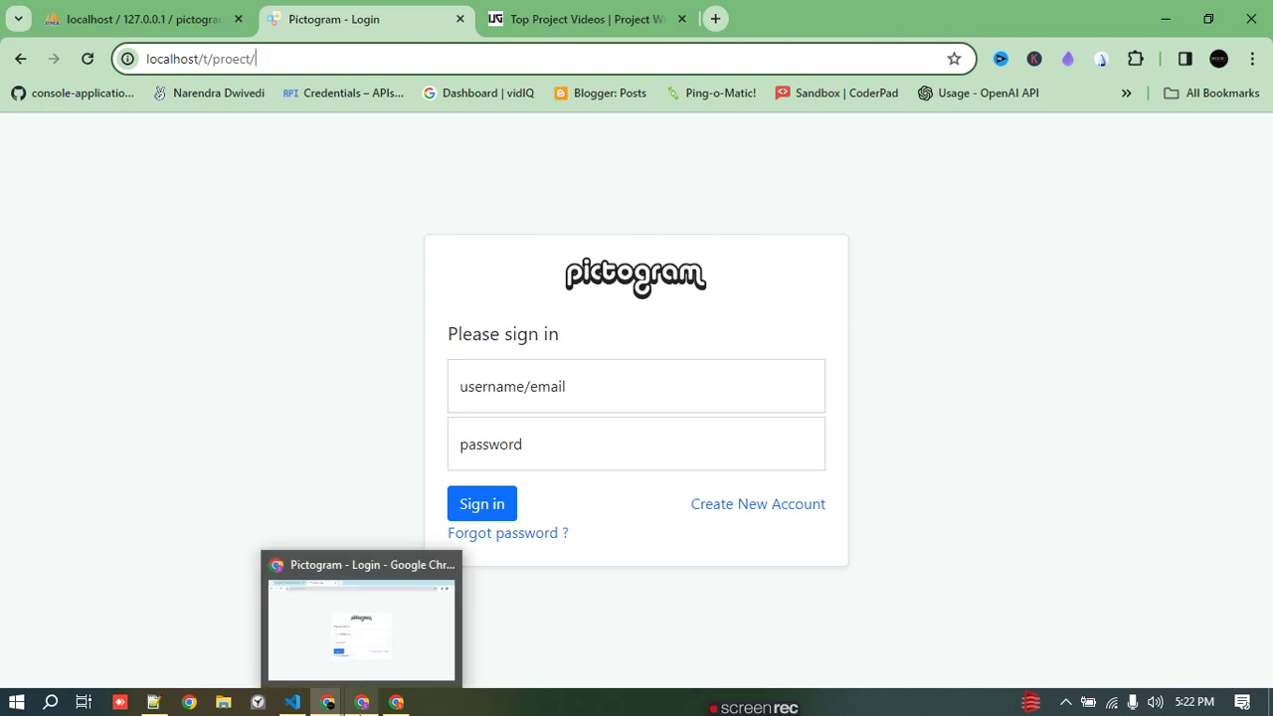
left_click(376, 668)
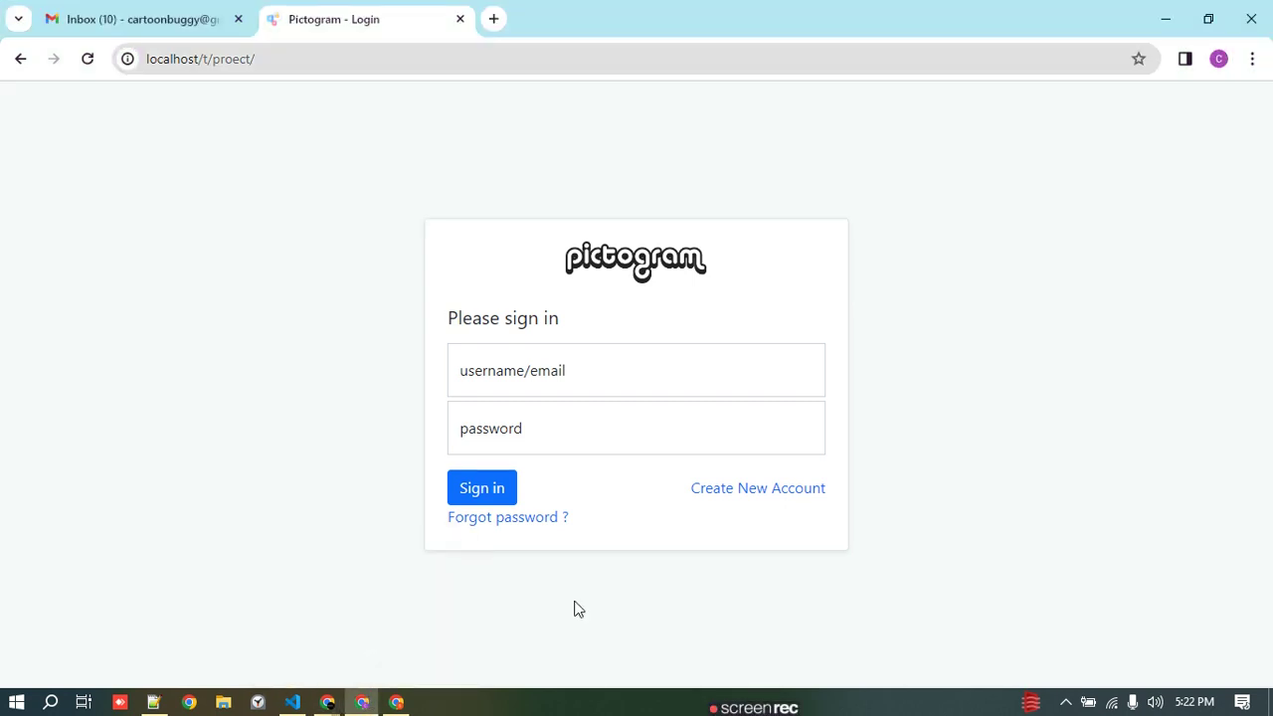
left_click(154, 16)
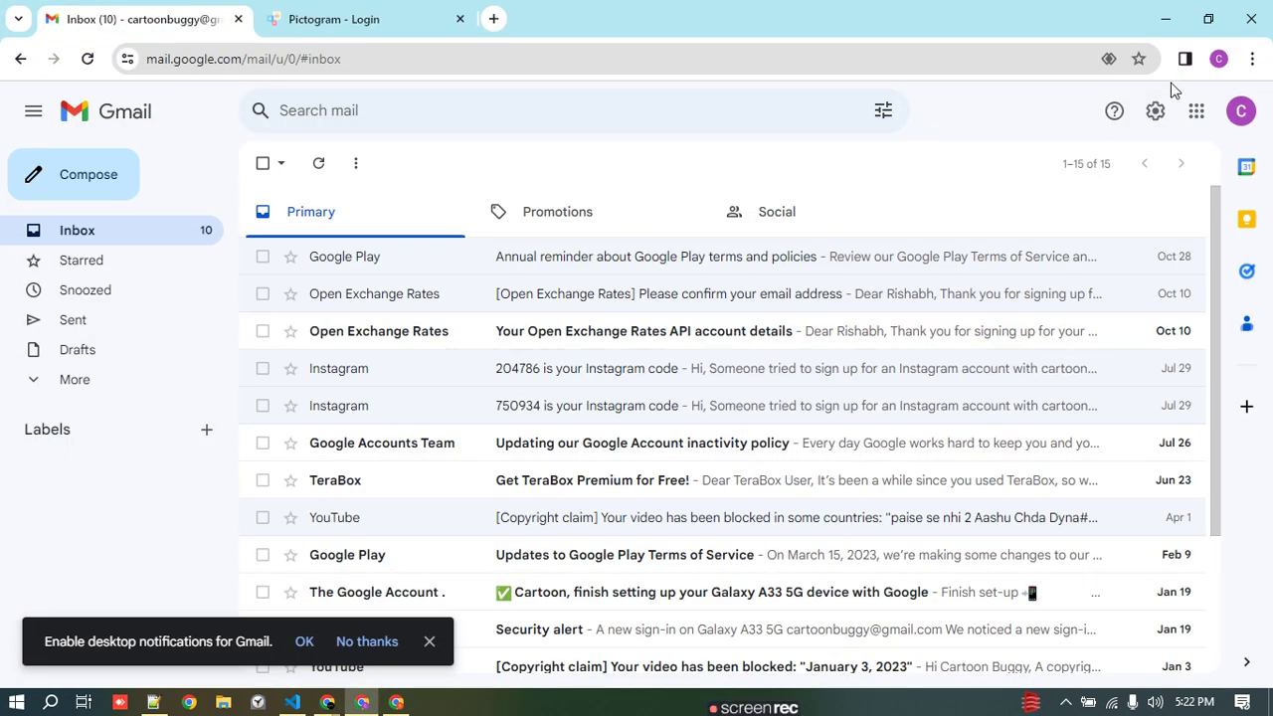
left_click(1239, 111)
key("alt+Tab")
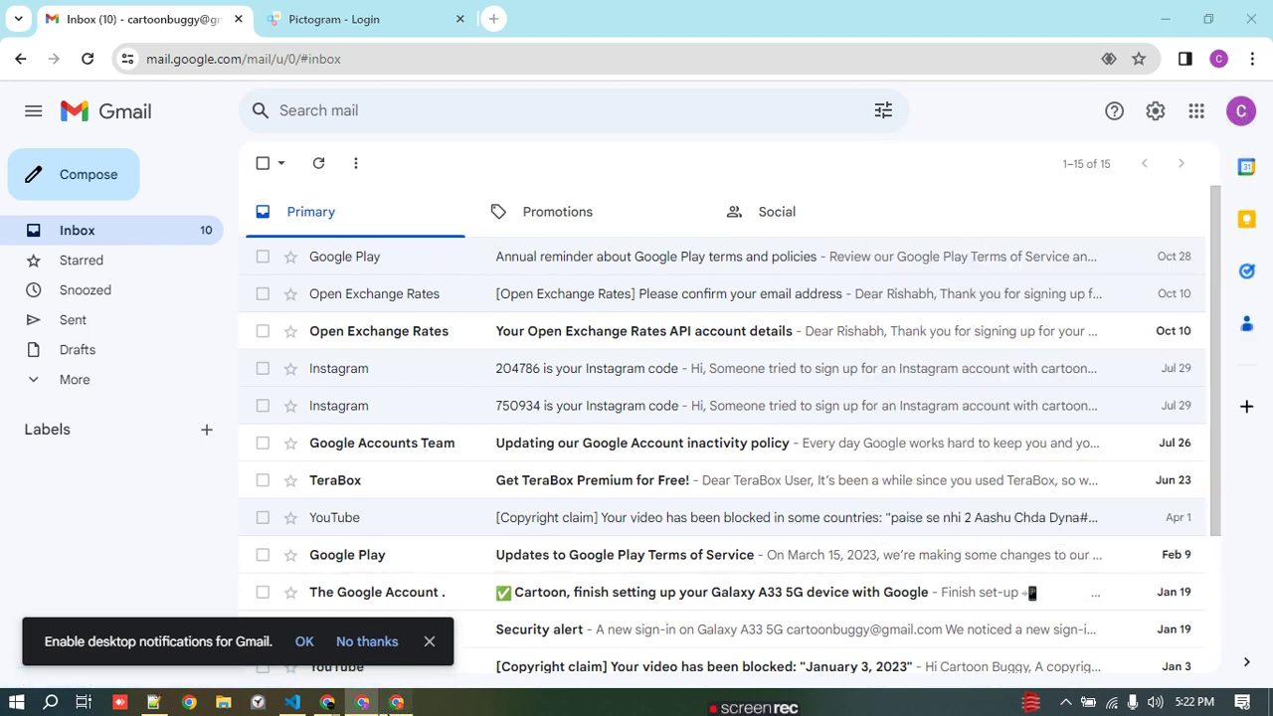
left_click(132, 20)
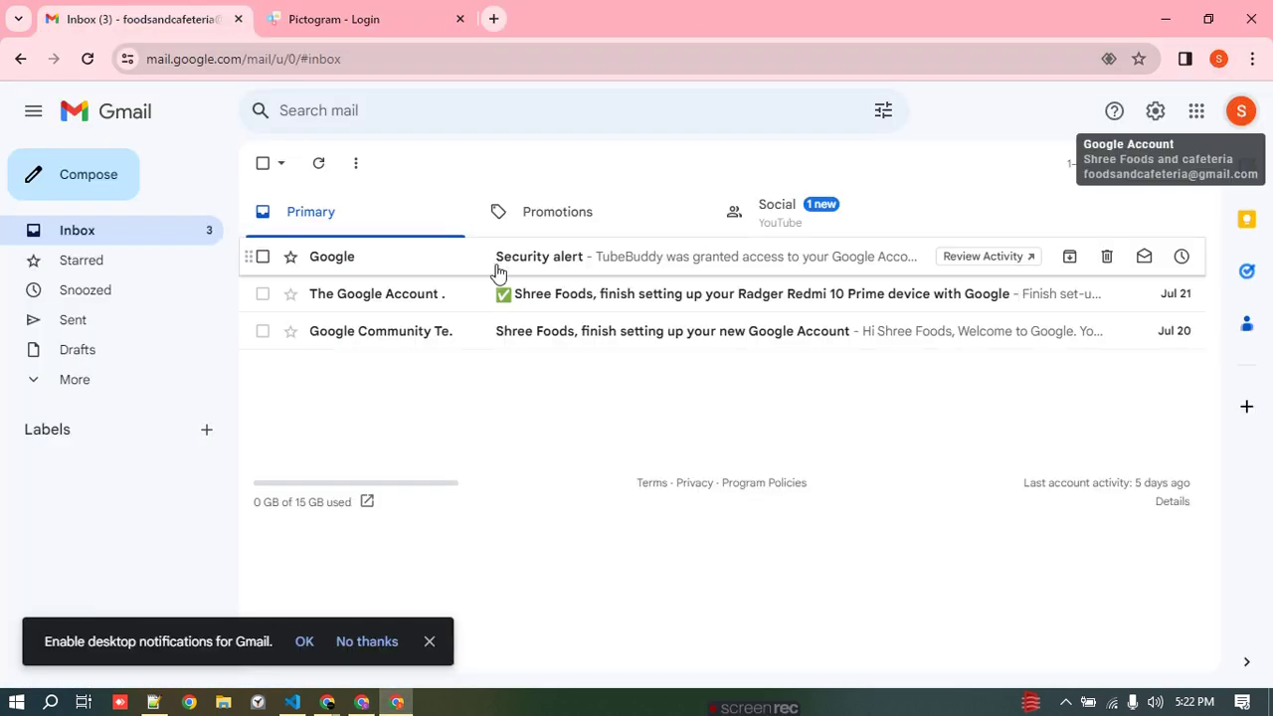
- Review the browser profiles and the Gmail account's address, then return to Pictogram login
left_click(362, 702)
left_click(368, 12)
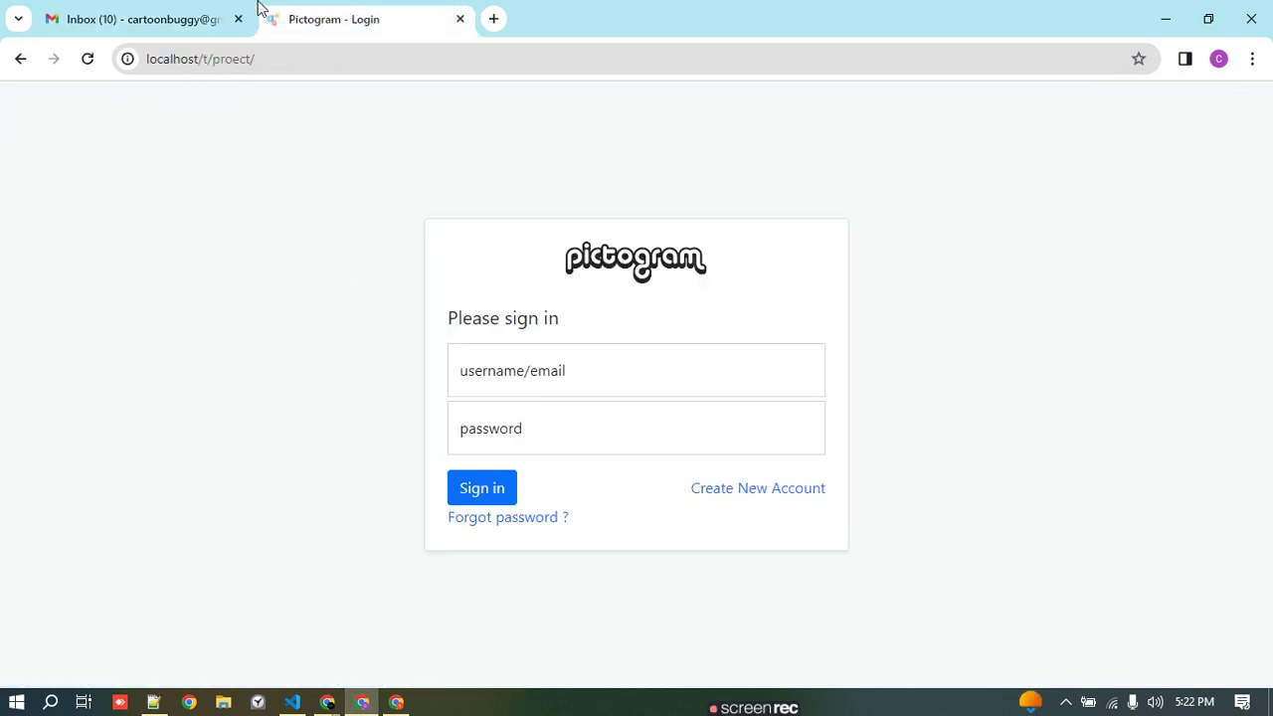
left_click(1217, 60)
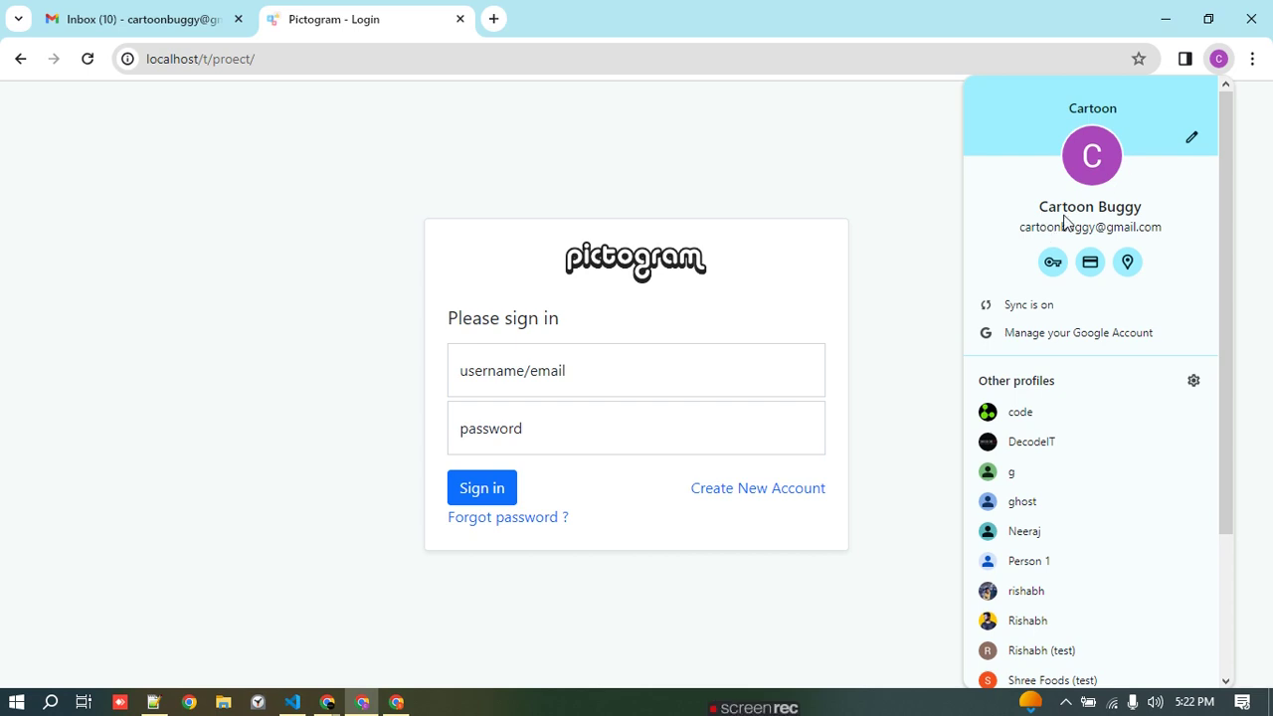
left_click(103, 14)
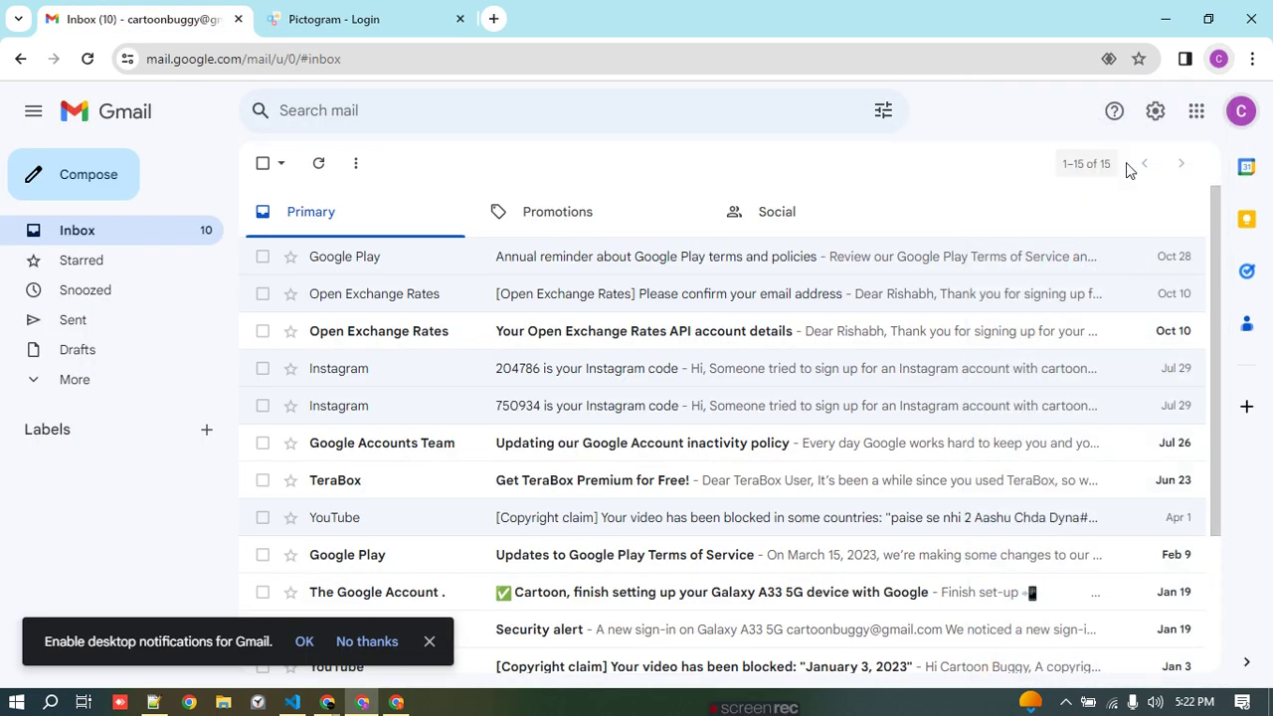
left_click(1239, 112)
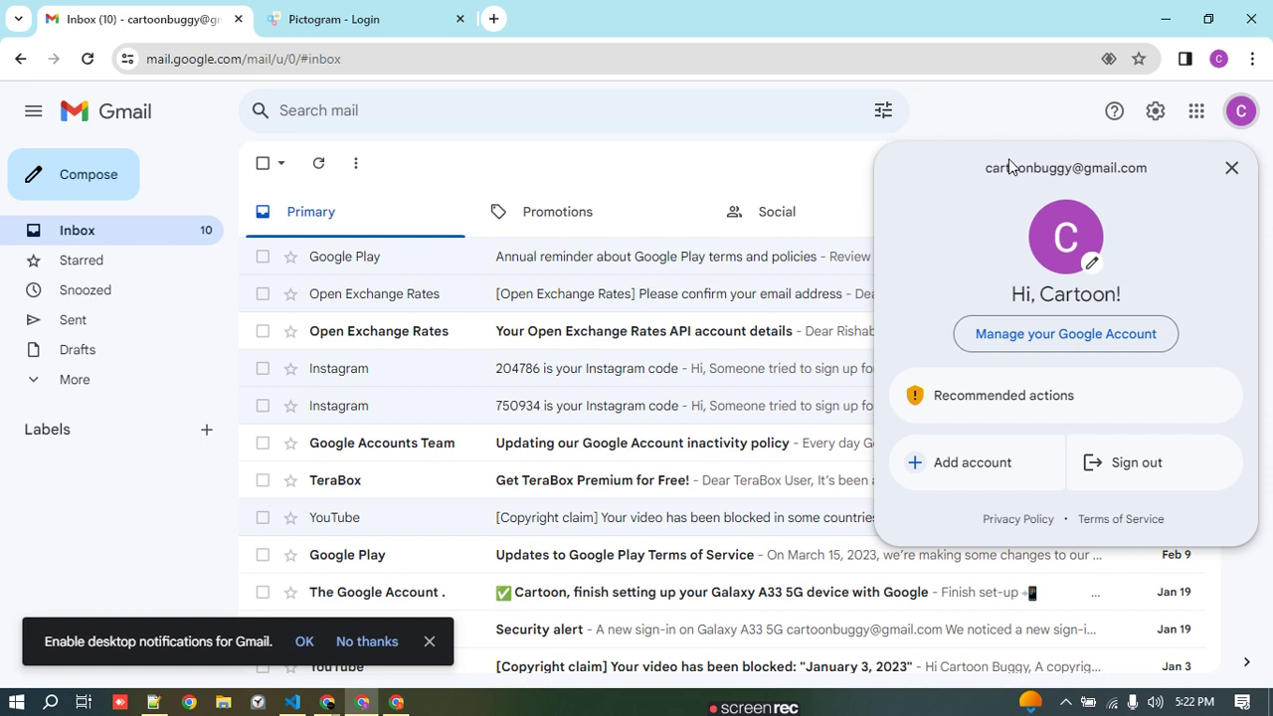
left_click_drag(1002, 163, 1146, 169)
key("ctrl+c")
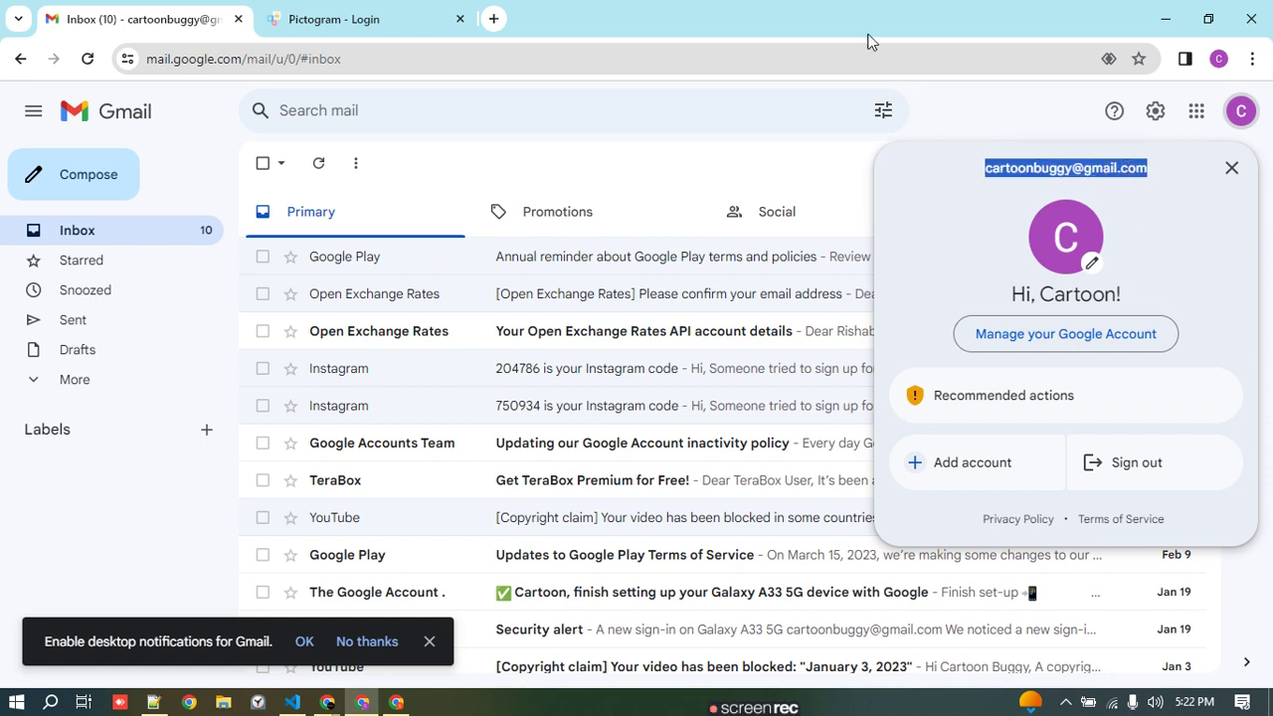
left_click(427, 14)
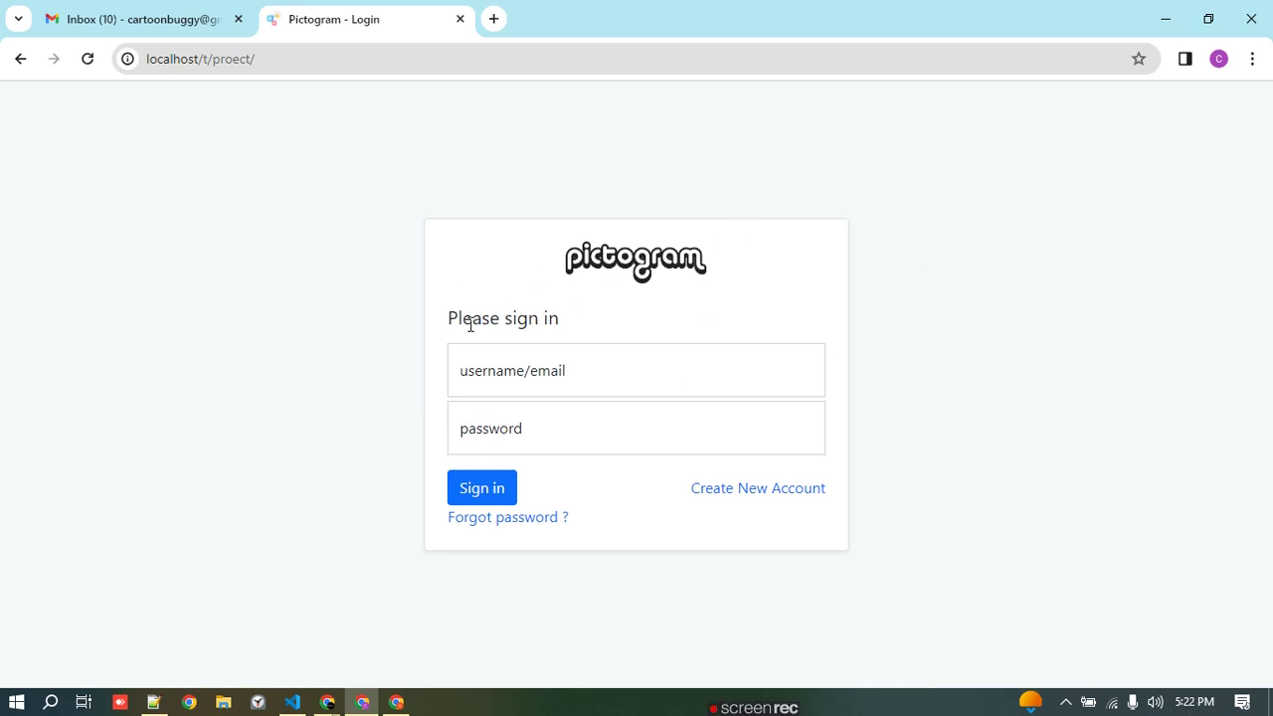
- On the new account sign-up page, enter the first and last name and choose Male
left_click(778, 495)
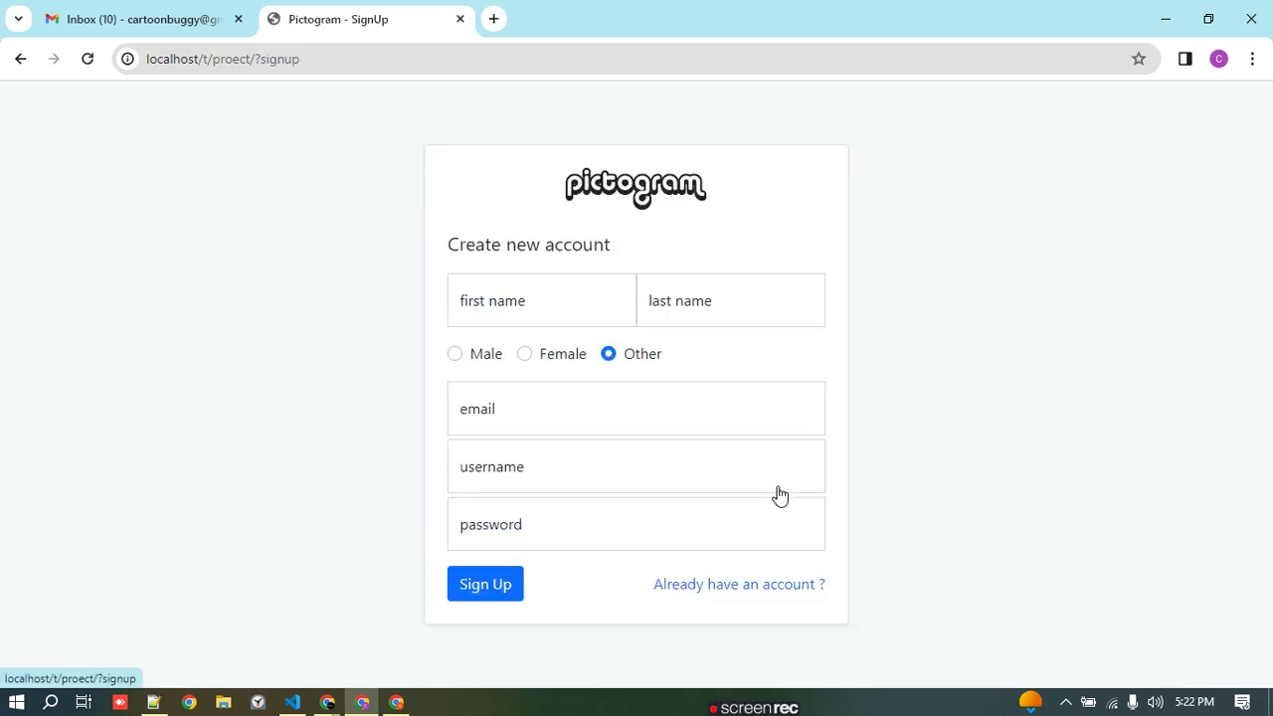
left_click(505, 303)
type("car")
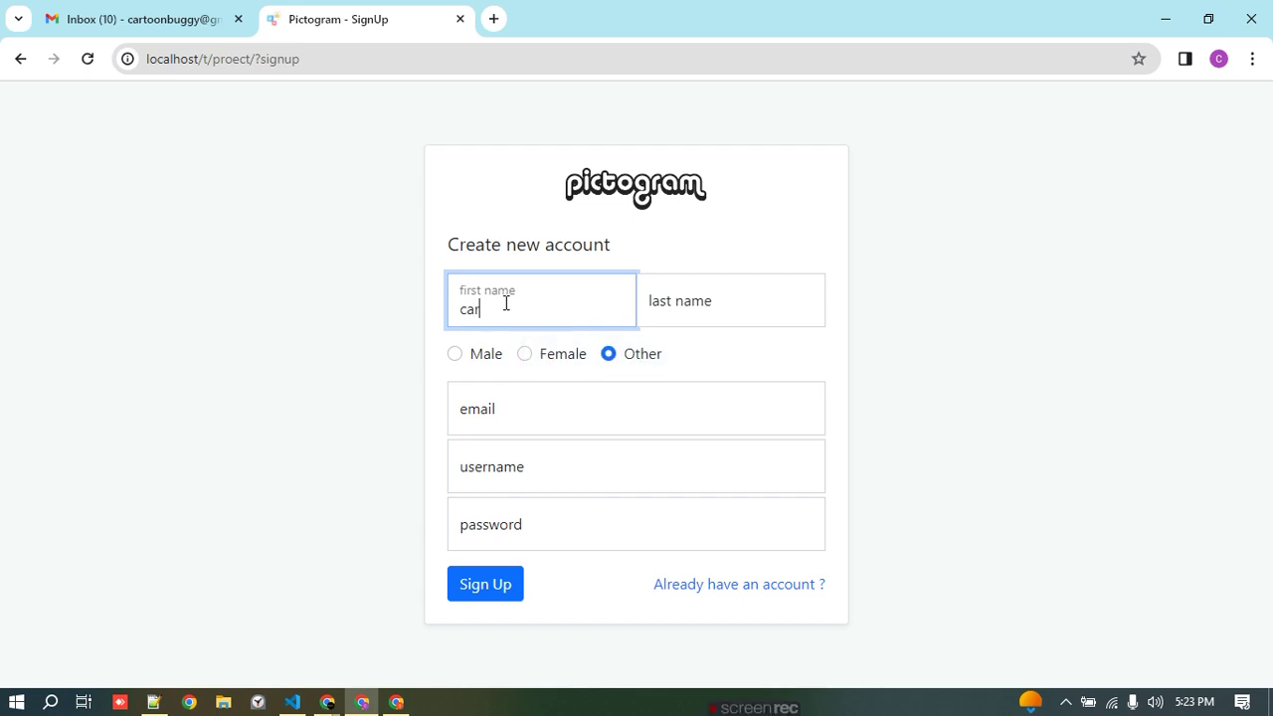
type("ton")
key("Tab")
type("bu")
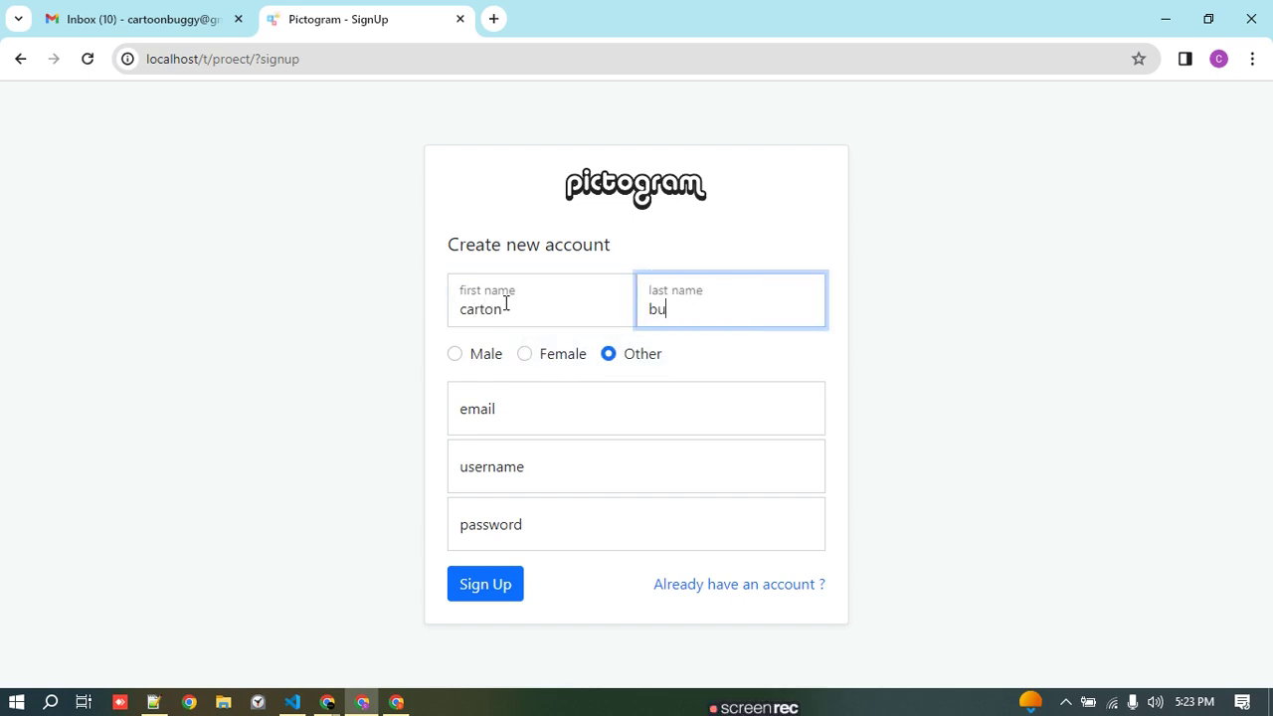
type("zz")
left_click(457, 356)
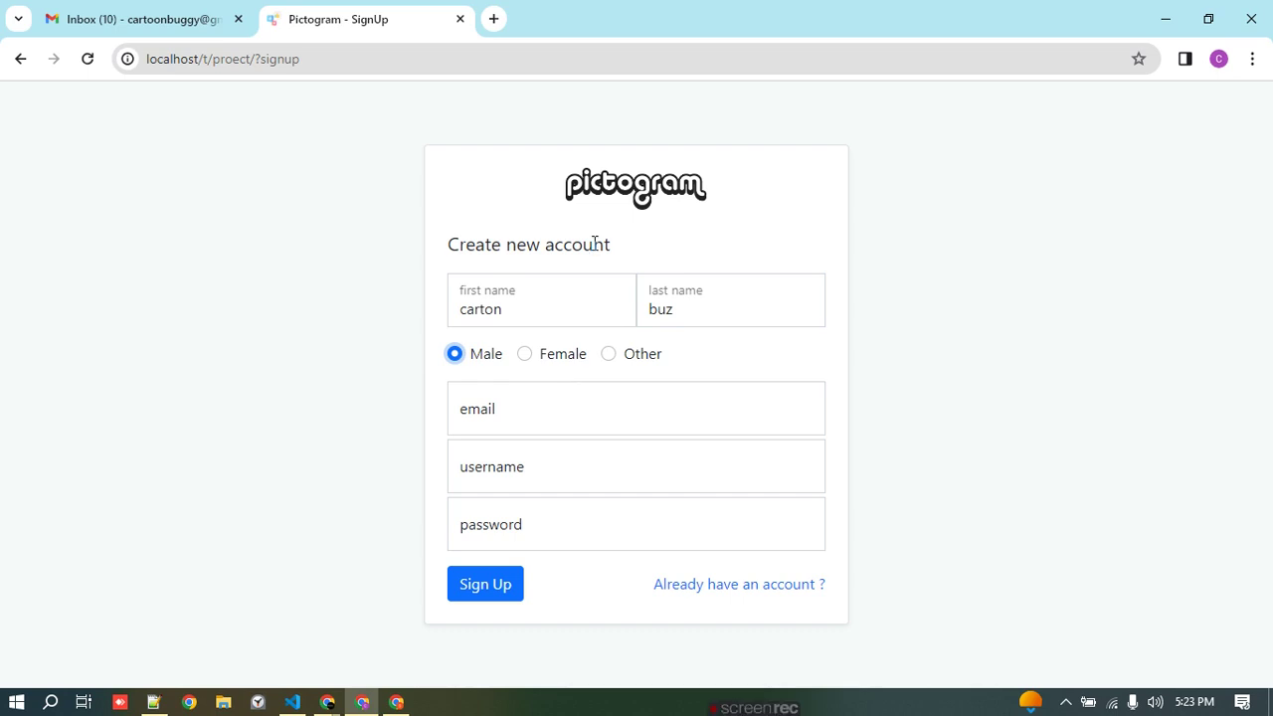
- Paste the Gmail address, reuse the first name as username, add a password, and sign up
left_click(547, 407)
key("ctrl+v")
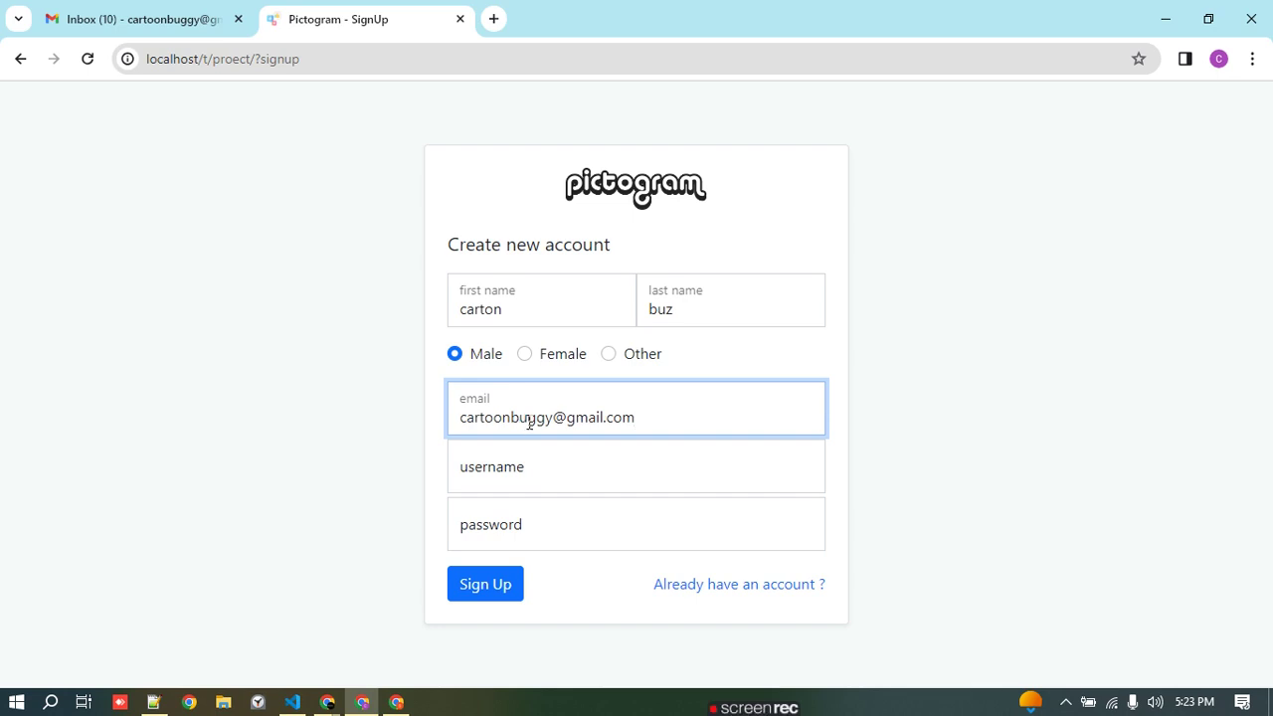
left_click(523, 469)
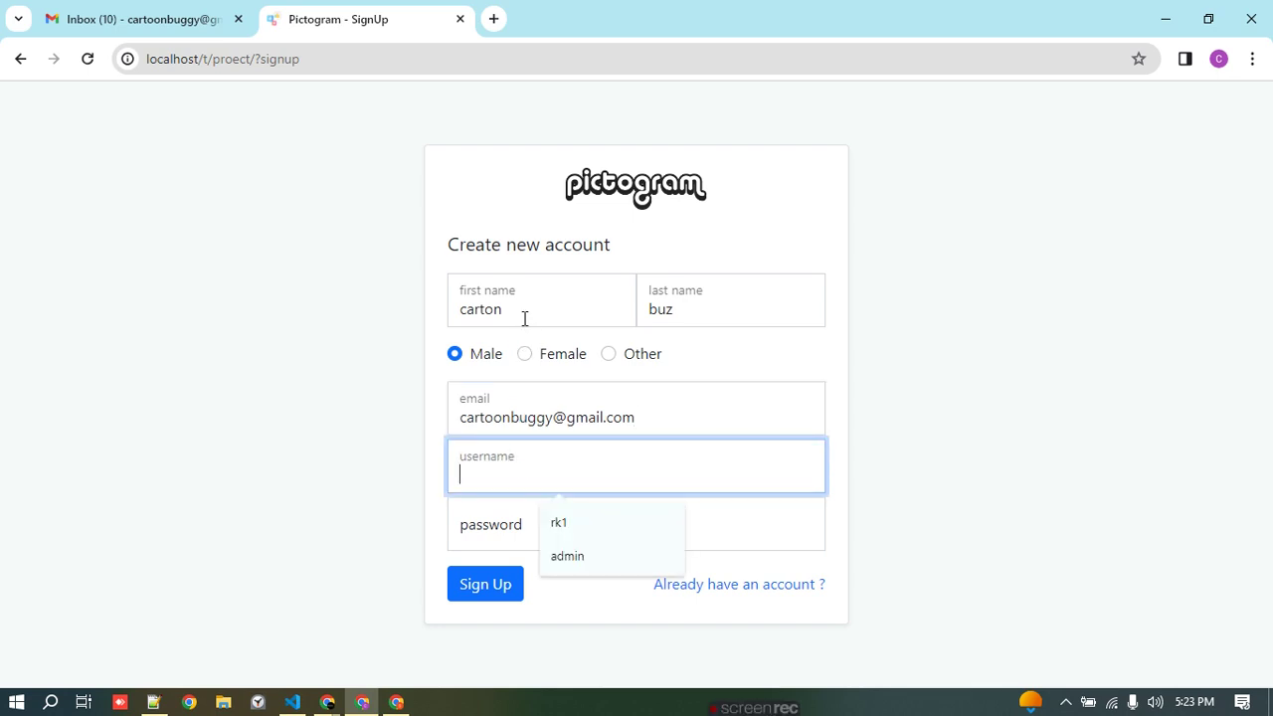
left_click_drag(525, 319, 448, 315)
key("ctrl+c")
left_click(567, 480)
key("ctrl+v")
left_click(497, 529)
key("ctrl+v")
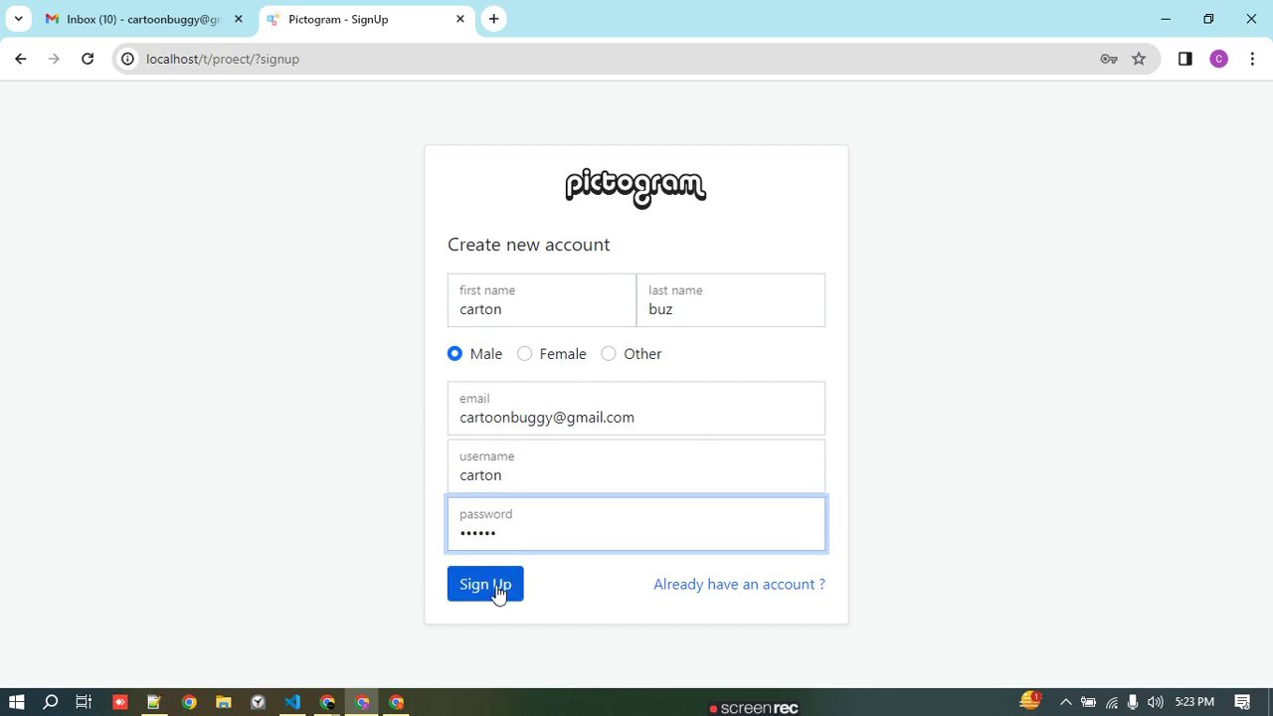
left_click(499, 592)
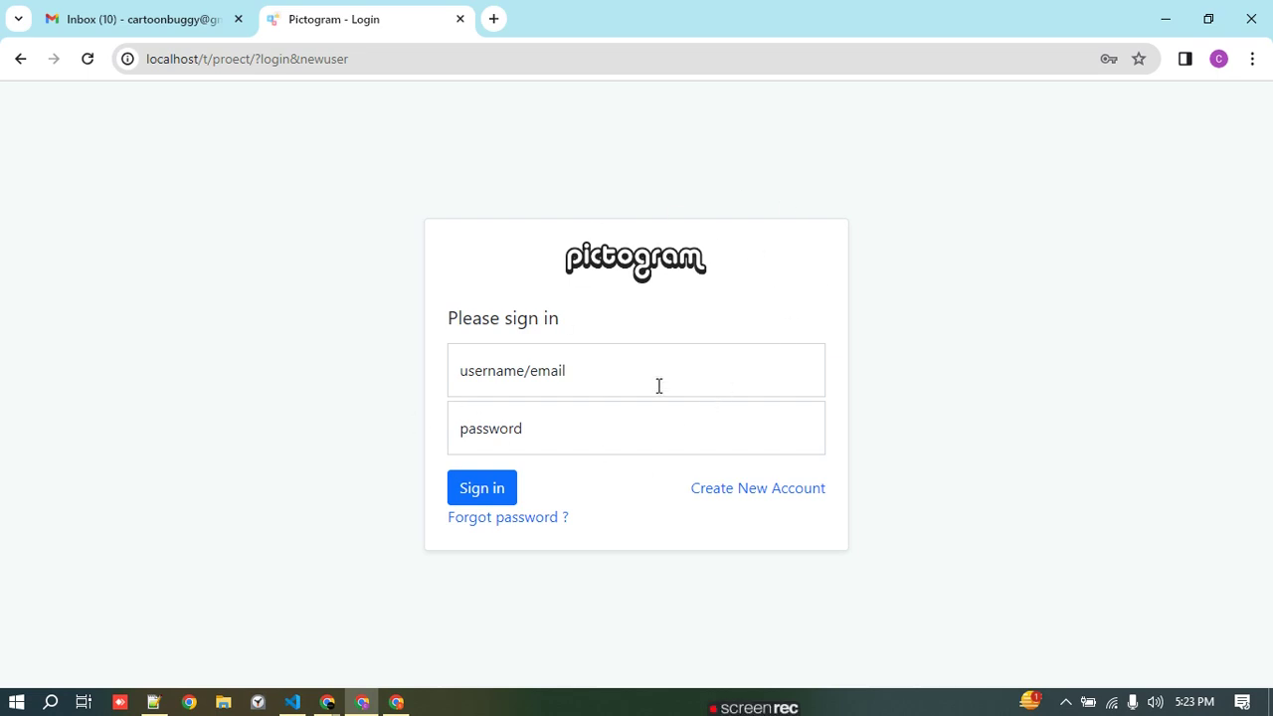
- Sign in to Pictogram with the new account's username and password
left_click(612, 381)
type("carton")
left_click(551, 440)
type("******")
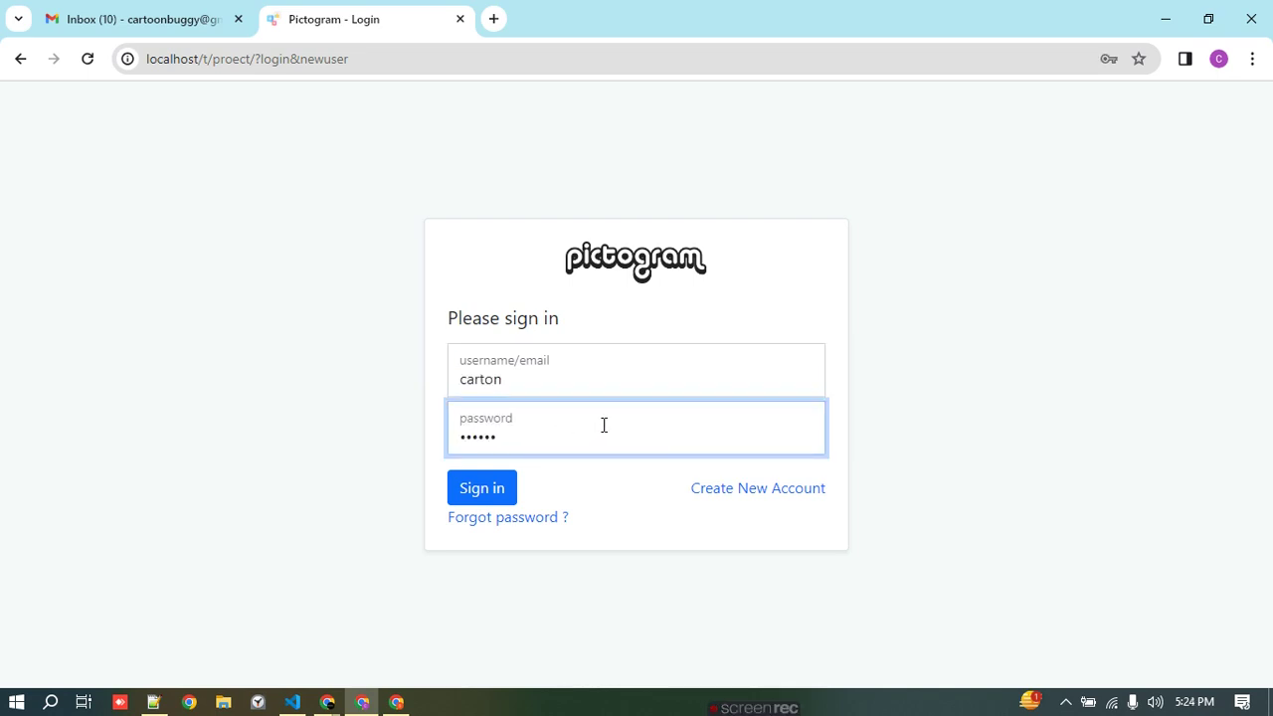
left_click(500, 488)
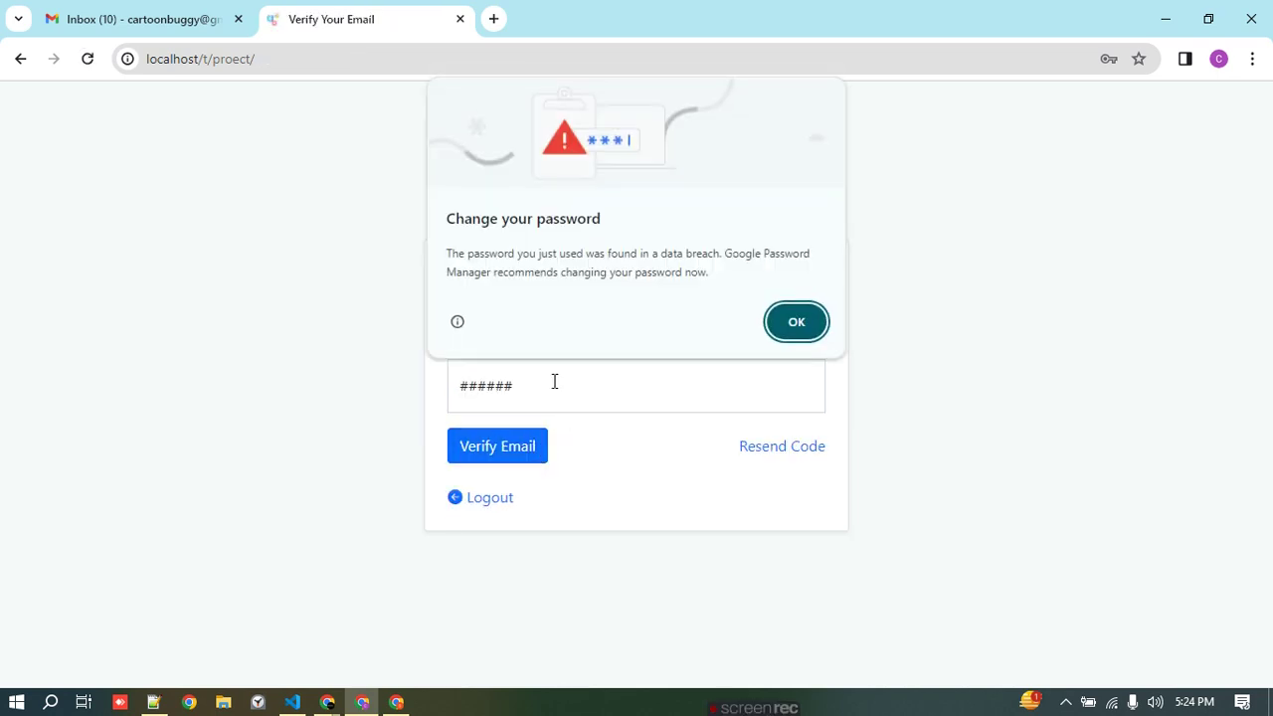
- Dismiss Chrome's password-breach warning and look over the Verify Your Email page's address and code field
left_click(796, 321)
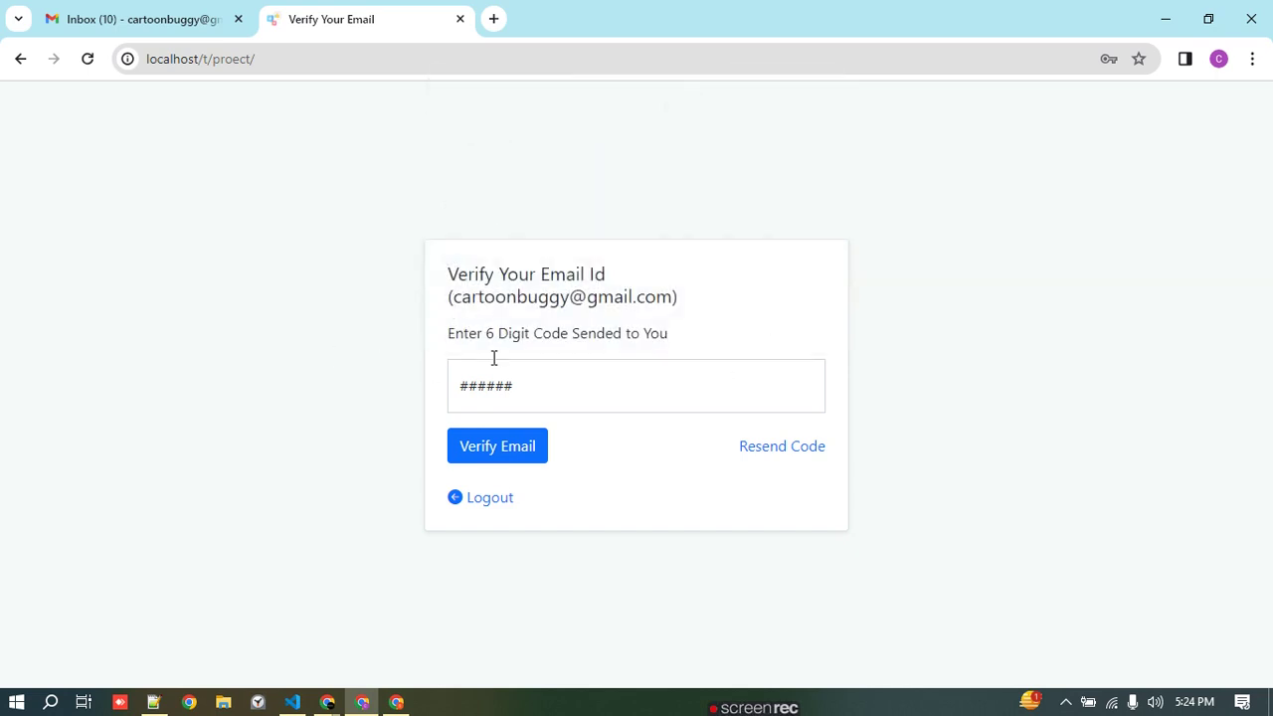
left_click_drag(463, 298, 637, 301)
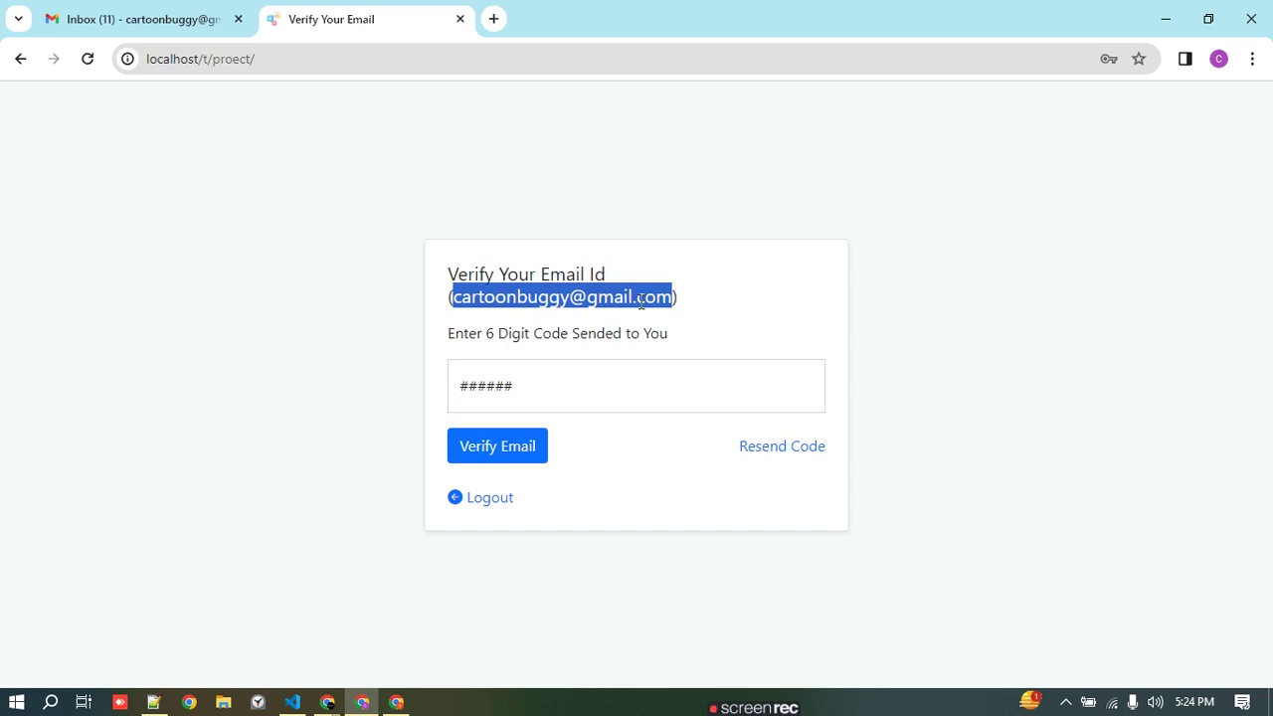
left_click(600, 298)
double_click(474, 299)
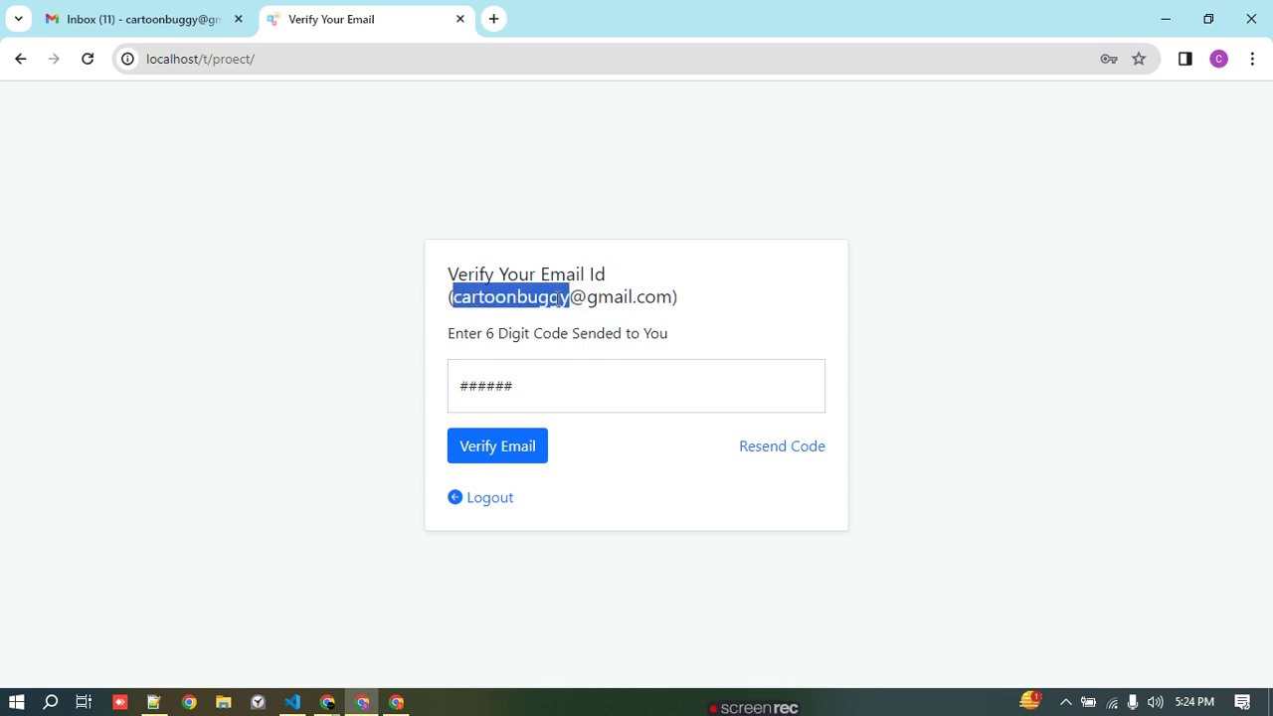
left_click_drag(481, 298, 654, 299)
left_click(508, 298)
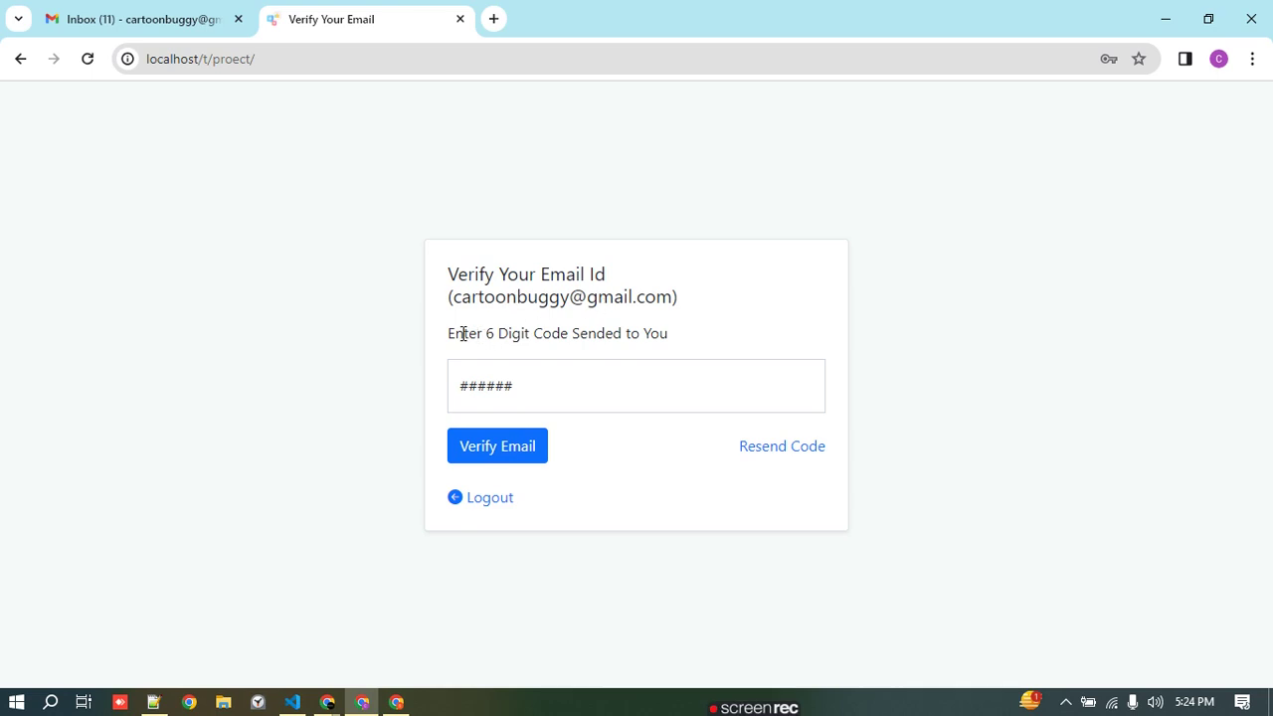
left_click(492, 385)
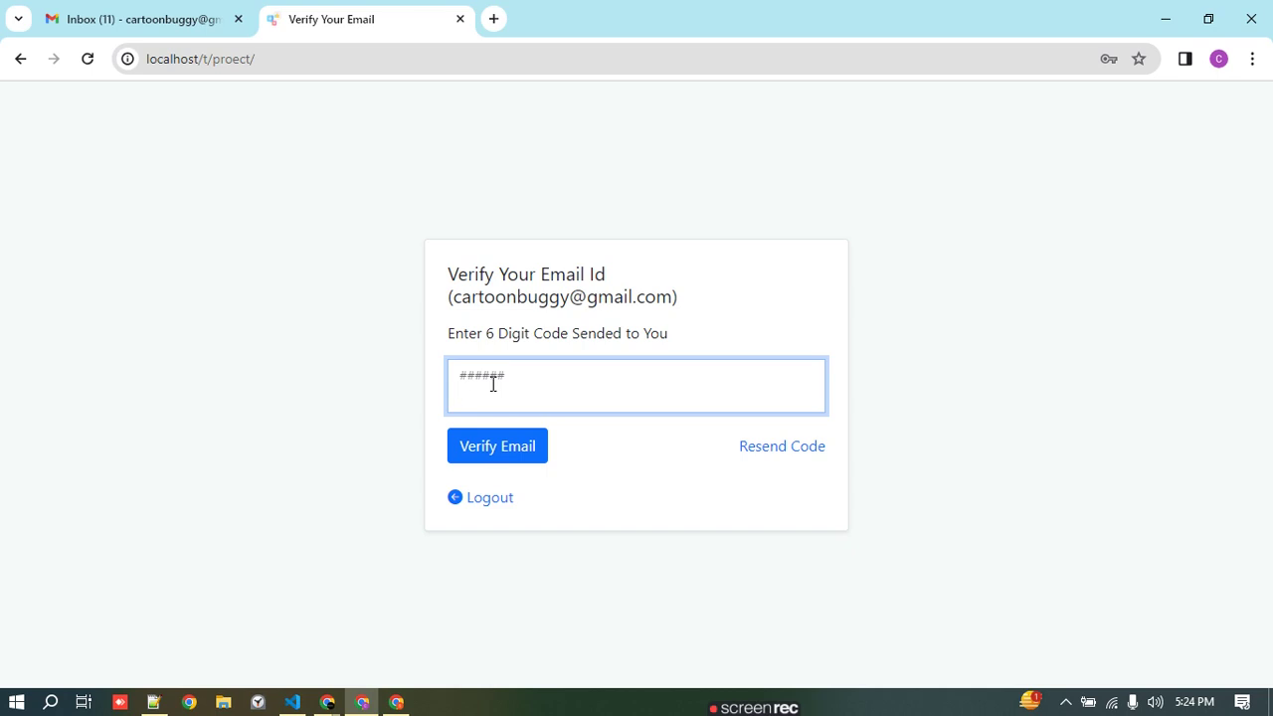
left_click_drag(679, 296, 513, 299)
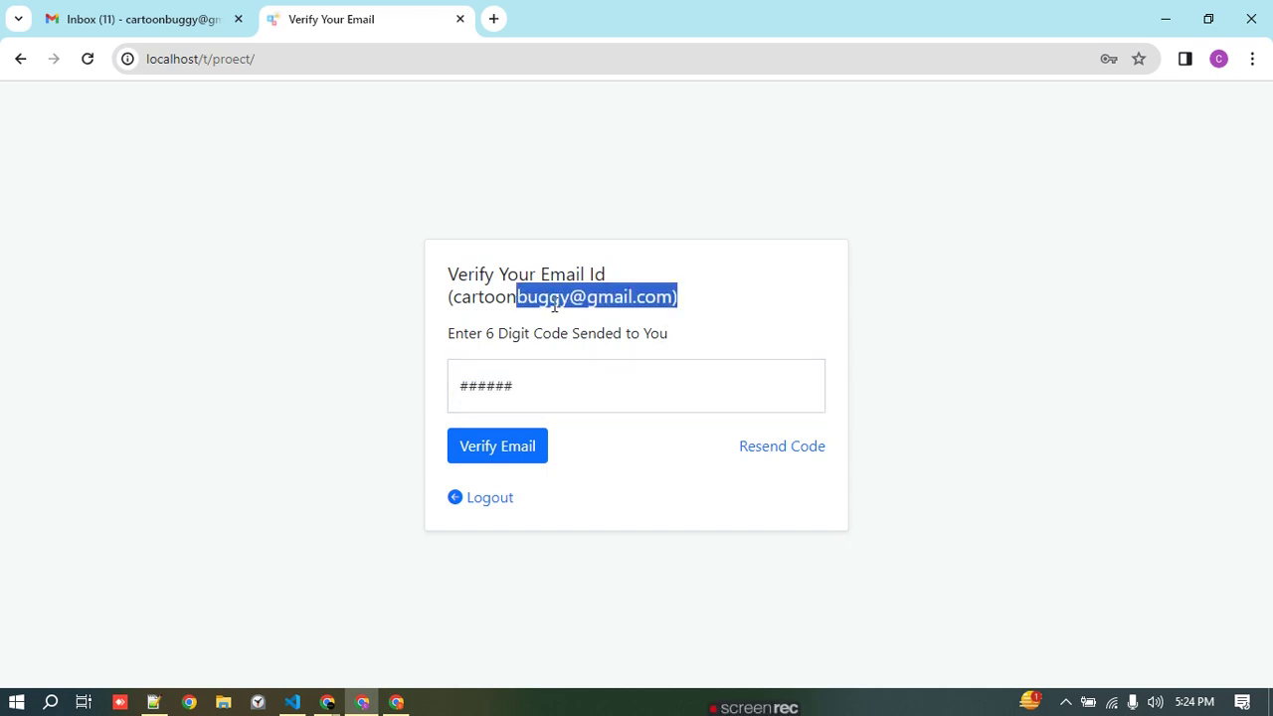
left_click(527, 318)
- Copy the 6-digit code from Pictogram's Verify Your Email message in Gmail, then return to localhost
left_click(196, 22)
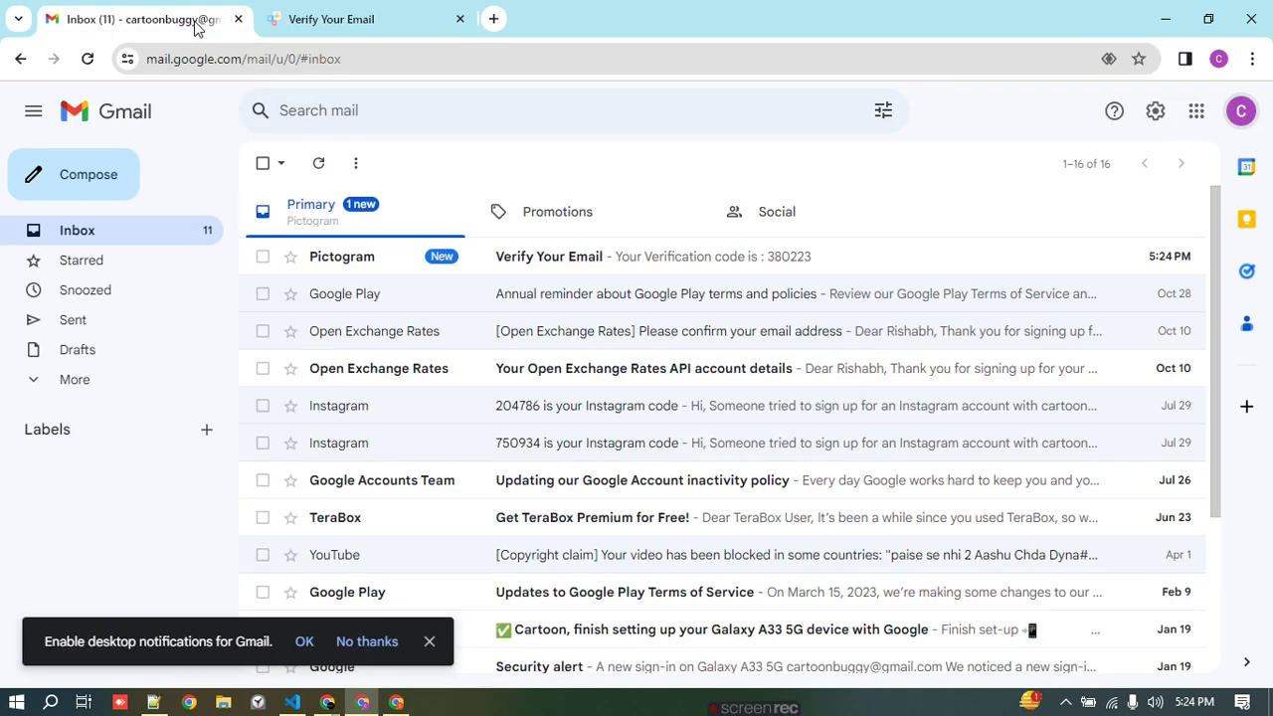
left_click(555, 258)
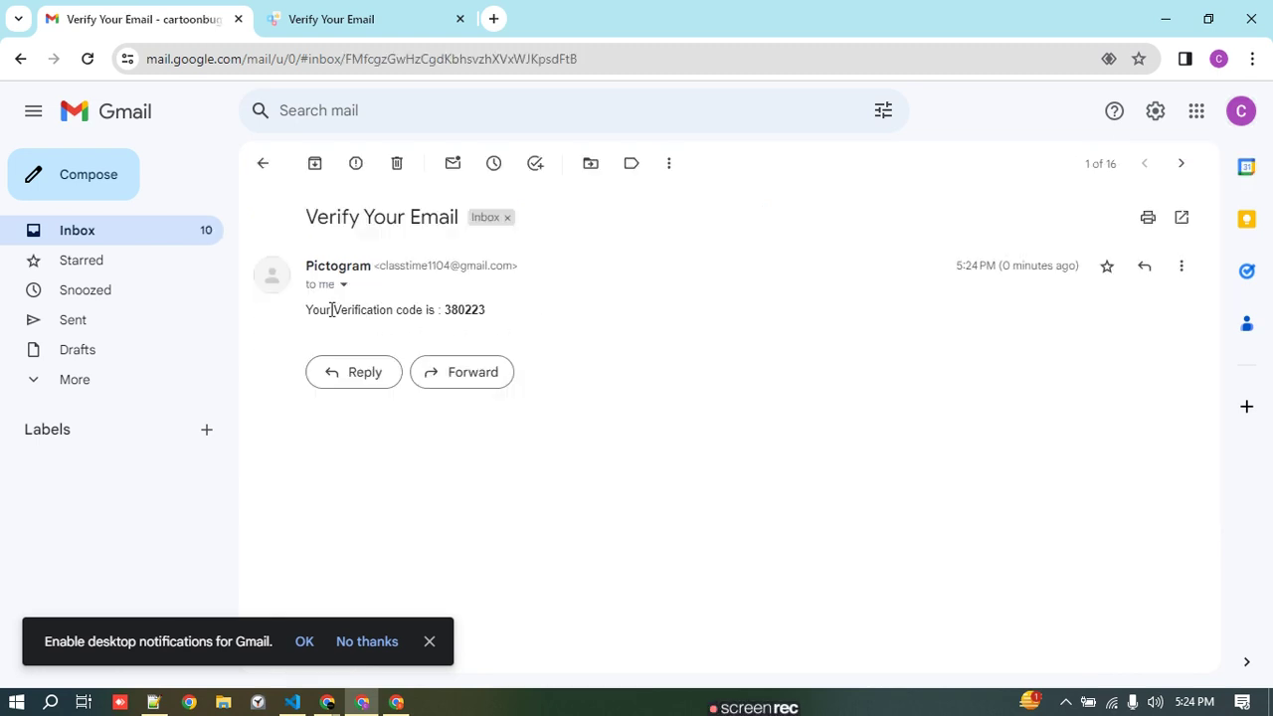
double_click(461, 308)
key("ctrl+c")
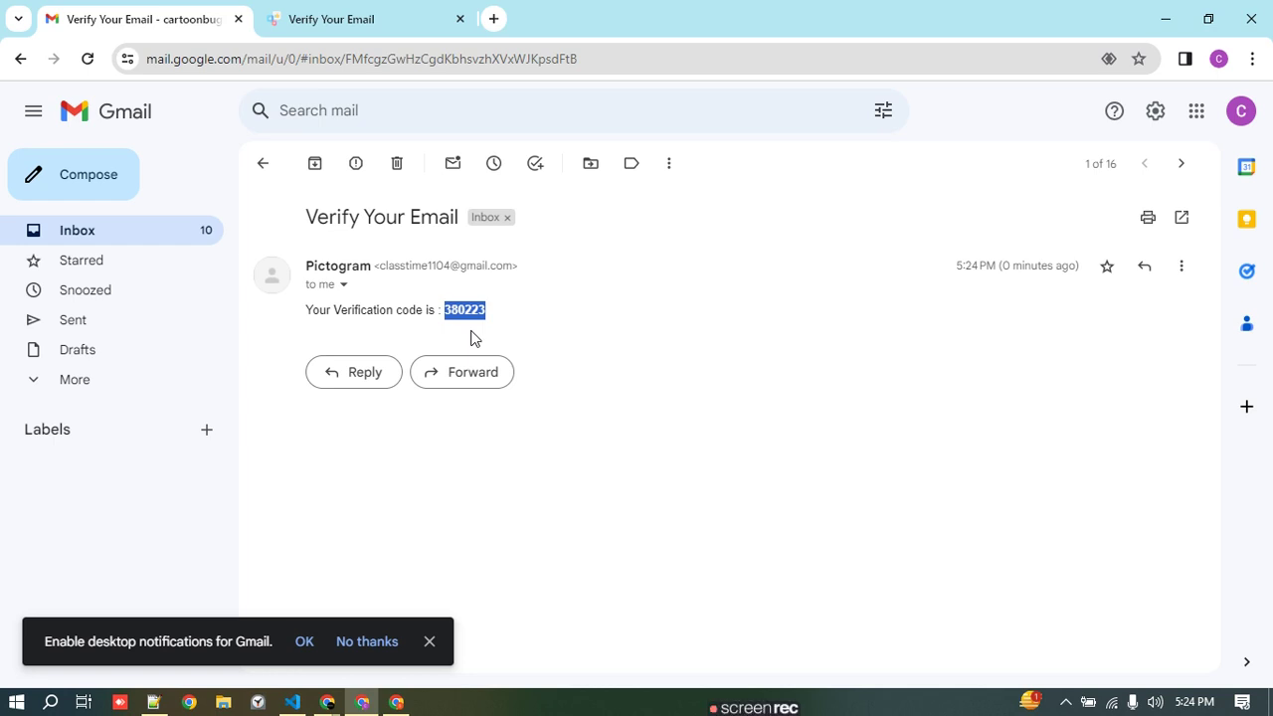
left_click(380, 8)
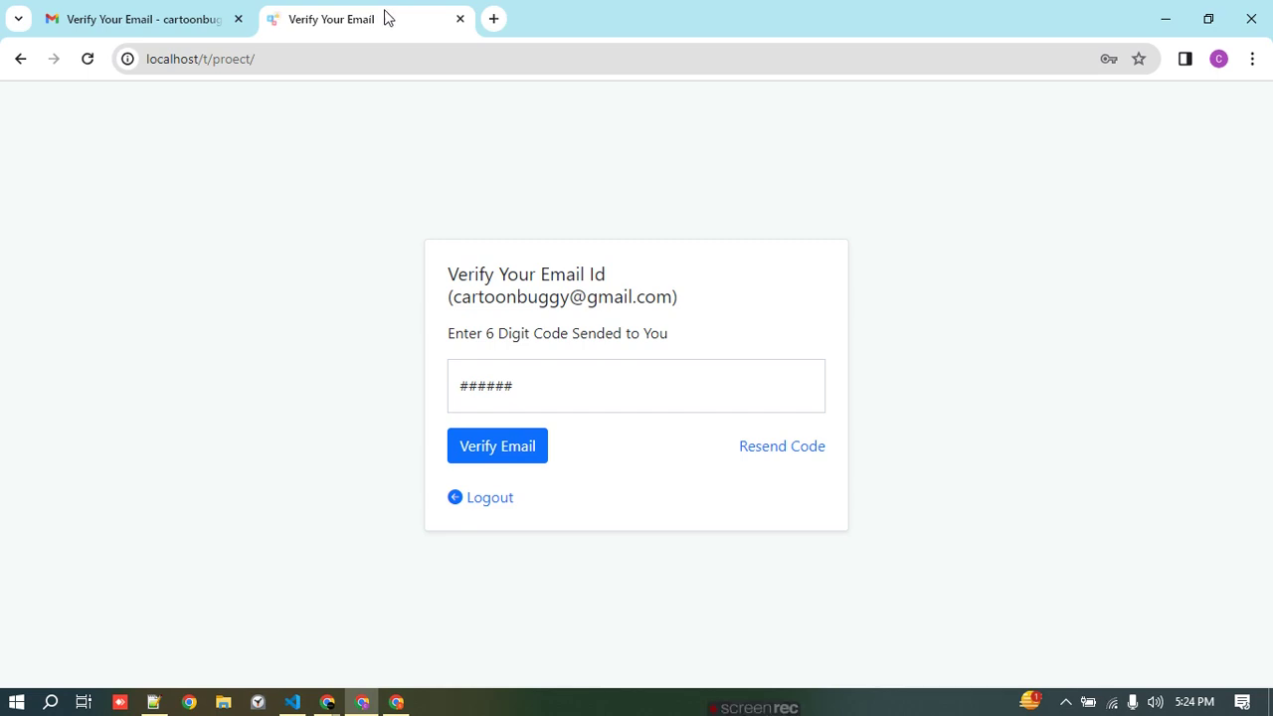
- Paste the copied 6-digit code into the code field and submit Verify Email
left_click(616, 379)
key("ctrl+v")
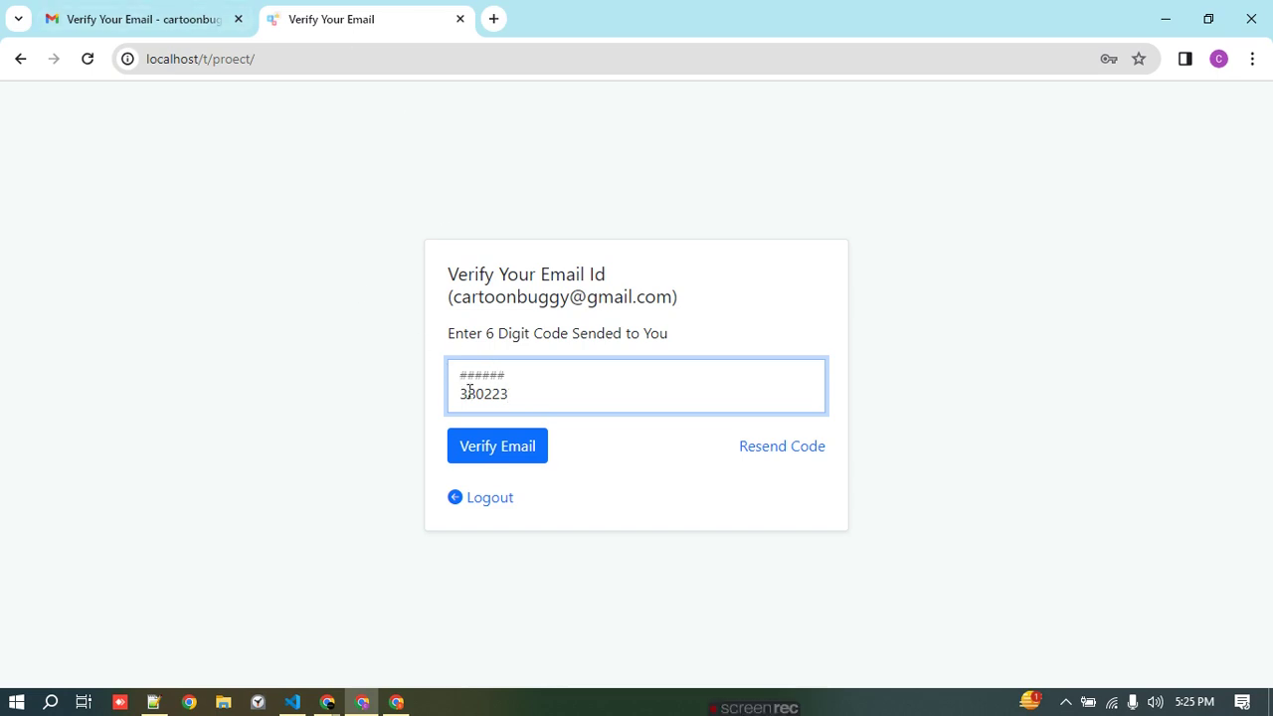
left_click(137, 19)
left_click(353, 18)
key("ctrl+v")
left_click(500, 449)
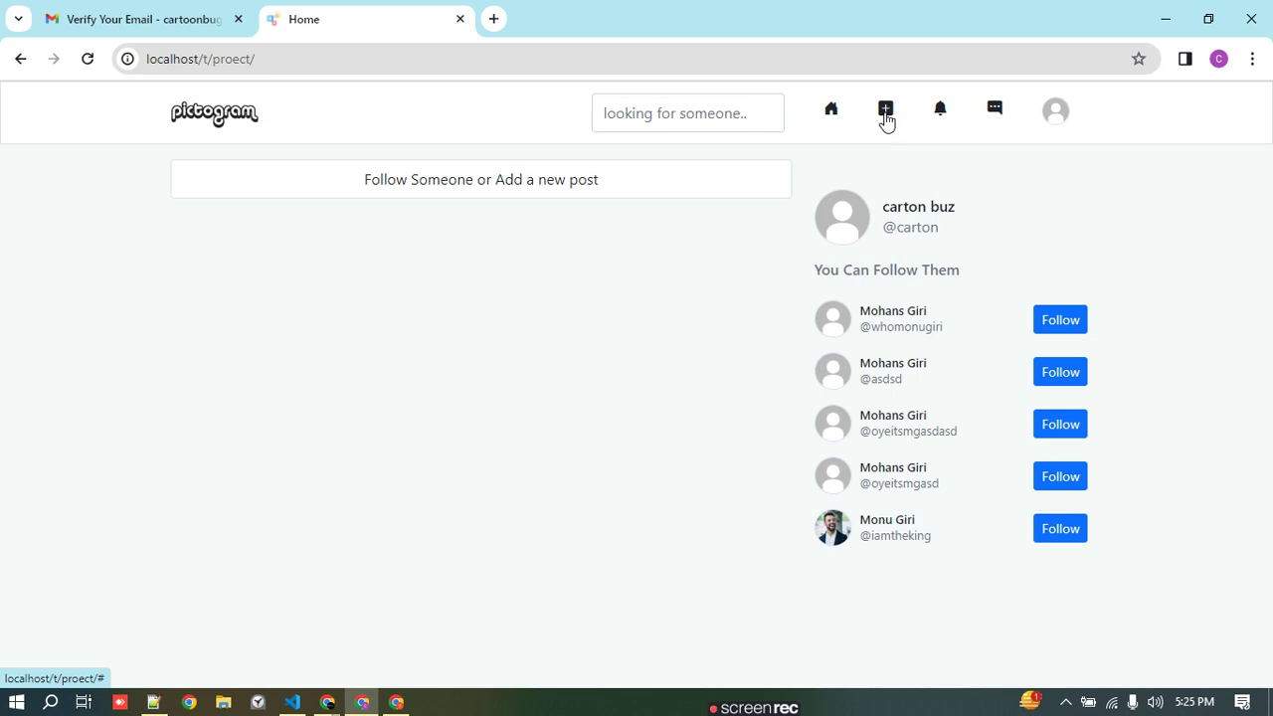
- Create a post from College Projects.png captioned 'chat gpt' using the plus-icon form
left_click(887, 117)
left_click(492, 355)
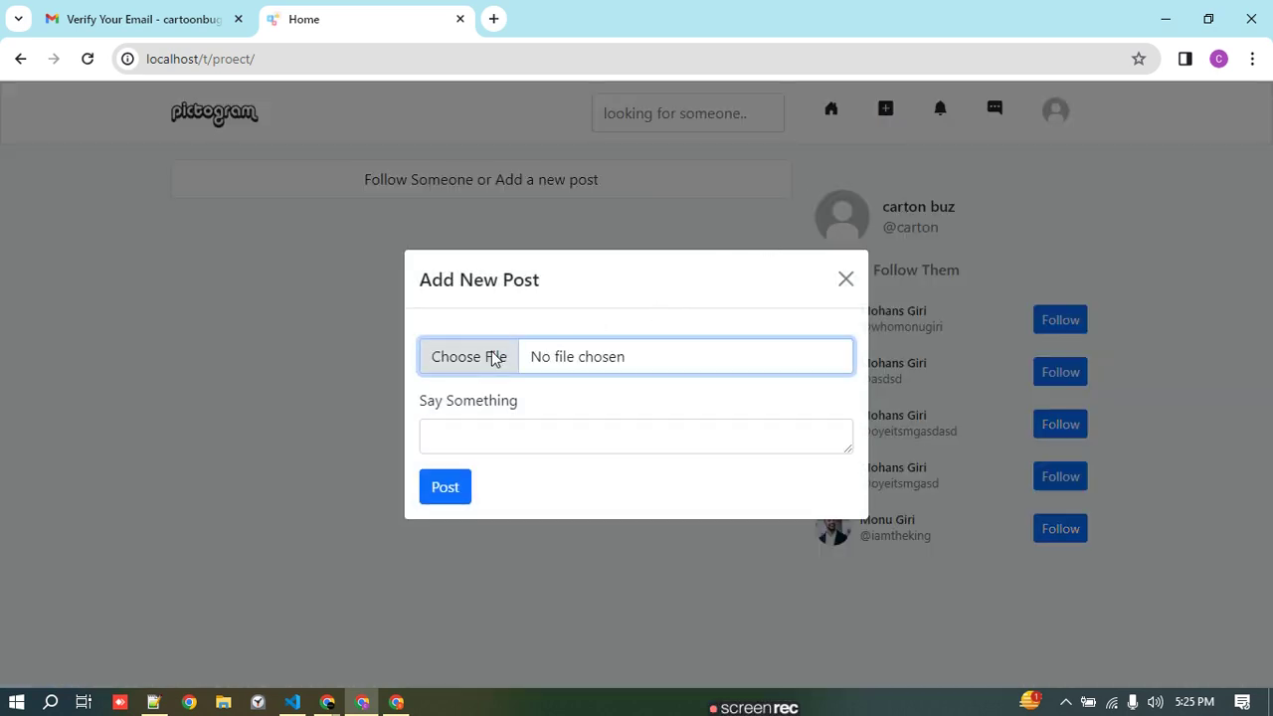
scroll(383, 355, "down", 5)
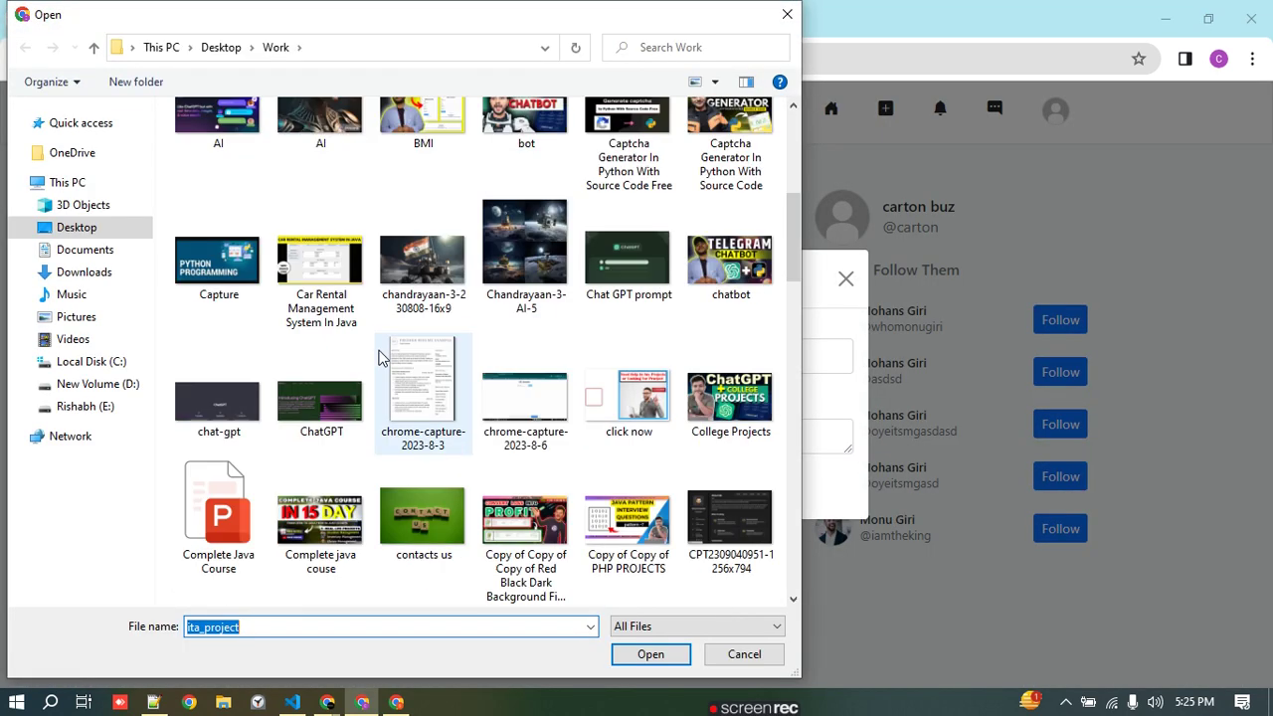
scroll(417, 387, "down", 3)
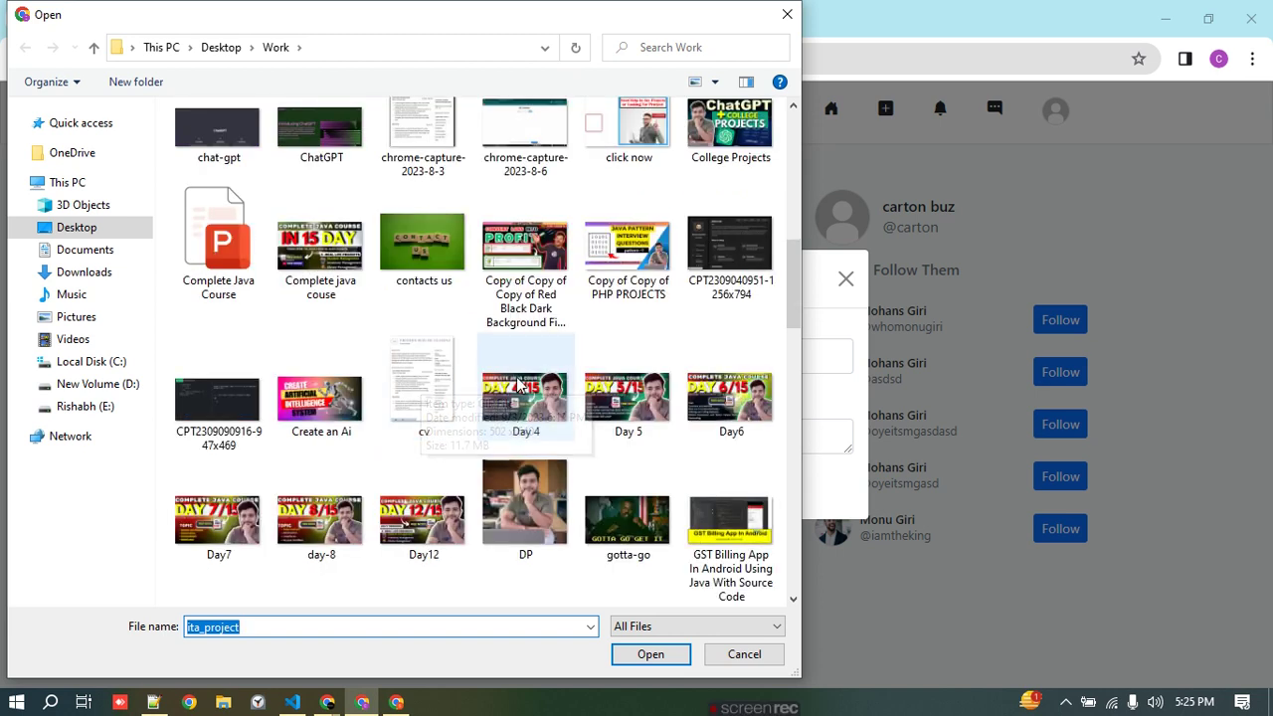
scroll(417, 388, "up", 2)
left_click(731, 294)
left_click(649, 656)
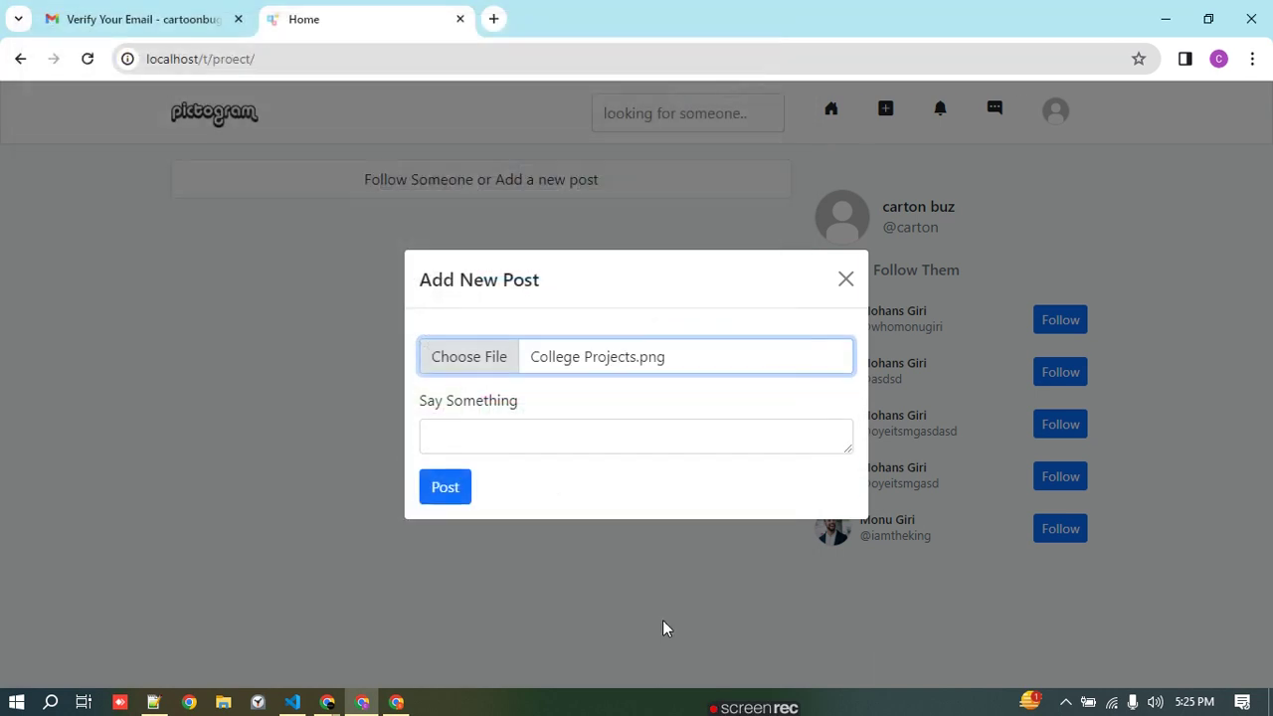
left_click(541, 558)
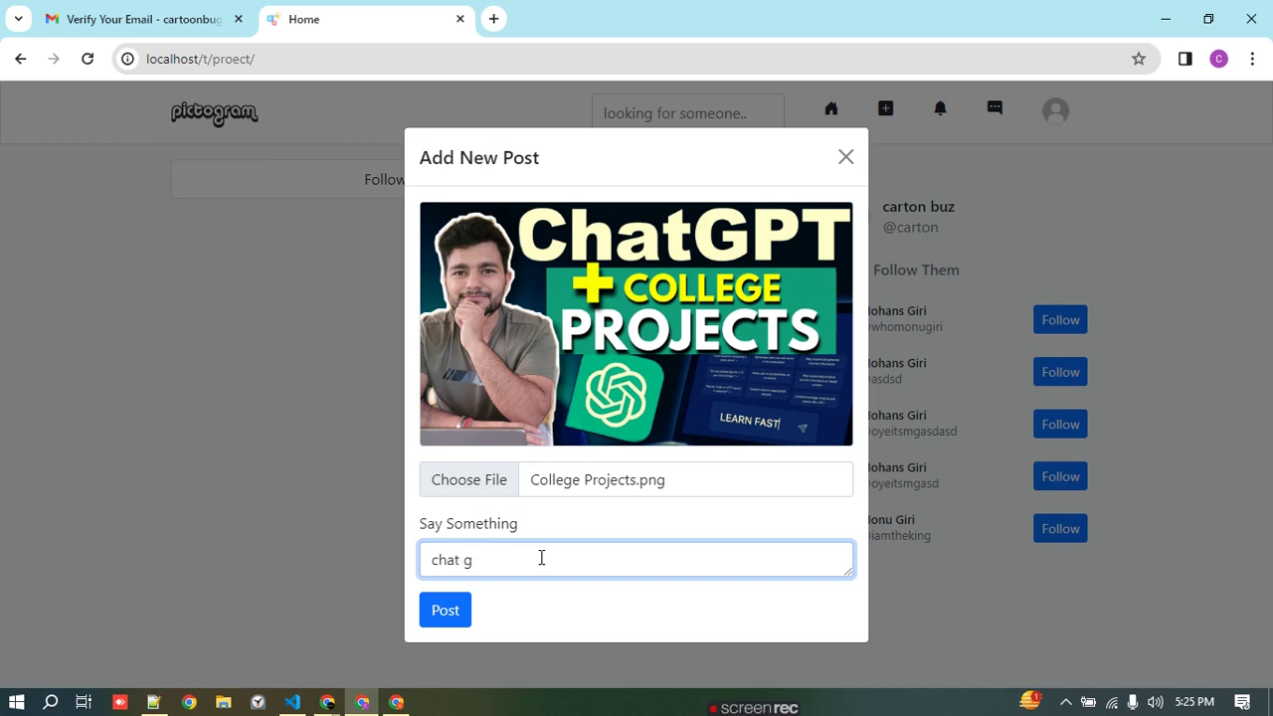
left_click(448, 613)
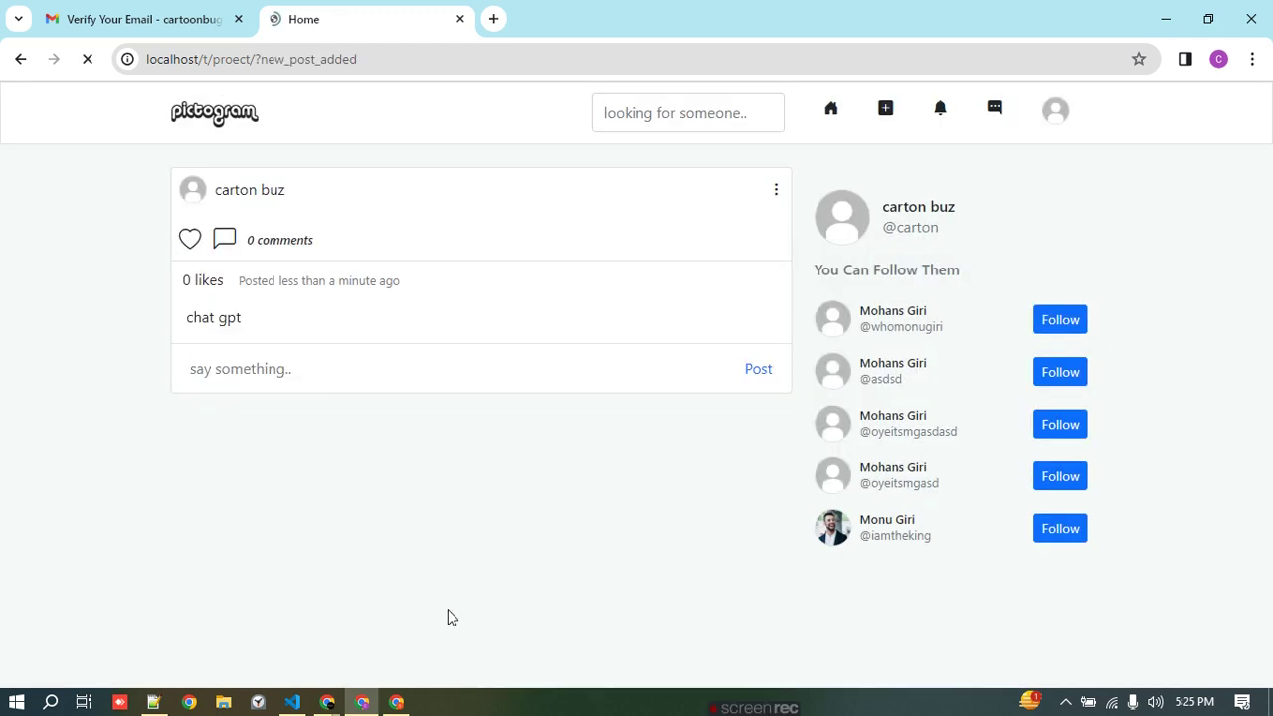
- Like the 'chat gpt' post, check and close its 1-likes list, then open its 0 comments view
left_click_drag(302, 190, 149, 258)
scroll(358, 438, "down", 1)
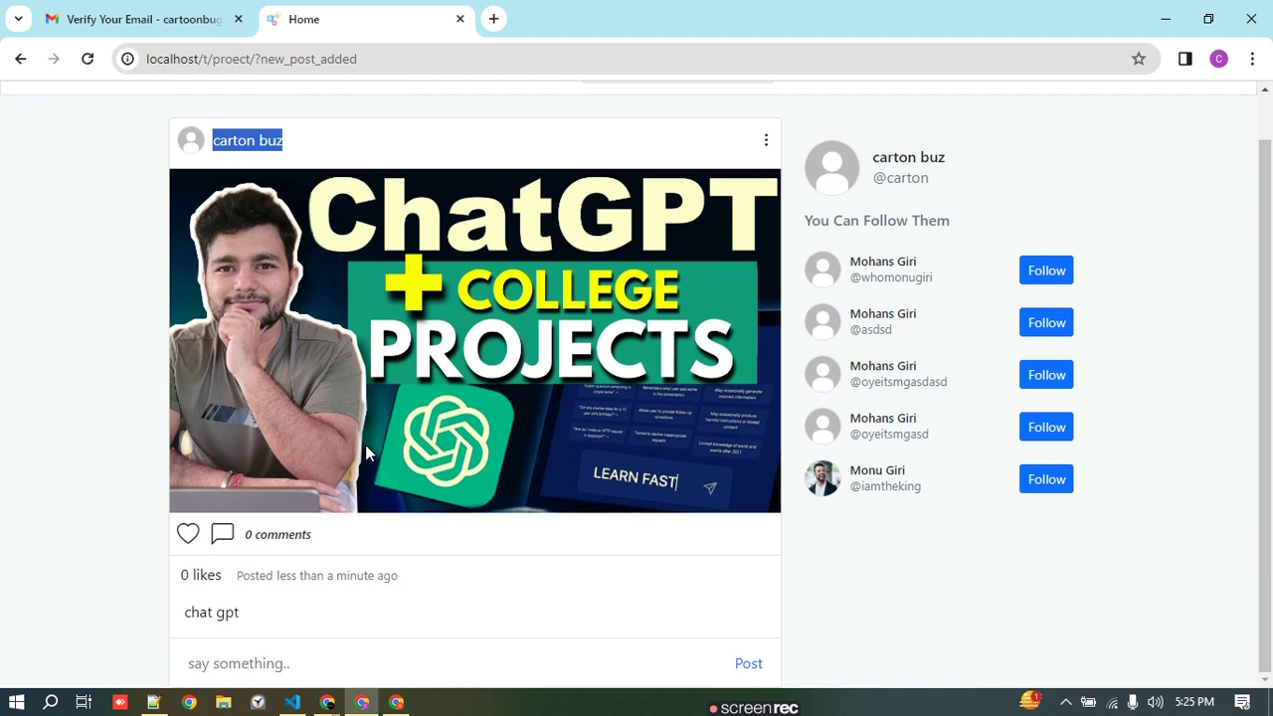
left_click(189, 537)
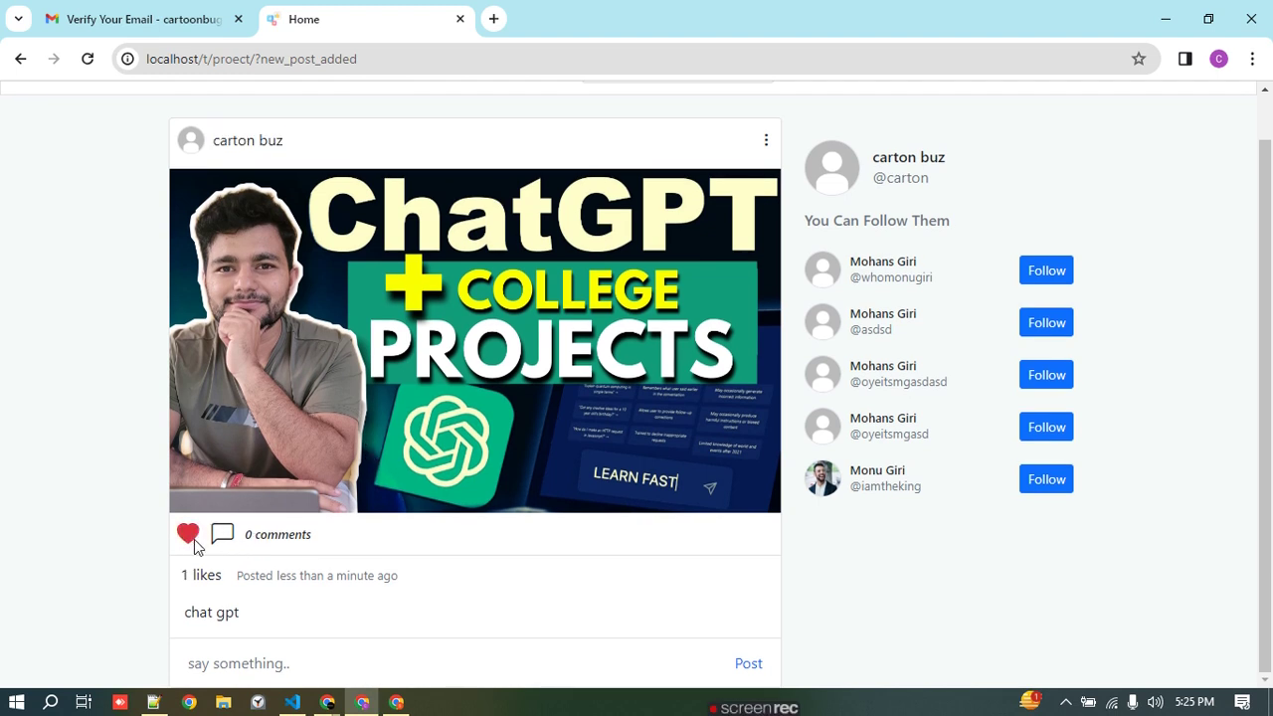
left_click_drag(227, 581, 188, 575)
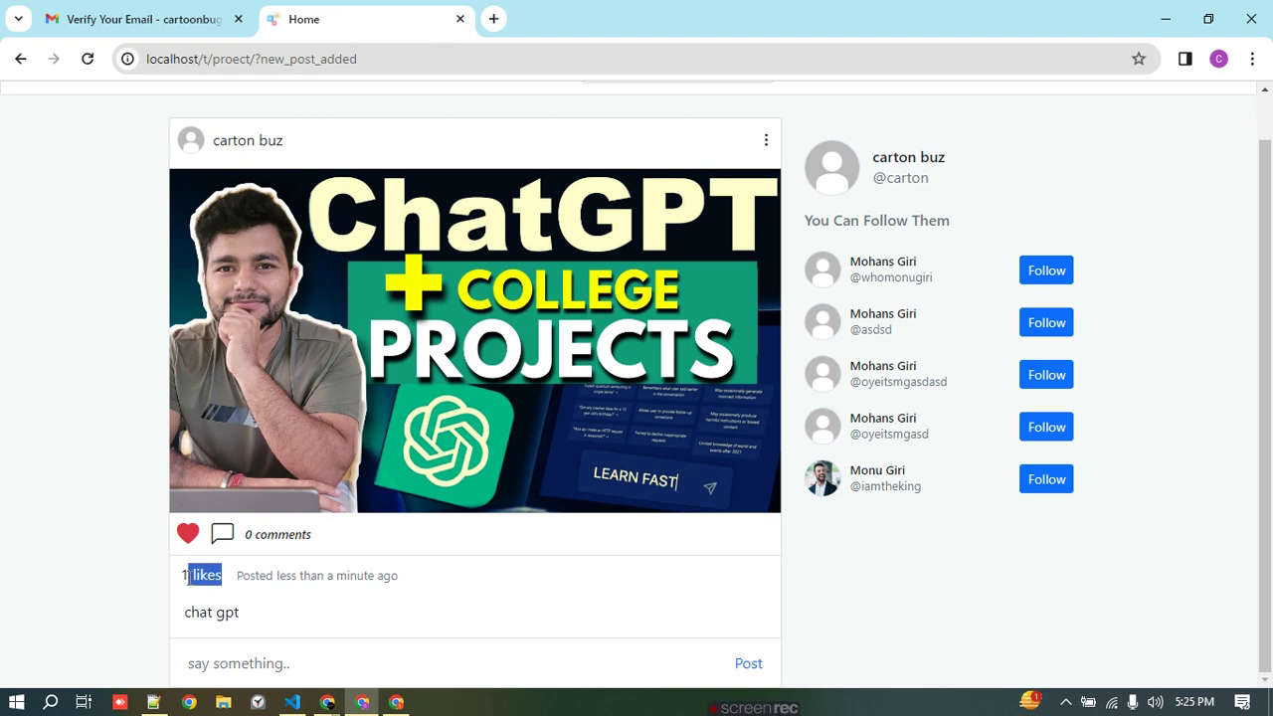
left_click(188, 576)
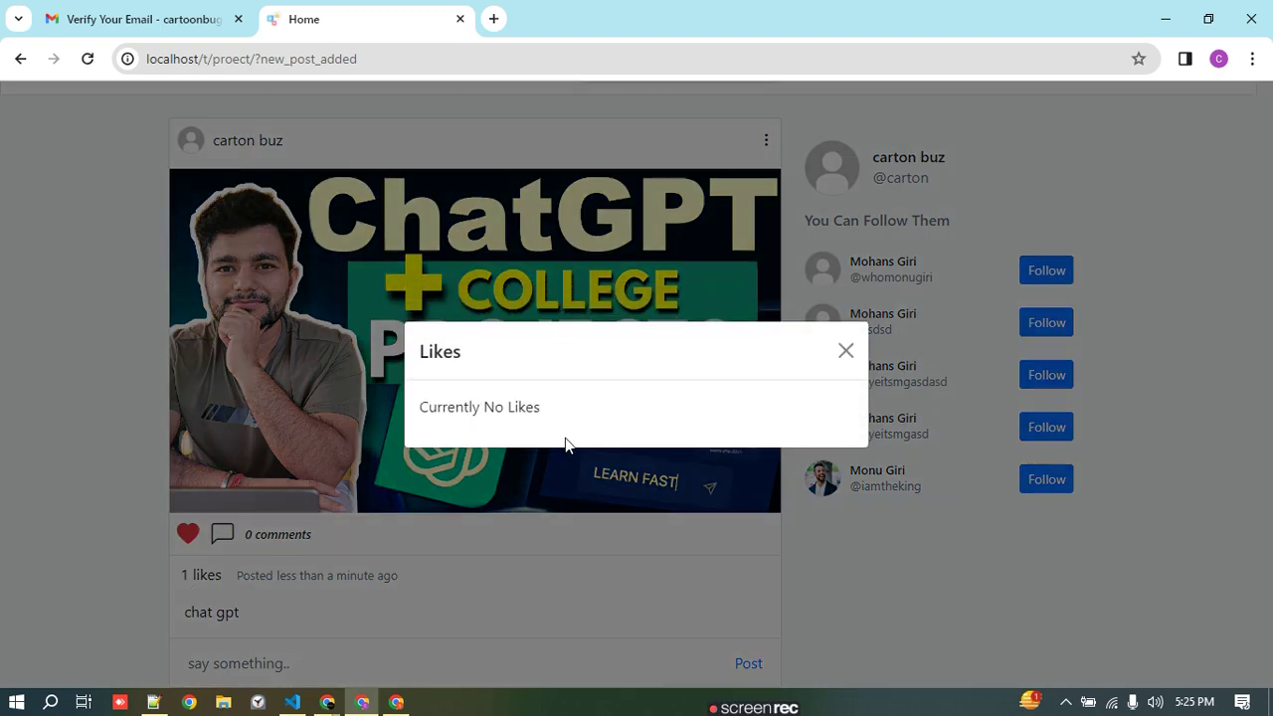
left_click(844, 350)
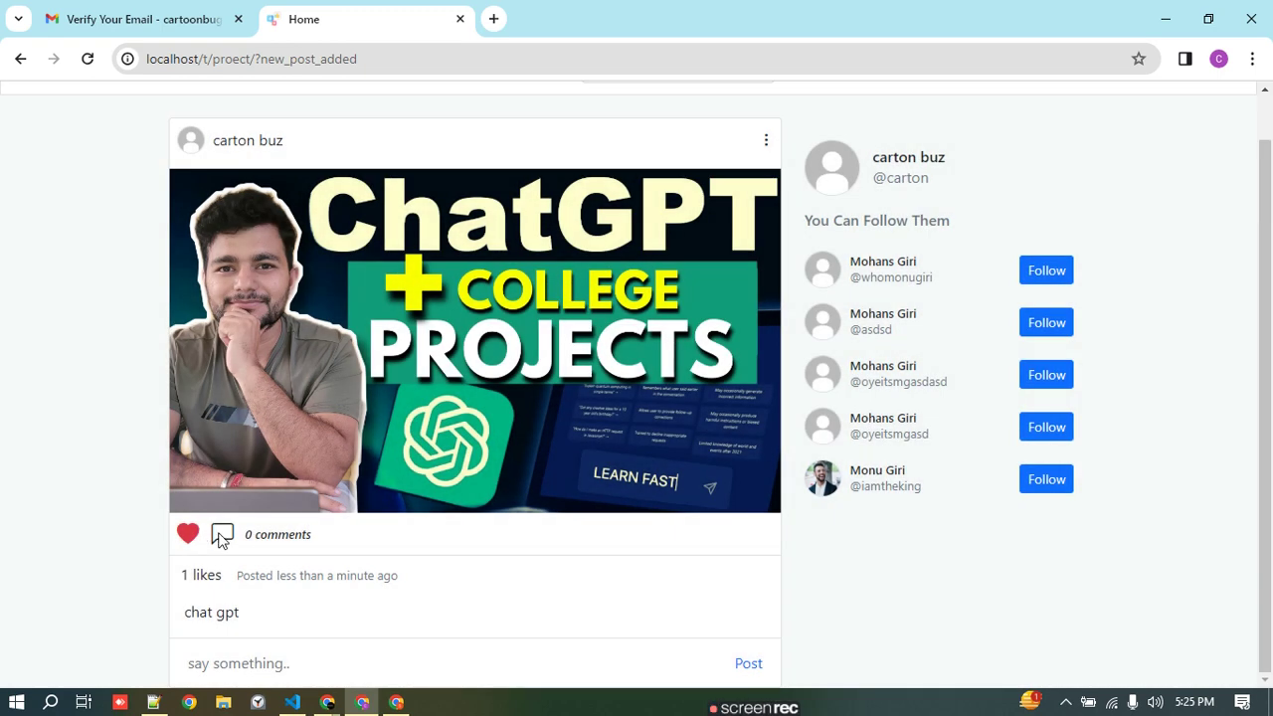
left_click(260, 532)
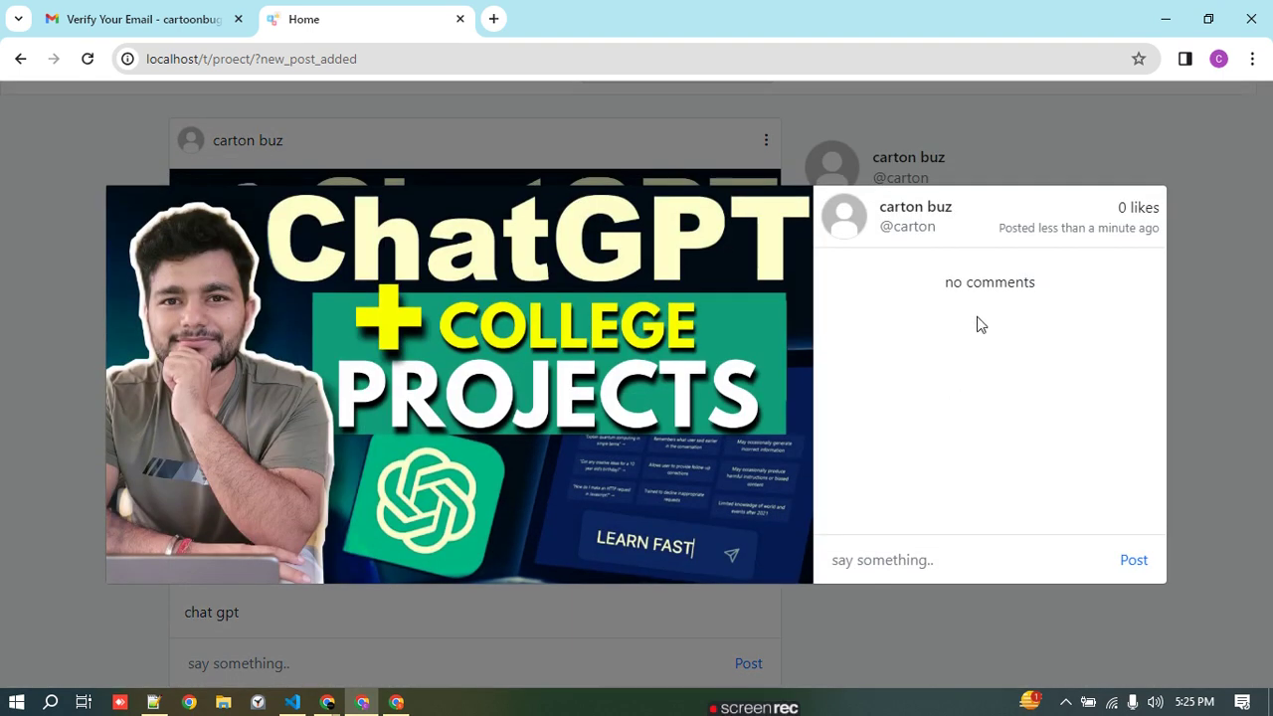
- Comment 'i am new here' on the chat gpt post
left_click(897, 558)
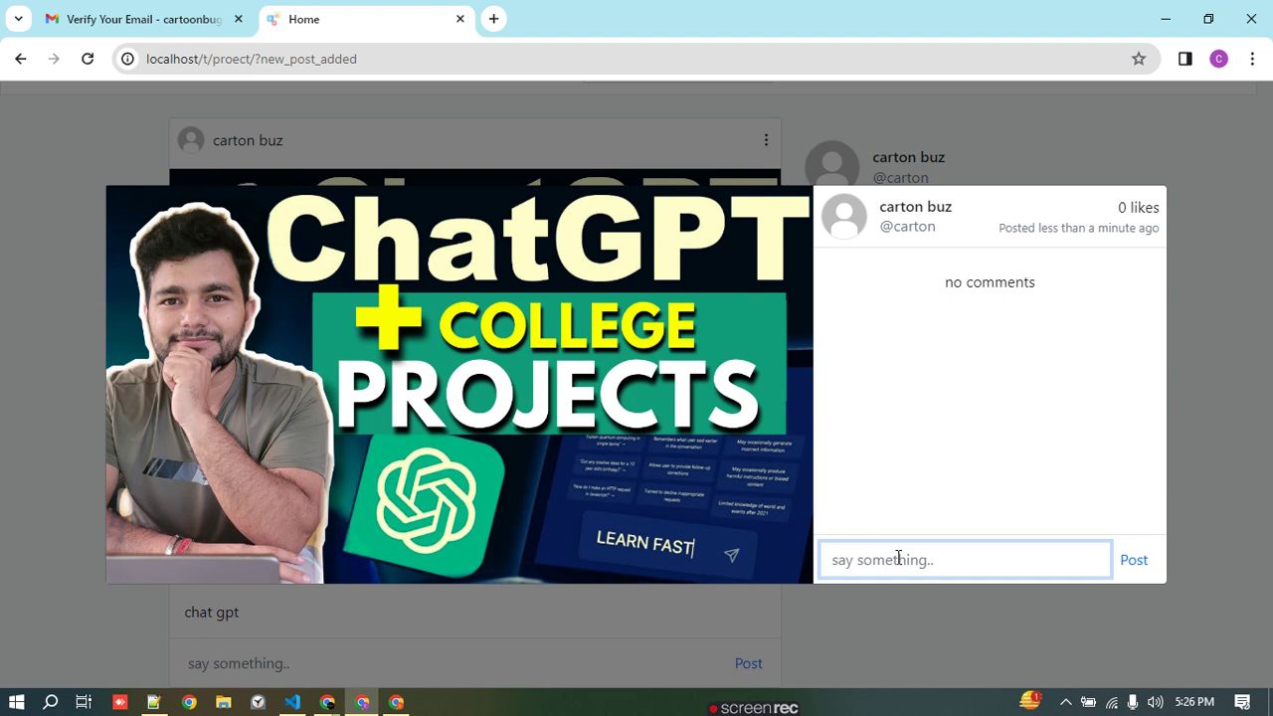
type("i am")
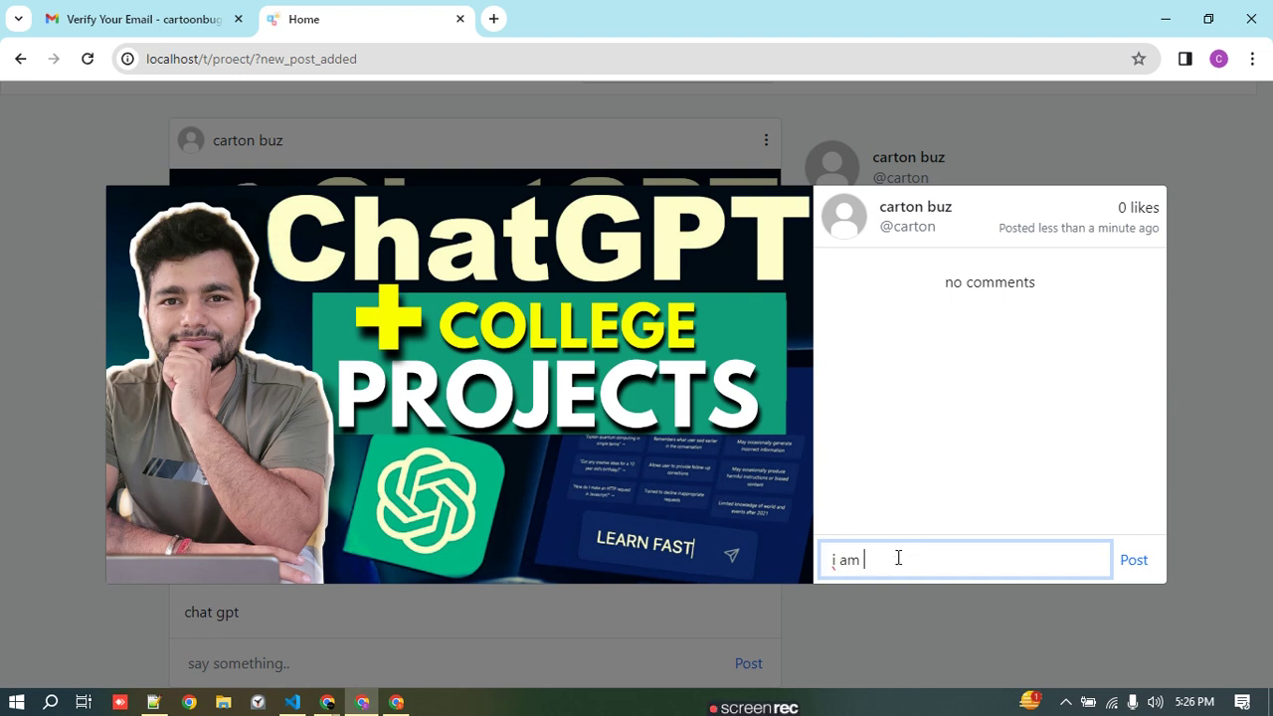
type(" new here")
left_click(1143, 563)
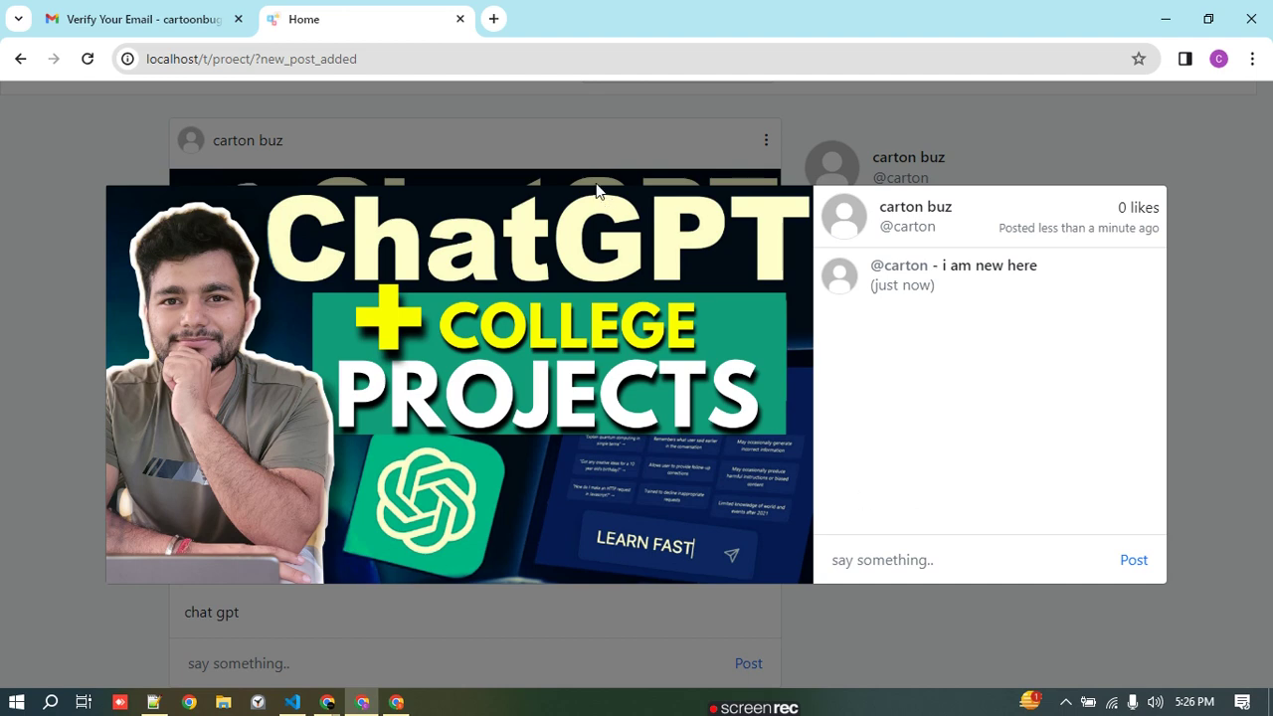
left_click(595, 149)
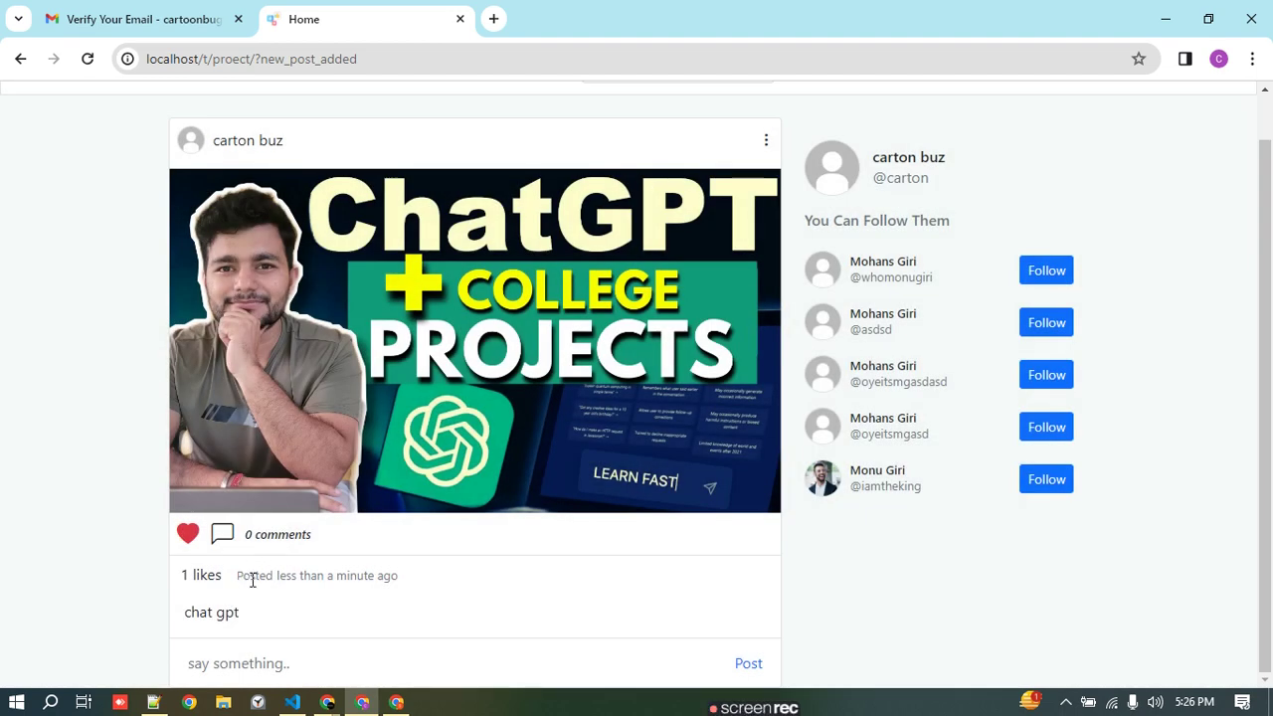
left_click(88, 59)
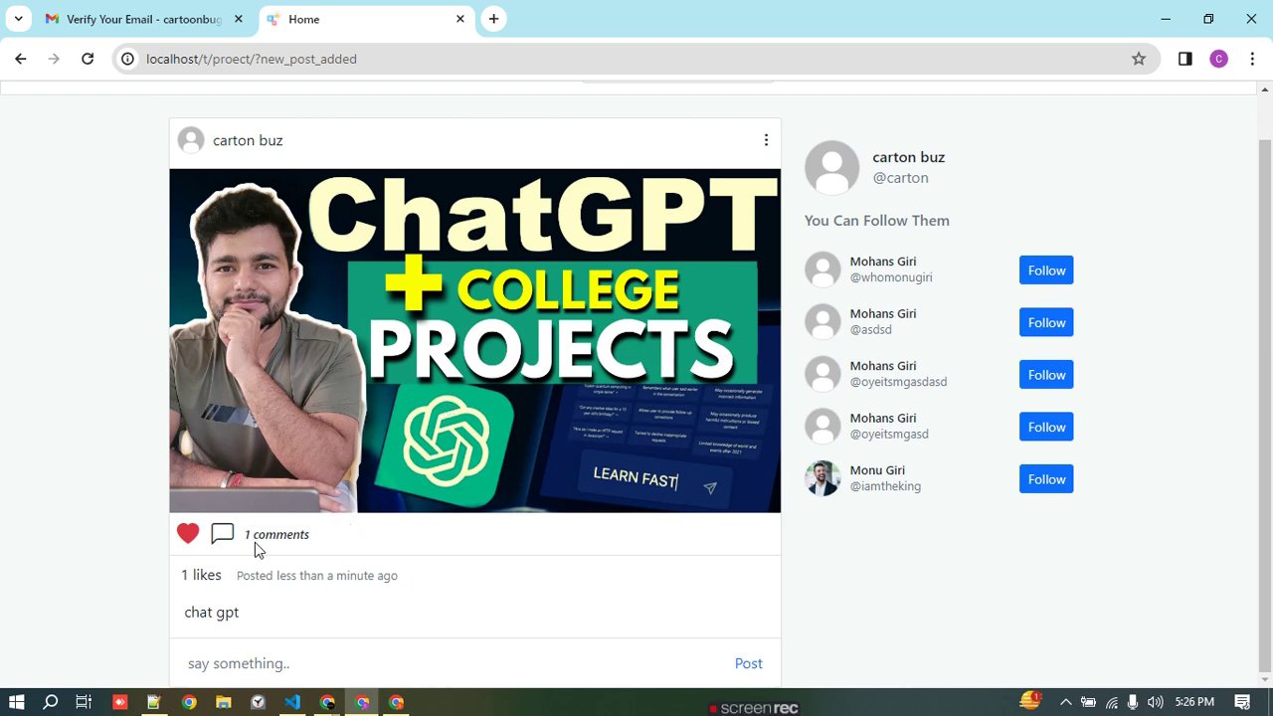
- View the list of who liked the post, then close it
left_click(195, 577)
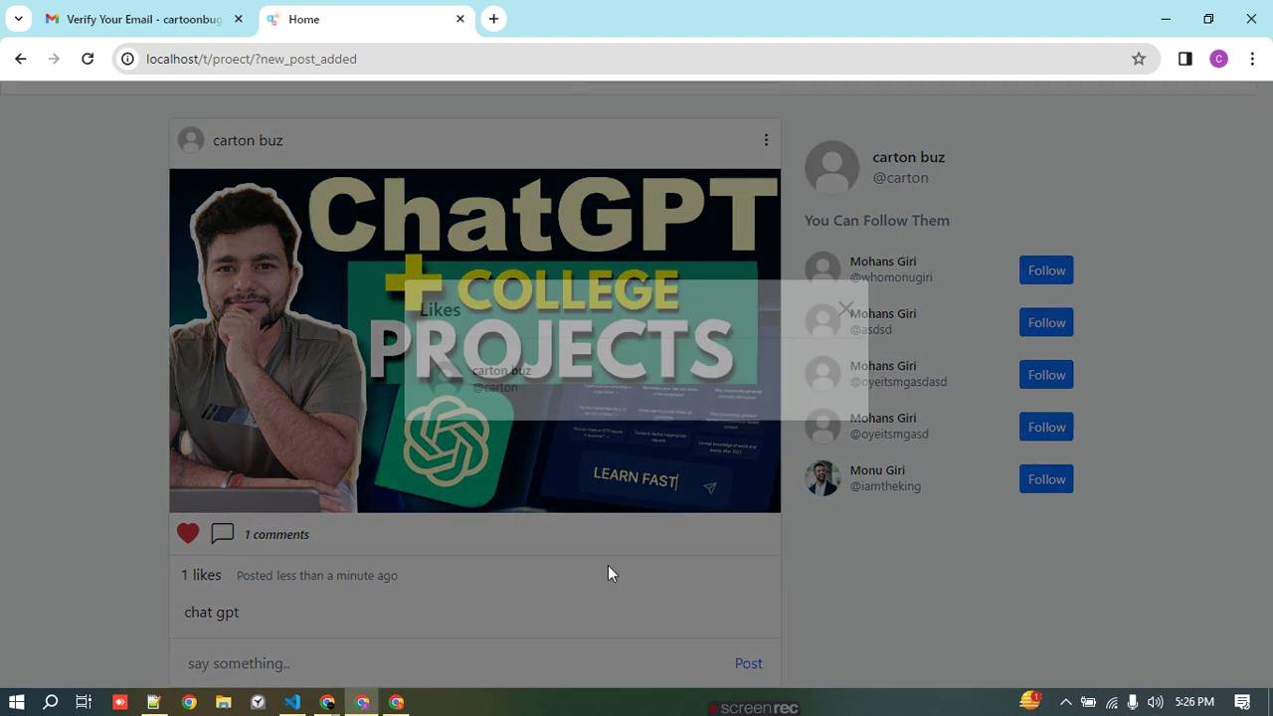
left_click(844, 344)
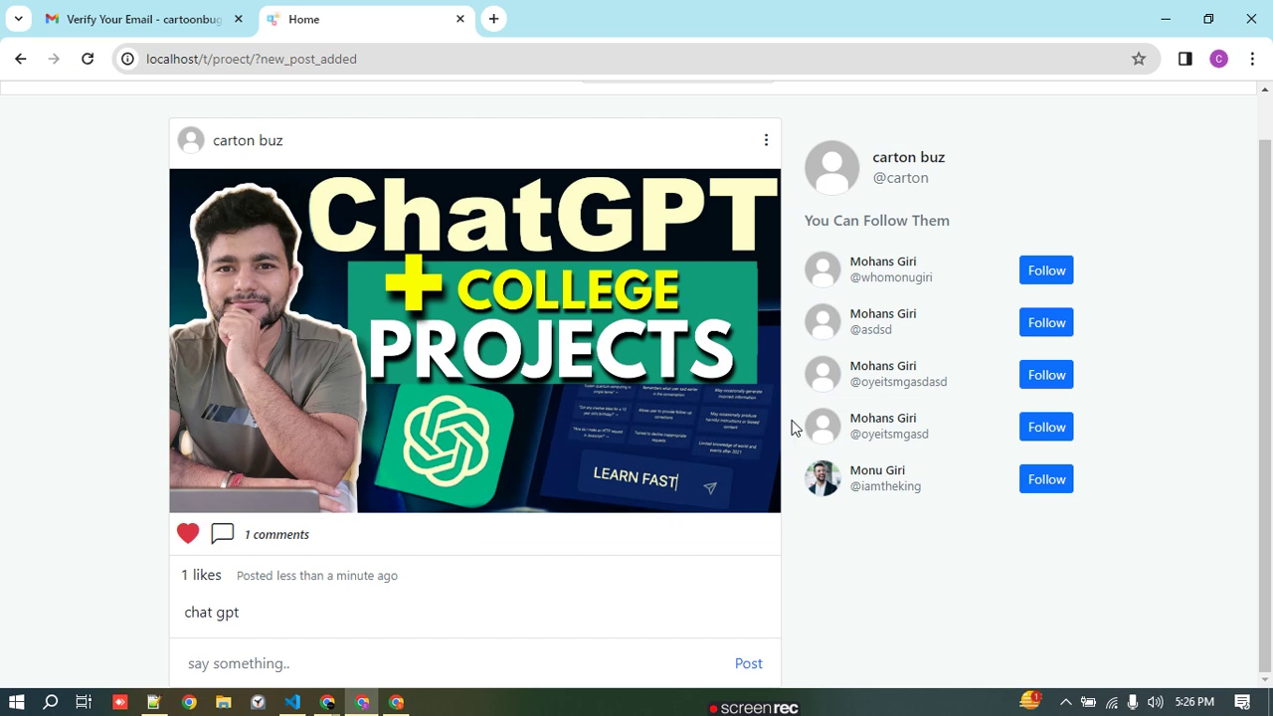
scroll(890, 428, "up", 2)
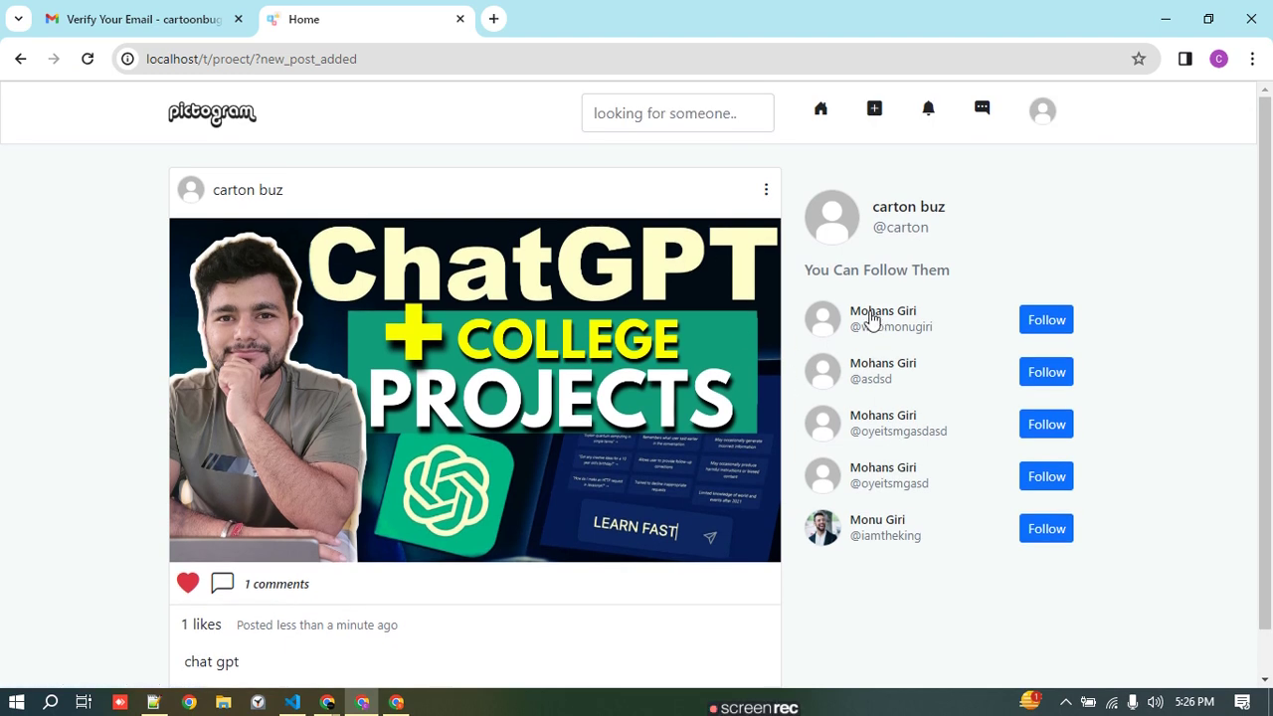
- Check the empty notifications and messages panels, then go to My Profile
left_click(927, 109)
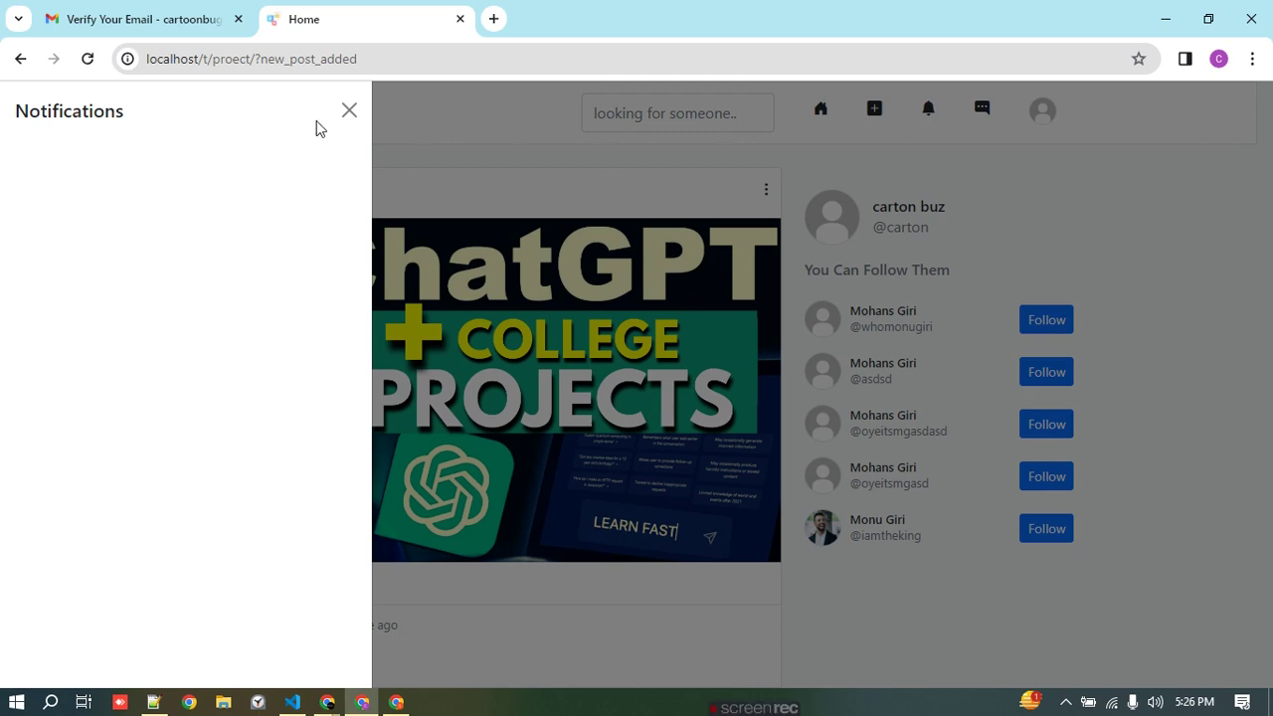
left_click(347, 109)
left_click(982, 108)
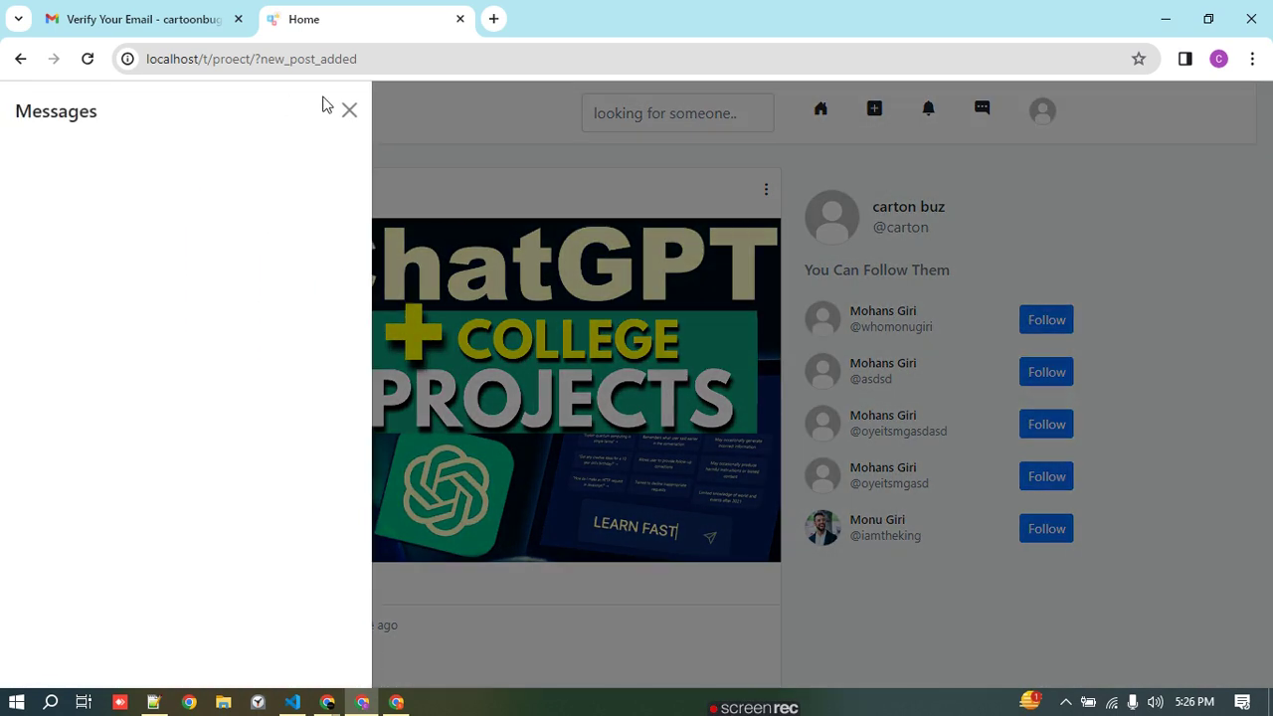
left_click(347, 109)
left_click(1046, 114)
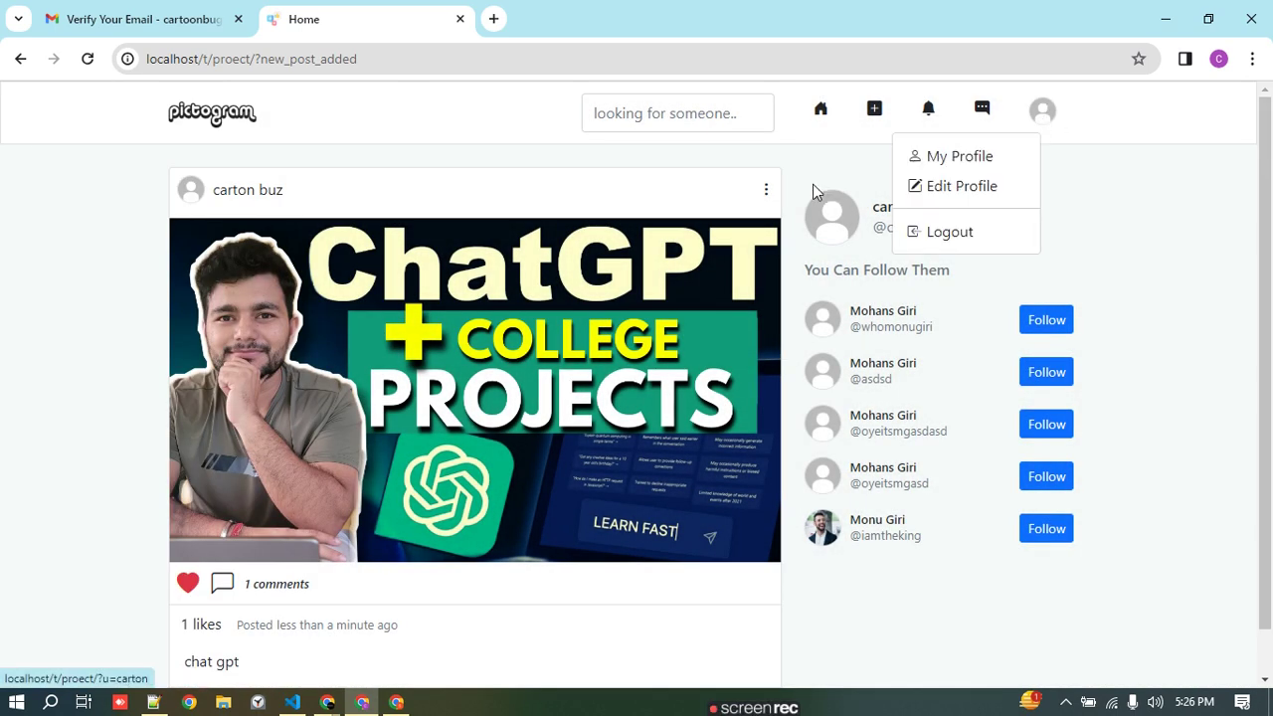
left_click(957, 159)
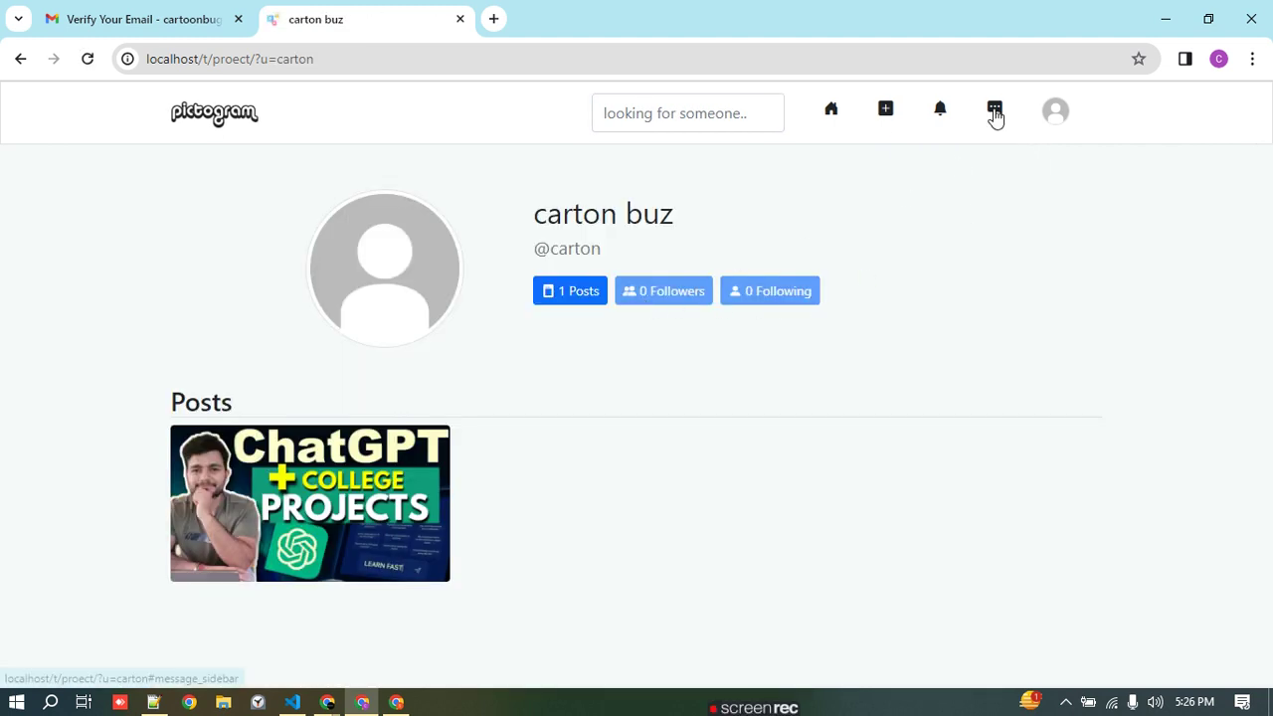
- Recheck messages and notifications, dismiss the new post form, and return to the home feed
left_click(989, 109)
left_click(883, 132)
left_click(937, 114)
left_click(884, 112)
left_click(884, 112)
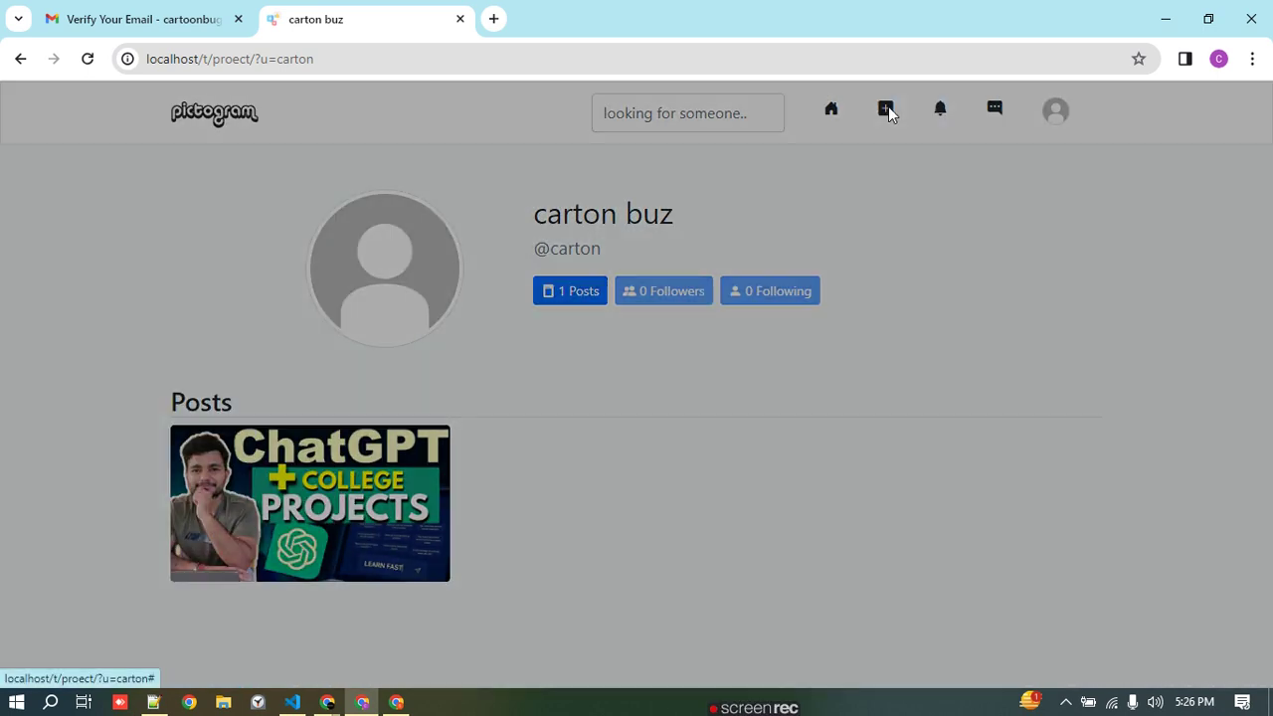
left_click(845, 278)
left_click(830, 115)
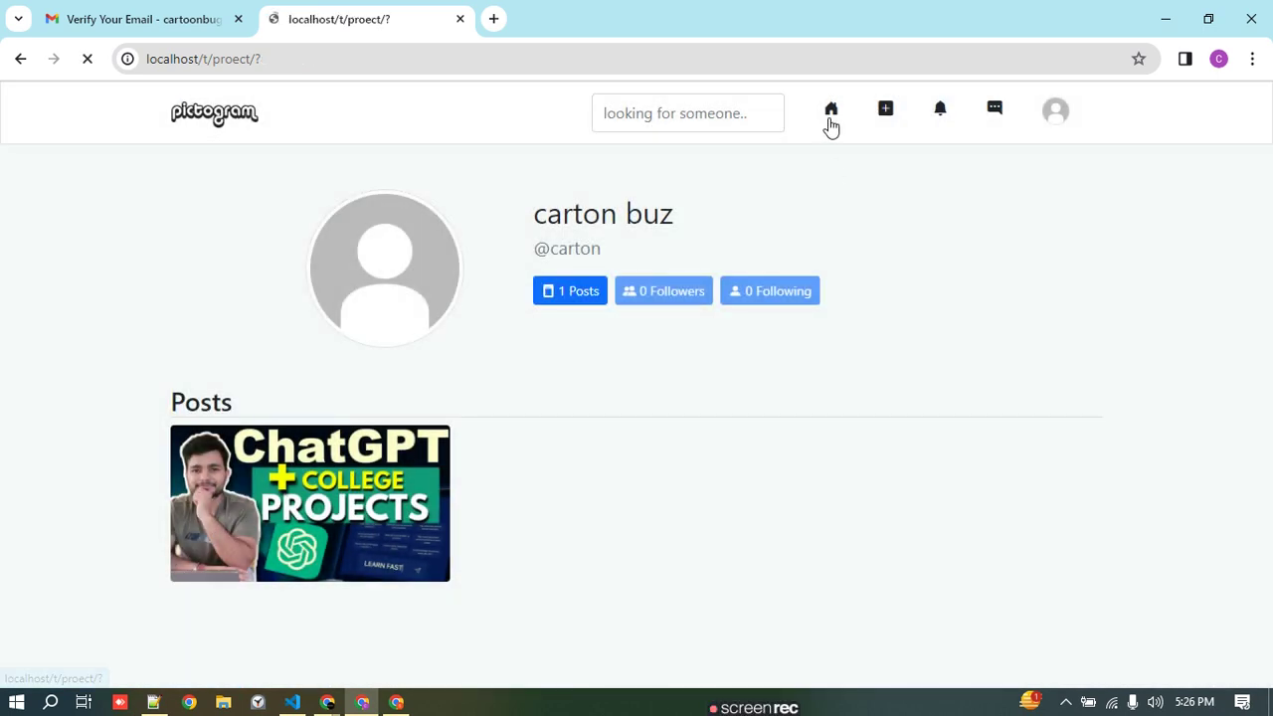
- Follow four suggested accounts and reload the feed
left_click(1056, 323)
left_click(1048, 477)
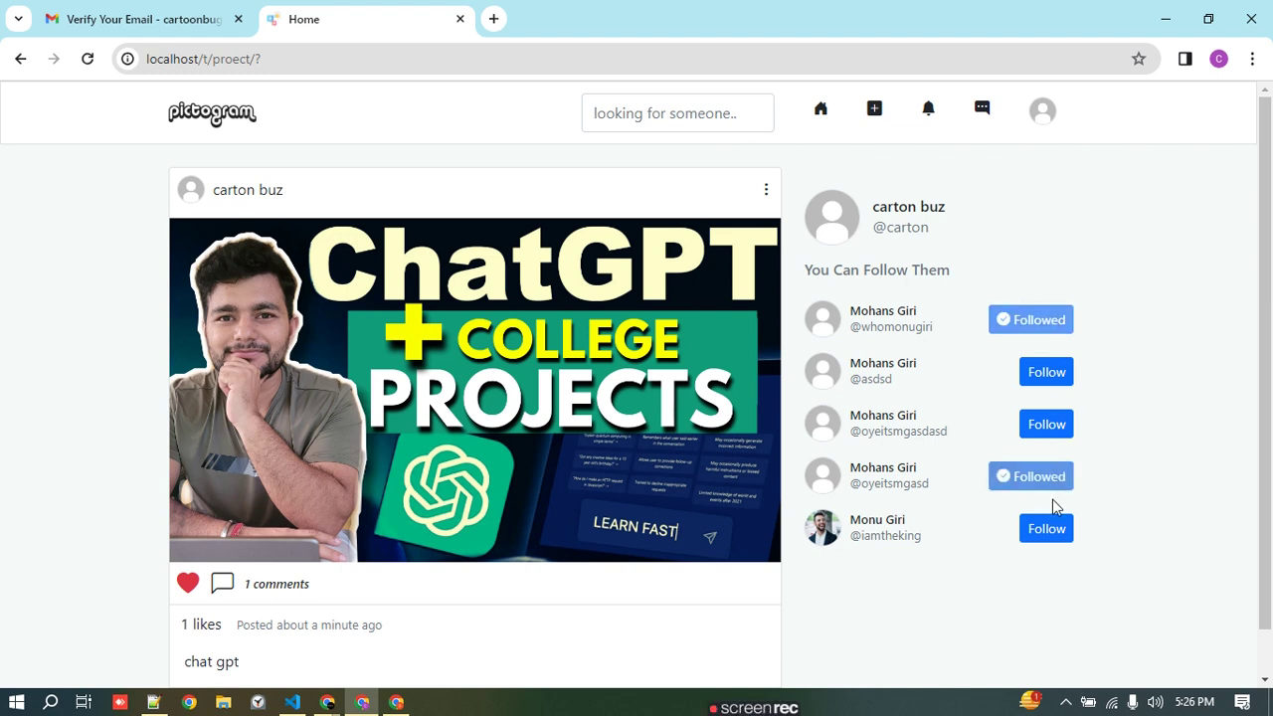
left_click(1051, 528)
left_click(1051, 425)
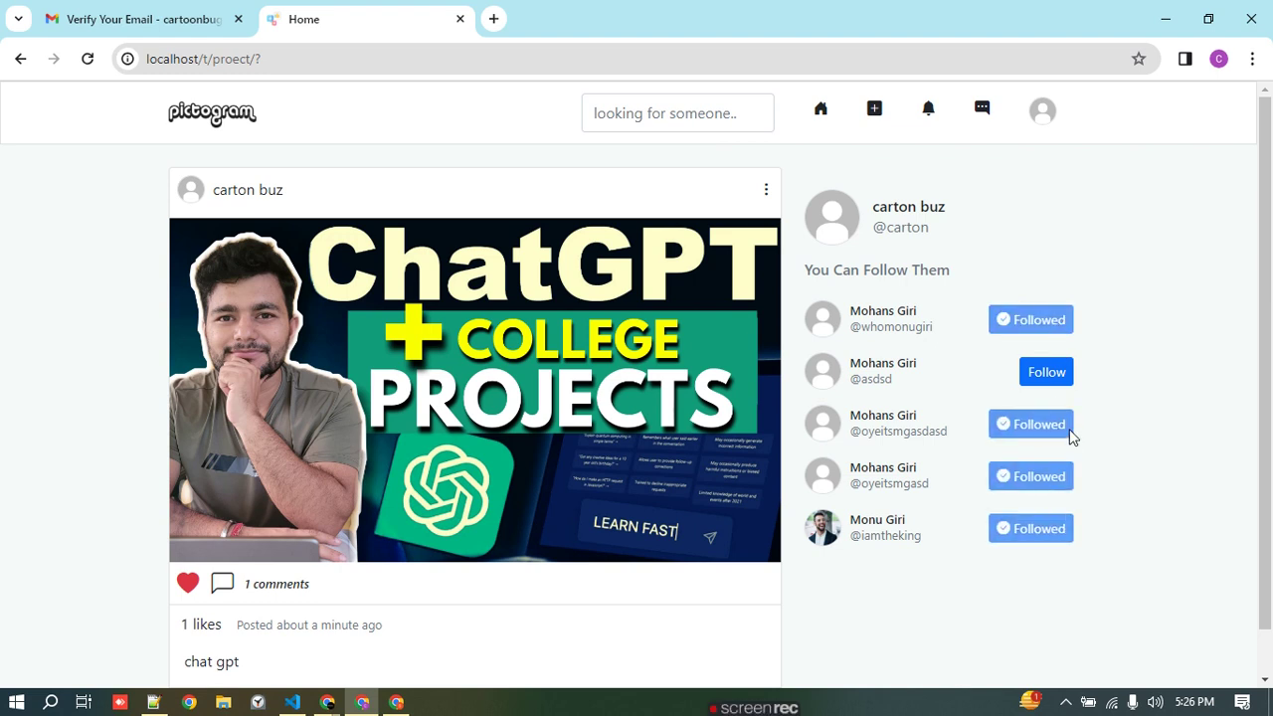
scroll(938, 390, "down", 1)
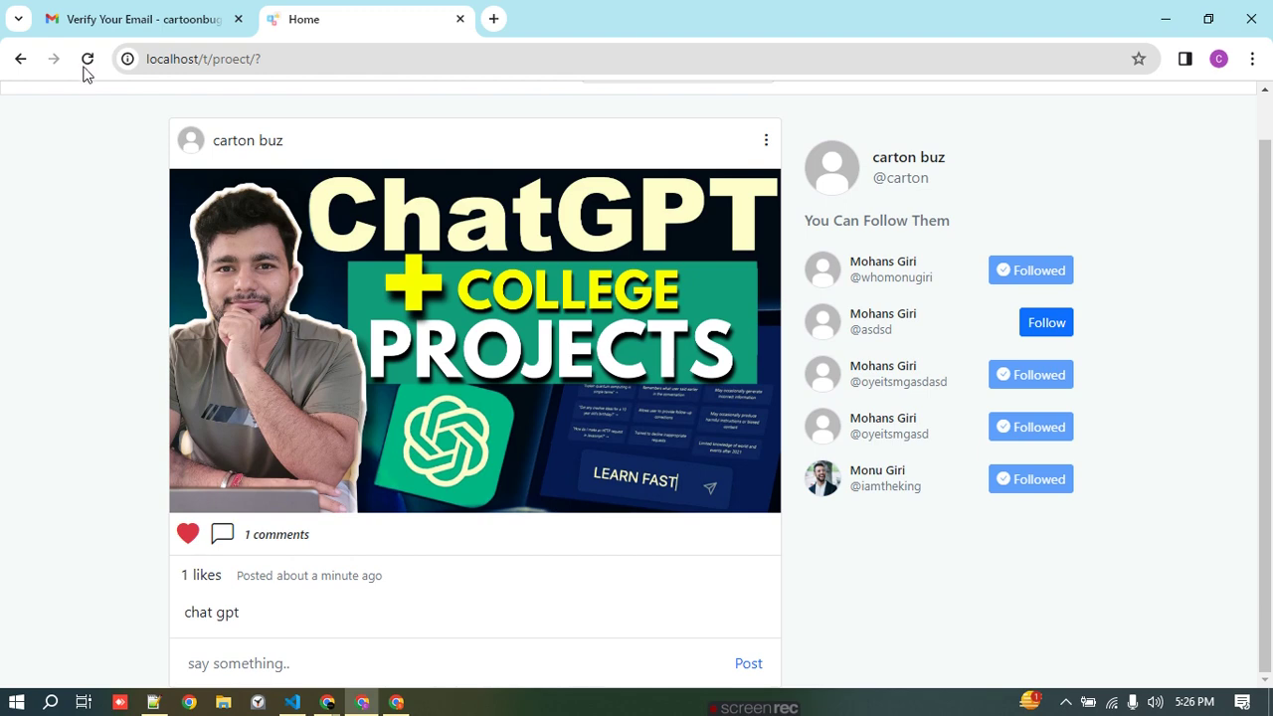
left_click(87, 62)
scroll(520, 370, "down", 10)
scroll(519, 370, "up", 10)
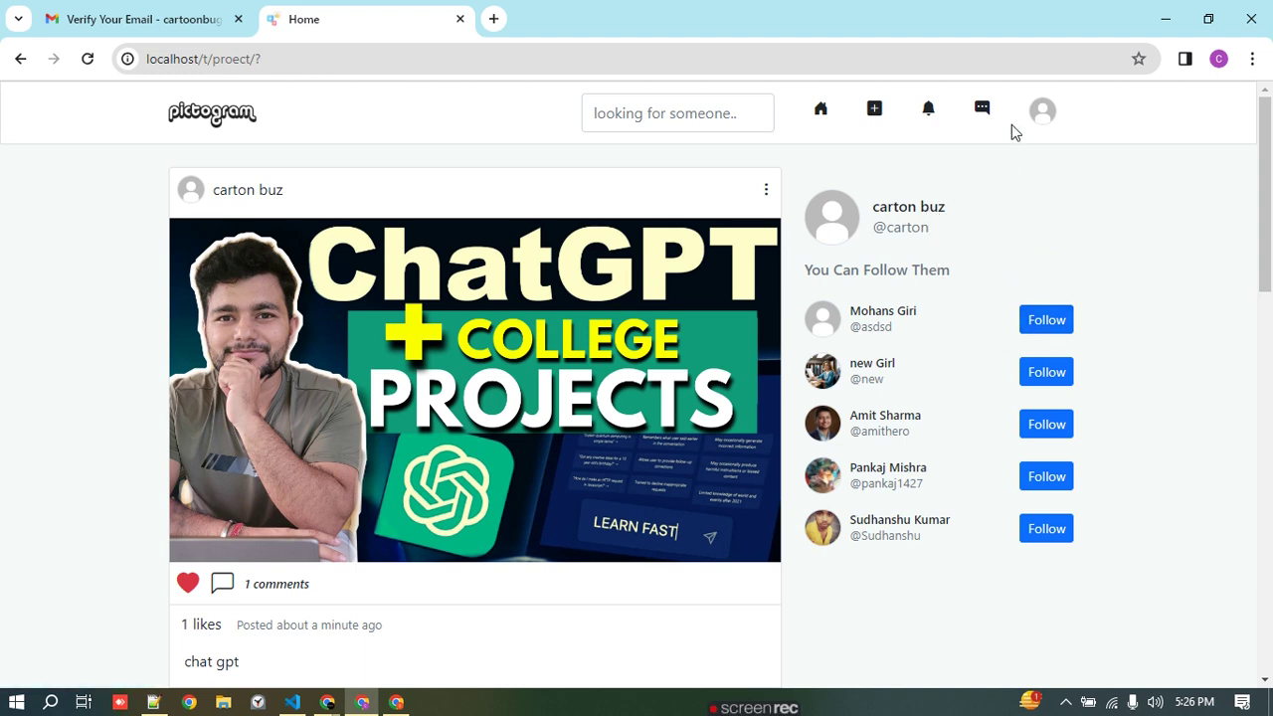
- Go to My Profile from the account menu to see 4 Following
left_click(1041, 118)
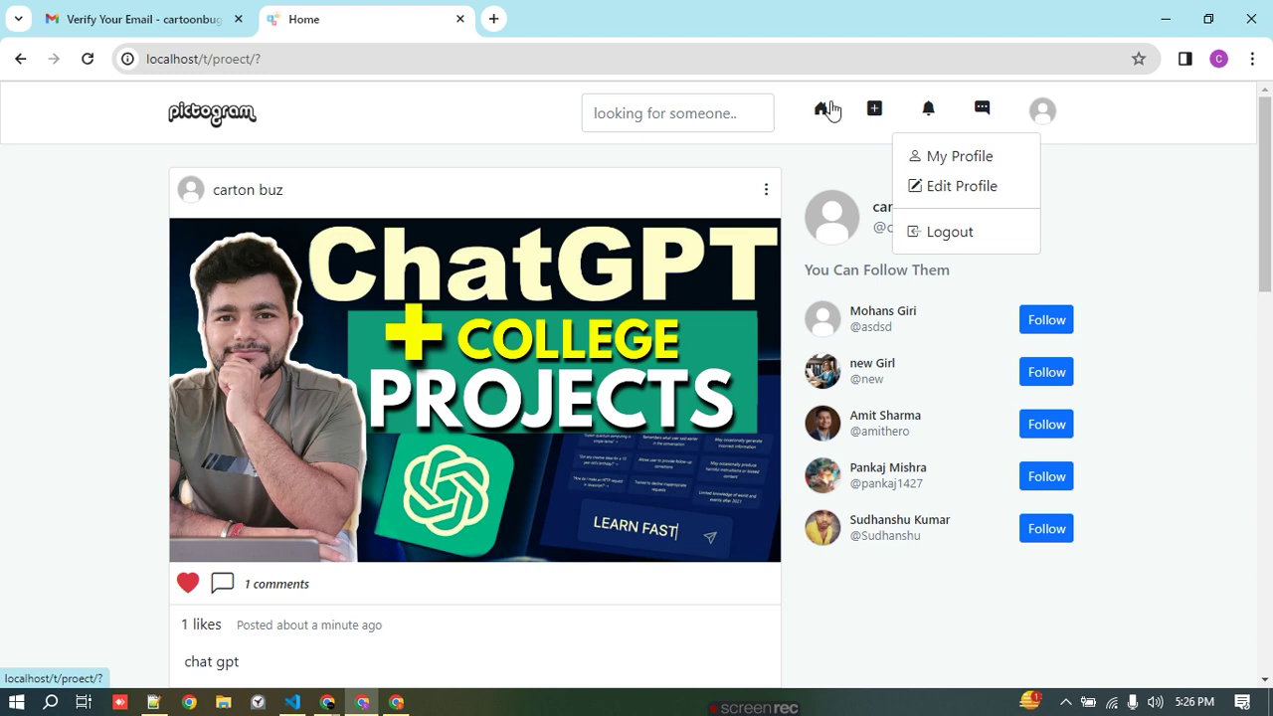
left_click(990, 126)
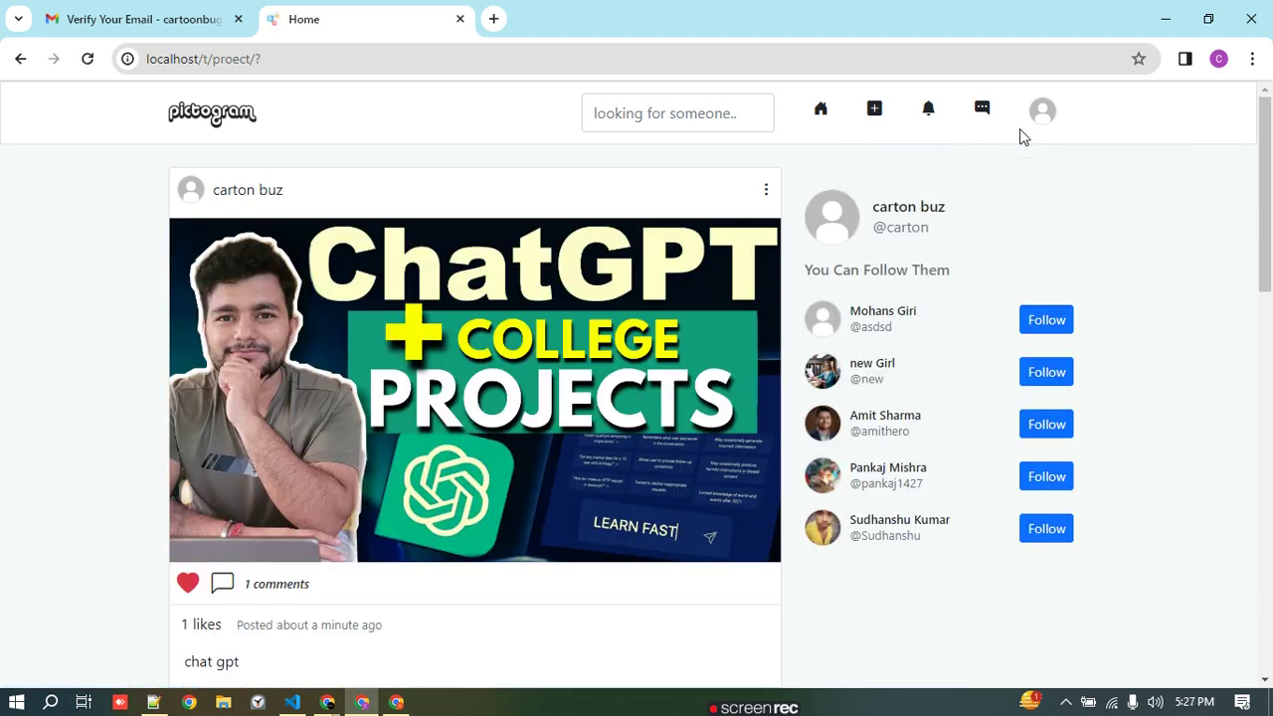
left_click(1040, 127)
left_click(962, 157)
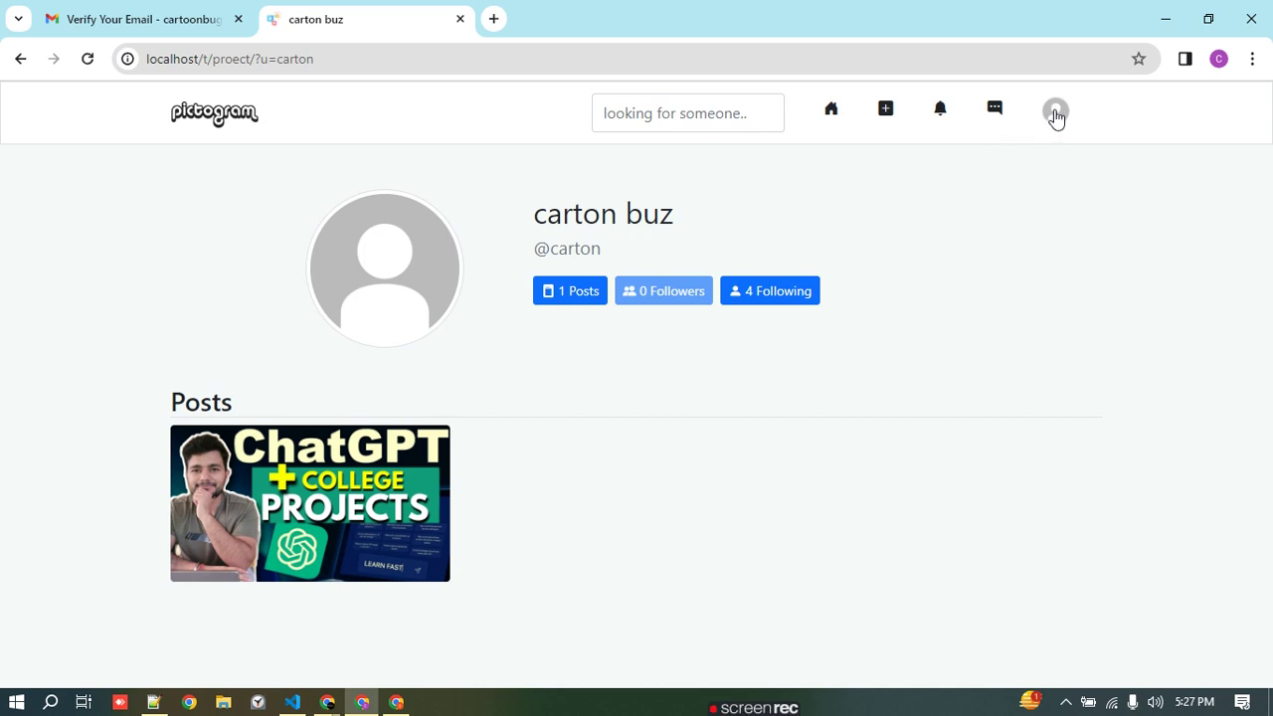
- Unfollow all four accounts from the Following list and reload your profile to show 0 Following
left_click(1055, 114)
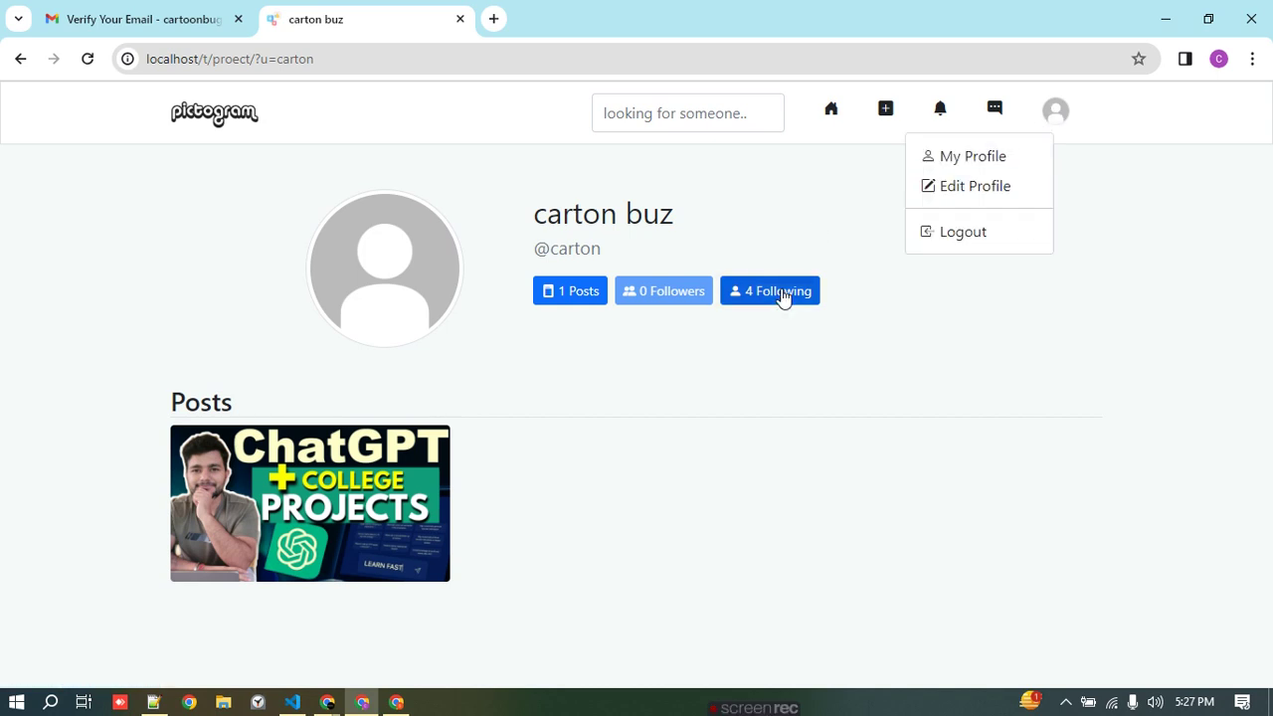
left_click(783, 298)
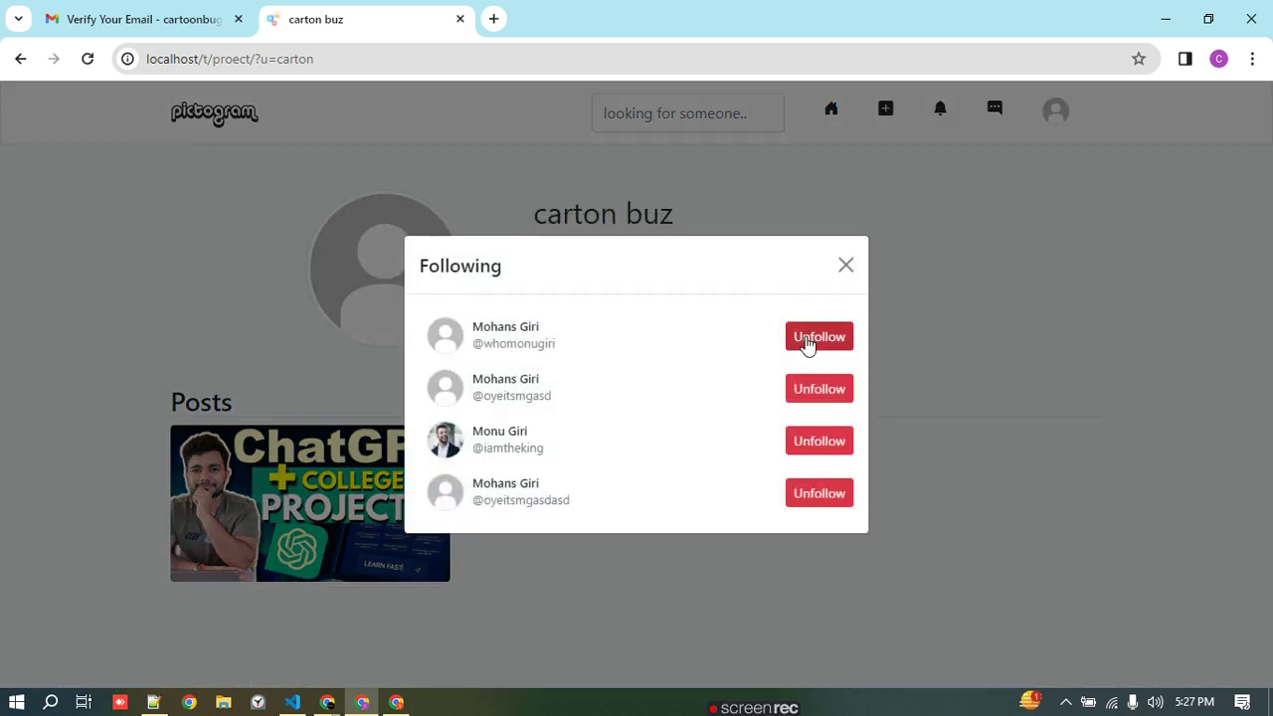
left_click(806, 343)
left_click(823, 397)
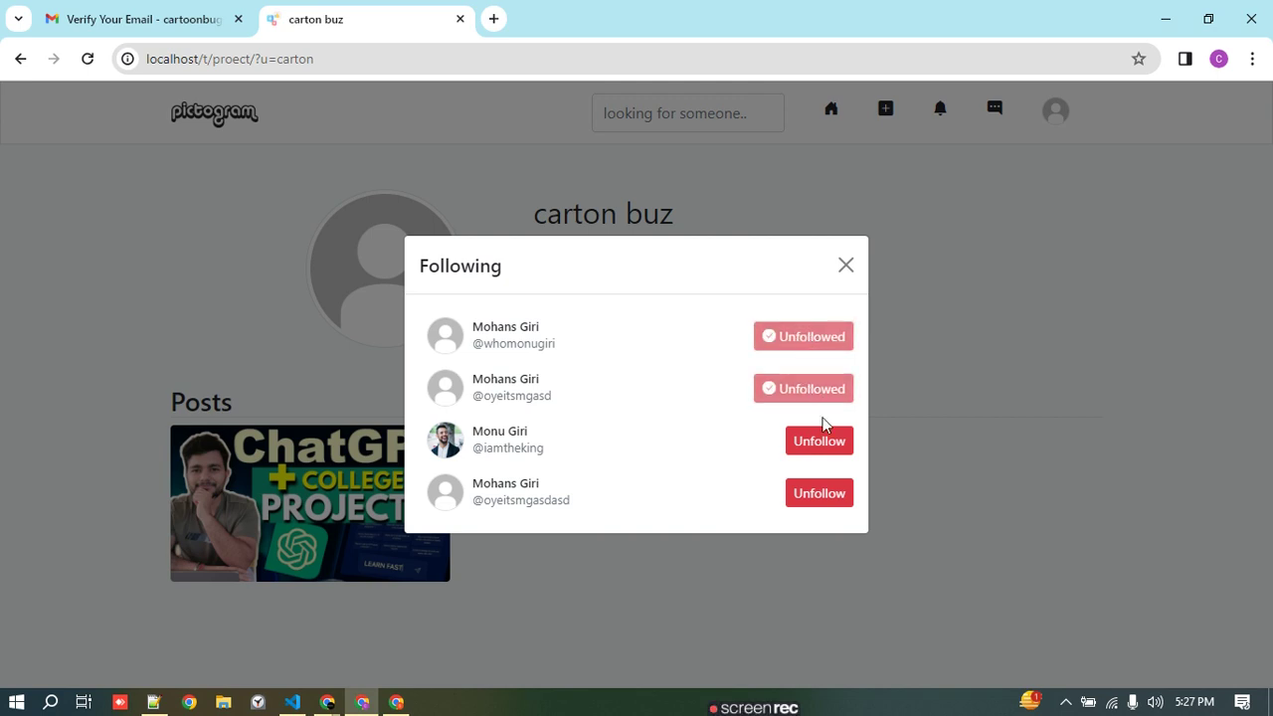
left_click(822, 492)
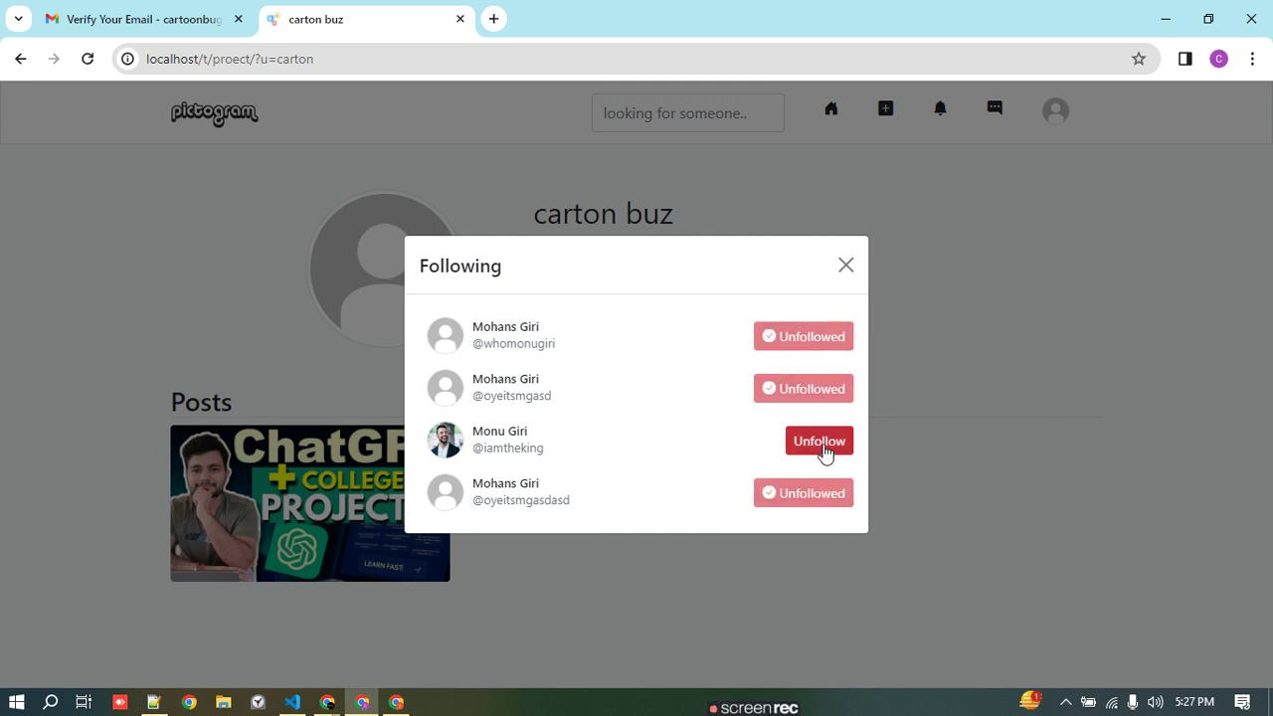
left_click(823, 450)
left_click(846, 270)
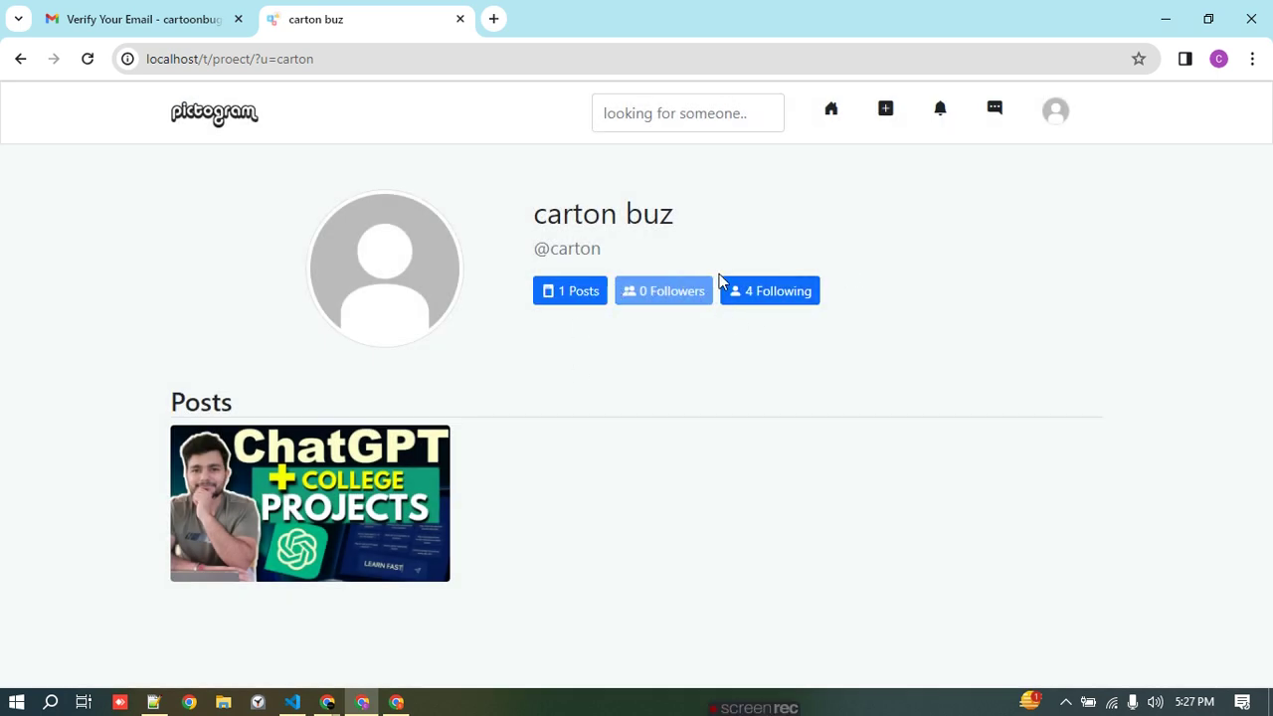
left_click(1046, 119)
left_click(998, 156)
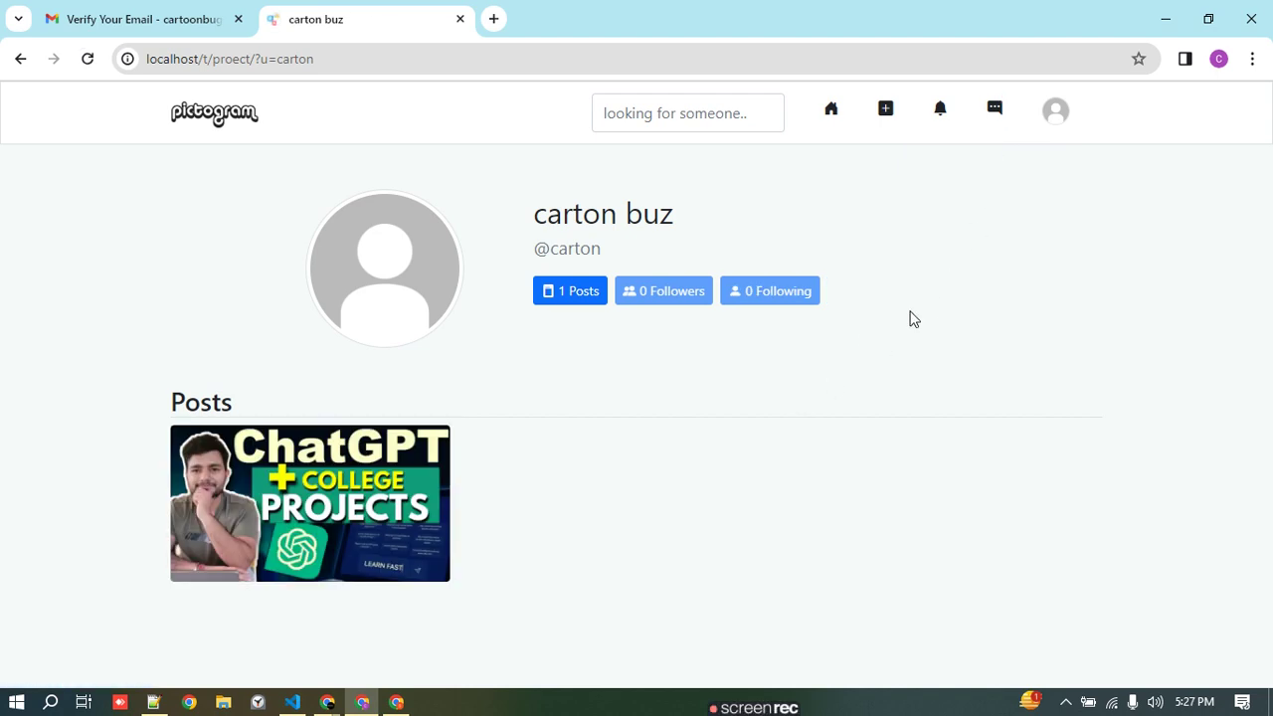
- Set the profile picture to the AI Project Managers 1 image and update the profile
left_click(1054, 117)
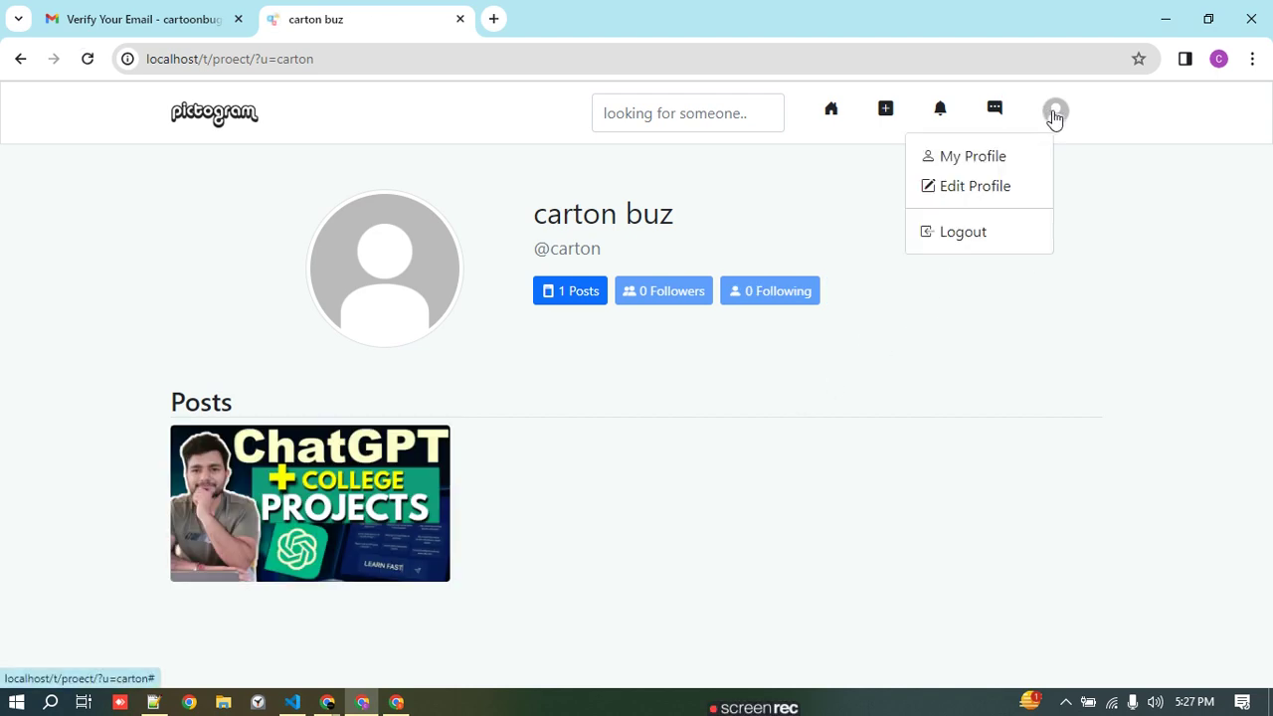
left_click(991, 189)
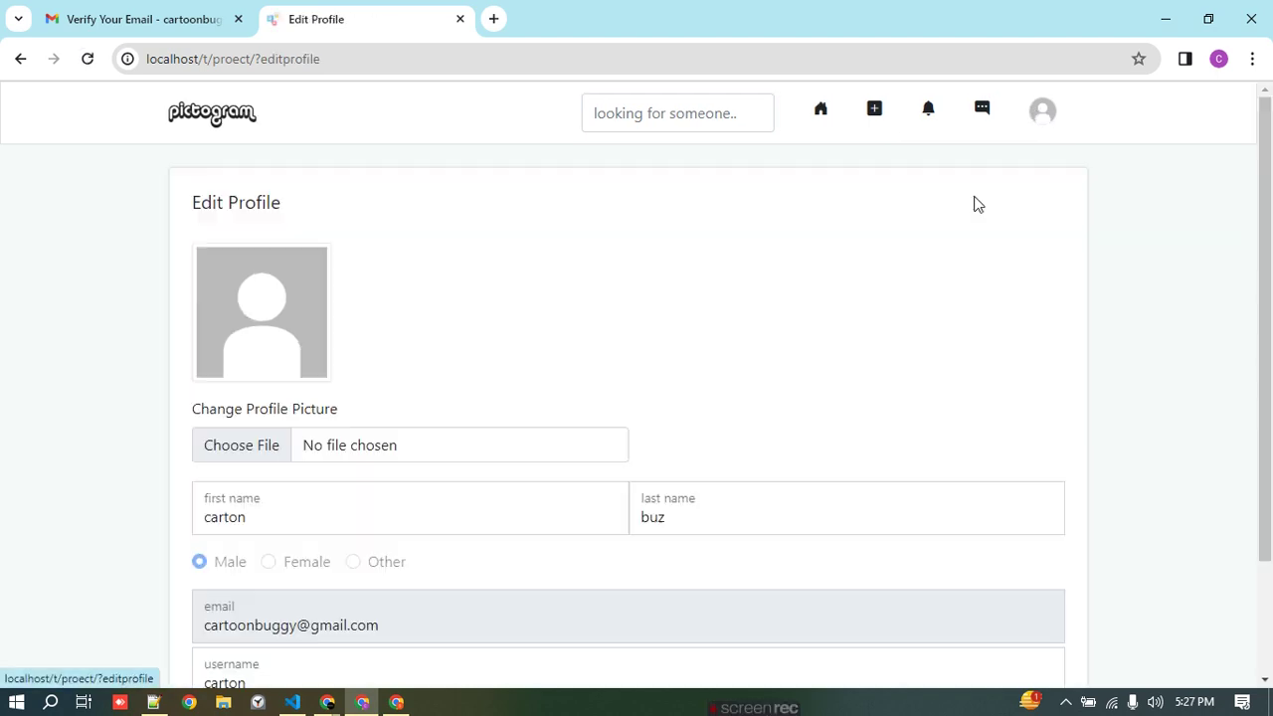
left_click(270, 440)
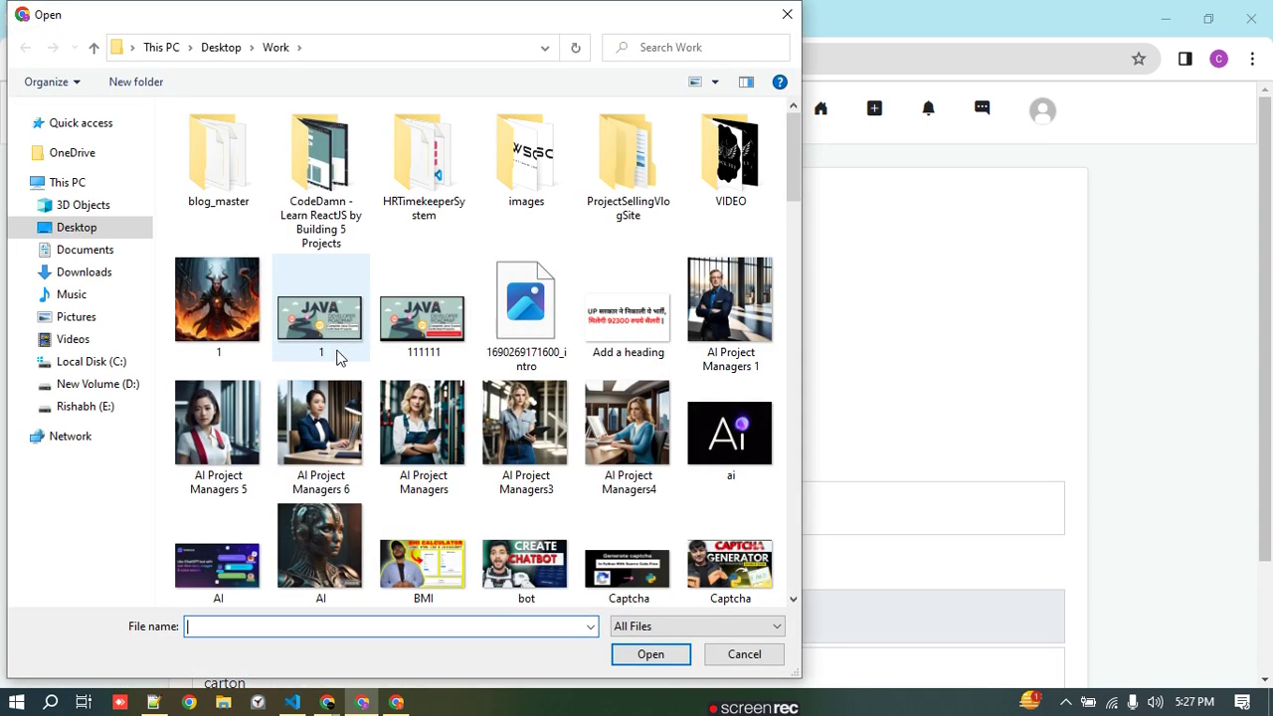
left_click(718, 320)
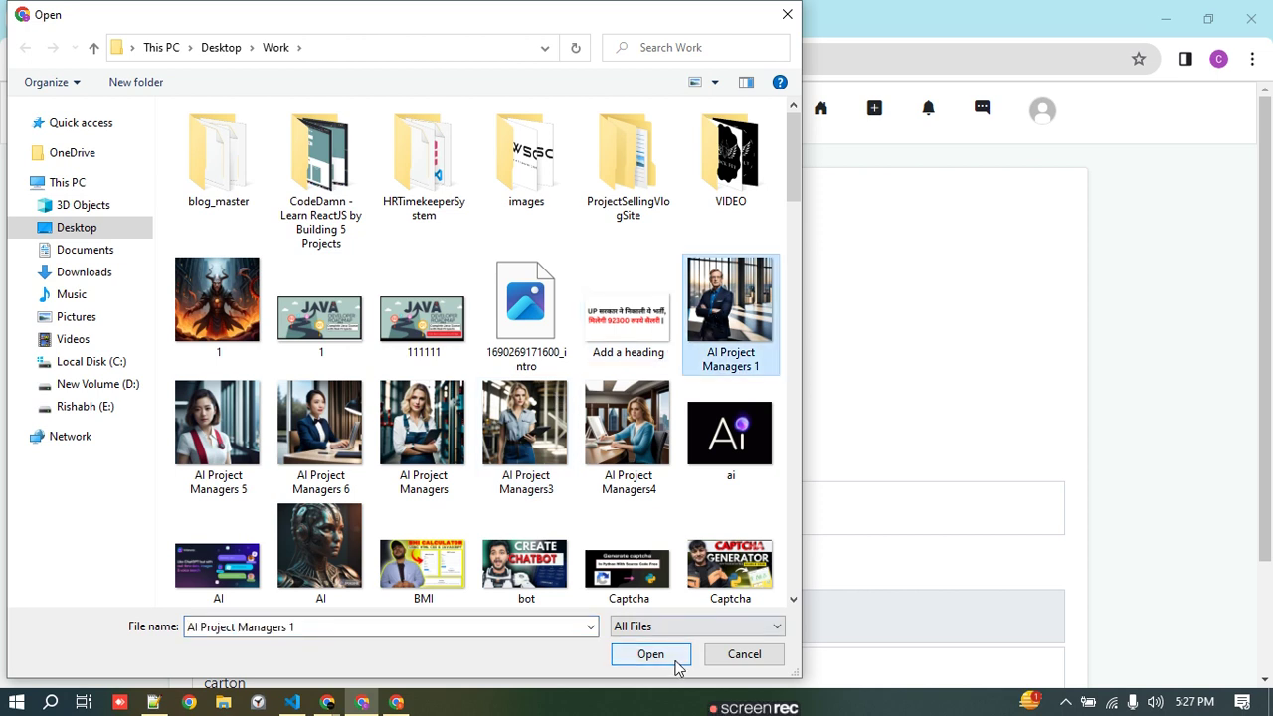
left_click(673, 658)
scroll(577, 392, "down", 2)
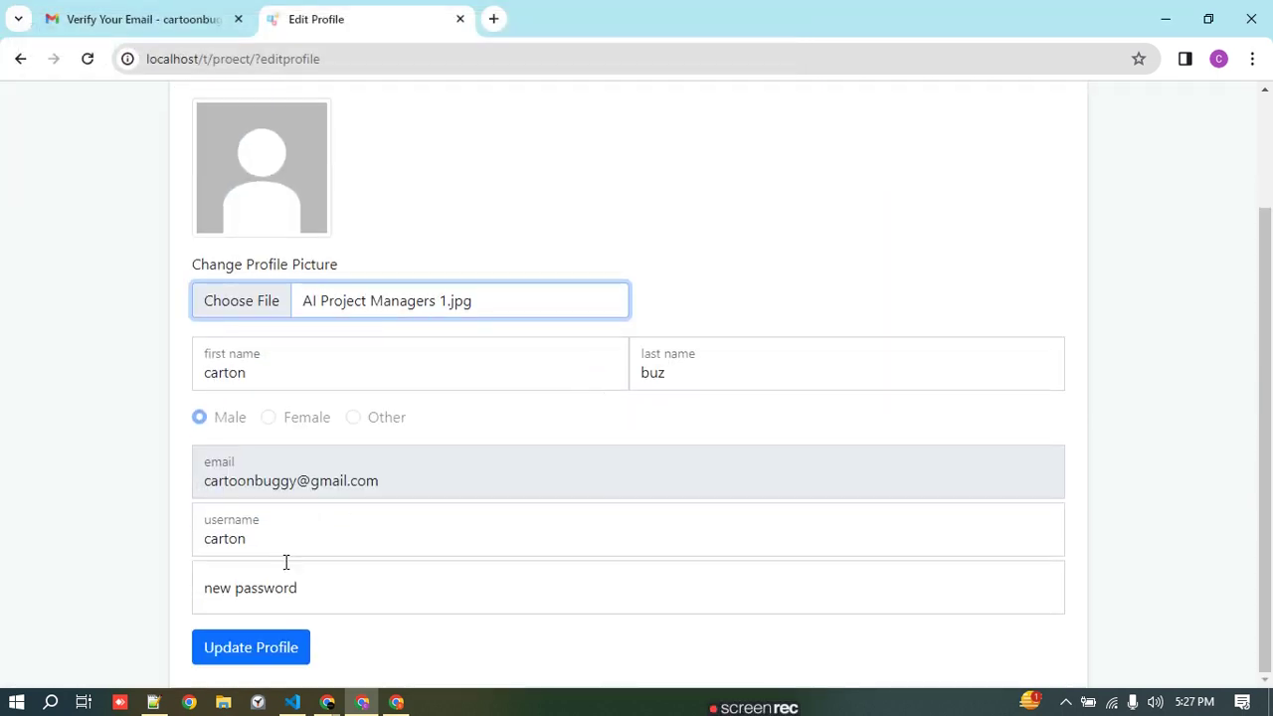
left_click(284, 599)
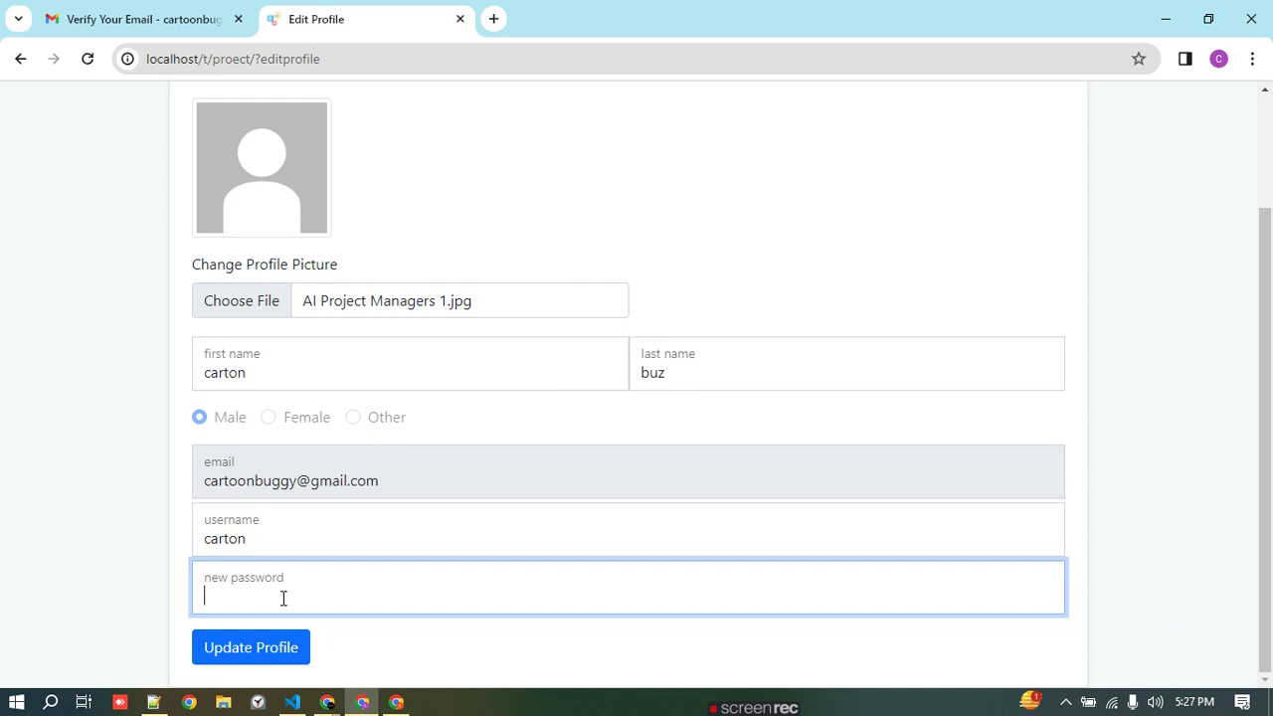
left_click(256, 641)
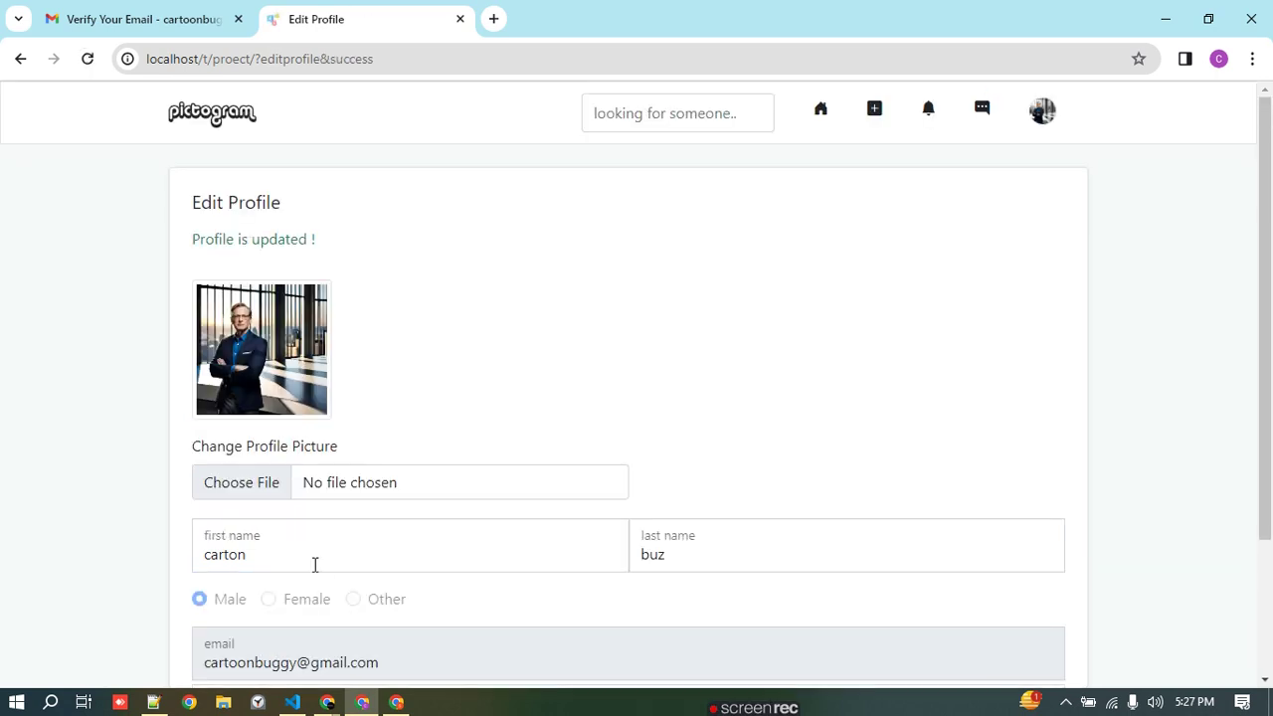
- Check the messages panel and return to the home feed
scroll(326, 447, "down", 2)
scroll(326, 449, "up", 2)
scroll(324, 449, "down", 2)
scroll(326, 448, "up", 2)
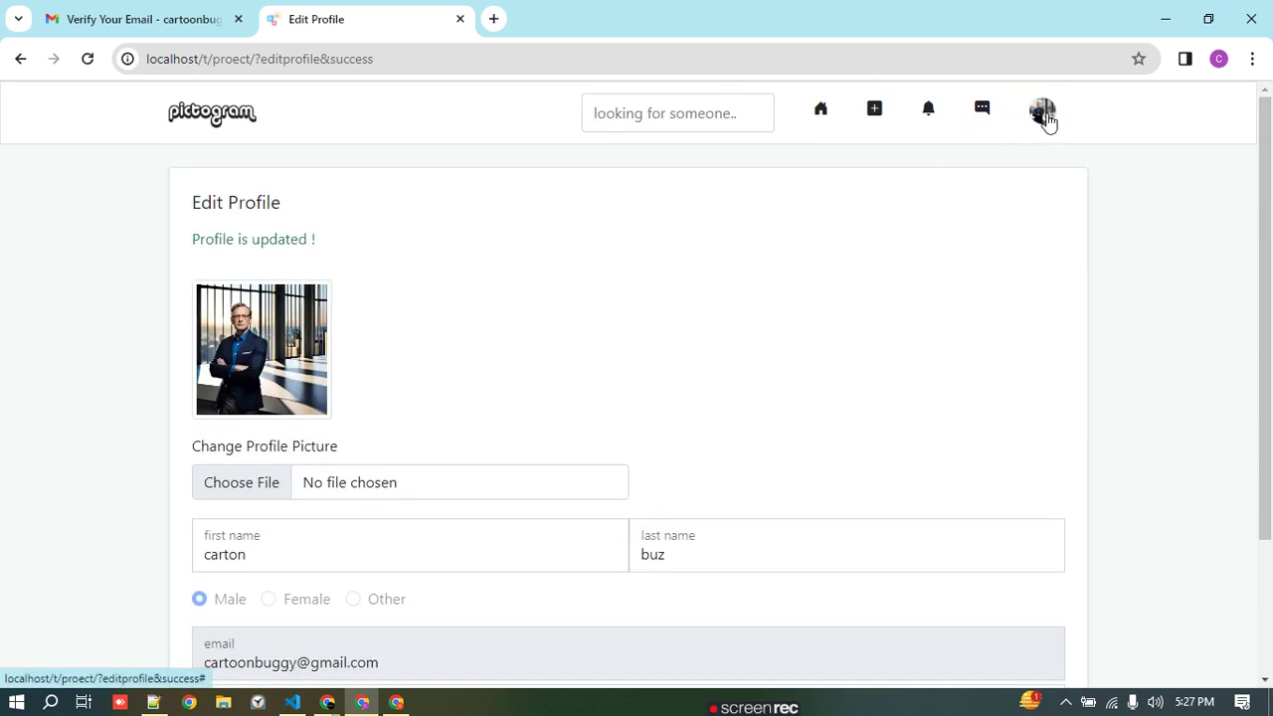
left_click(982, 112)
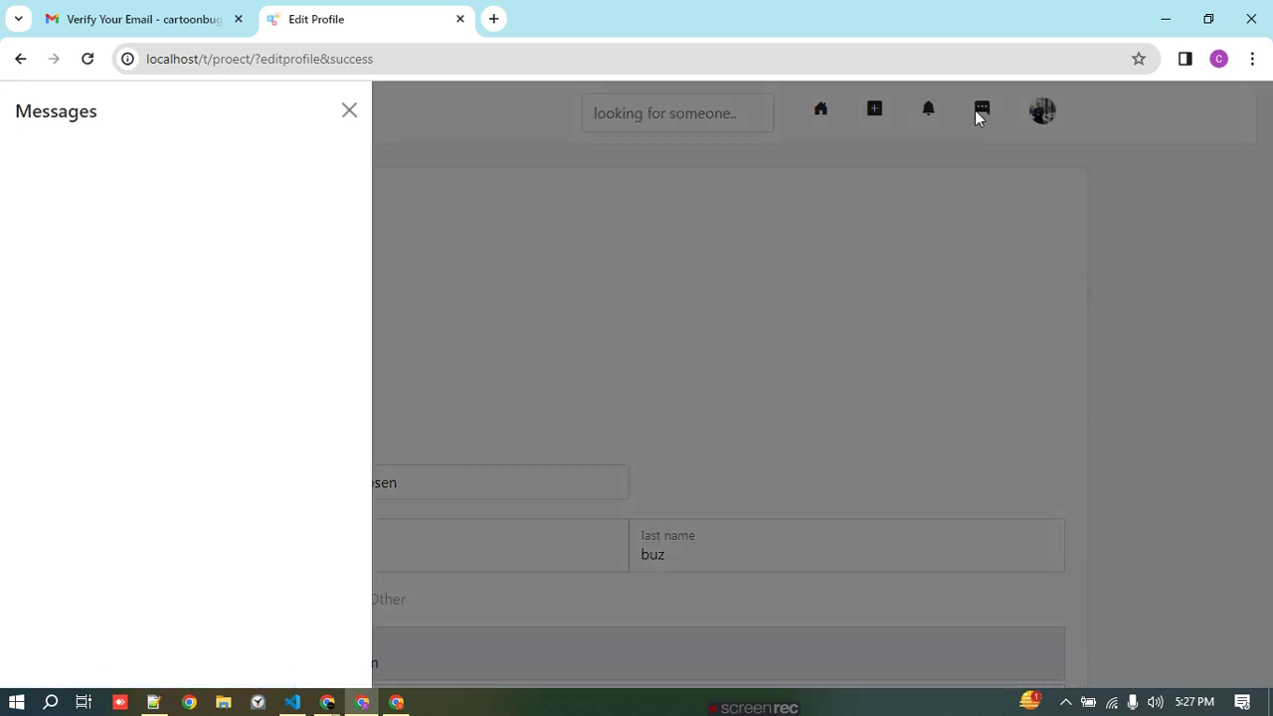
left_click(940, 116)
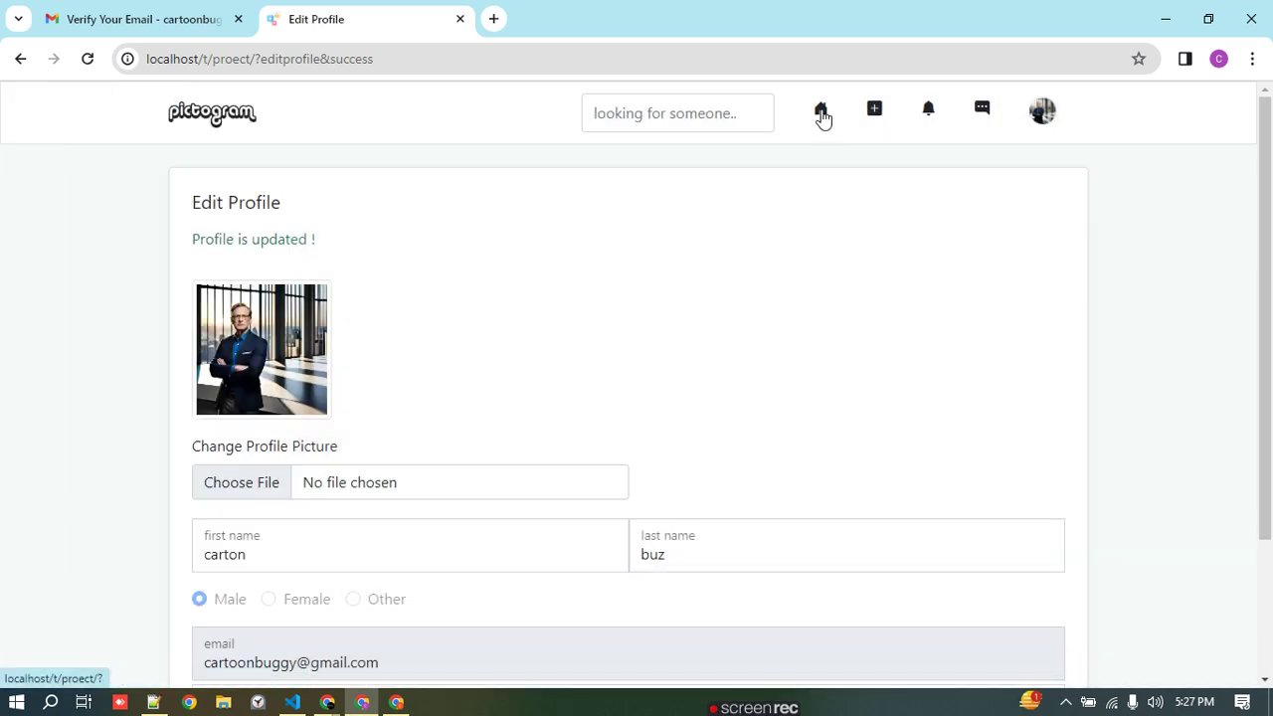
left_click(822, 114)
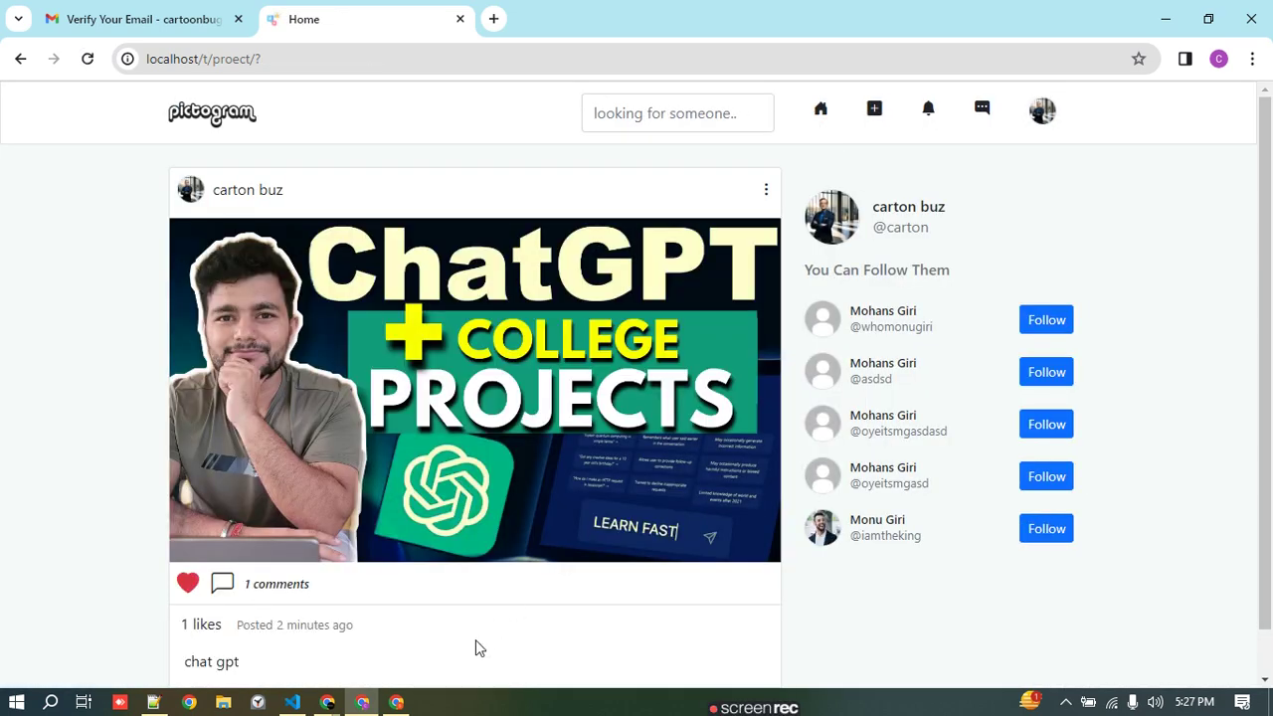
- In the other Chrome window, view the Gmail account and open Pictogram's Create New Account page
left_click(396, 702)
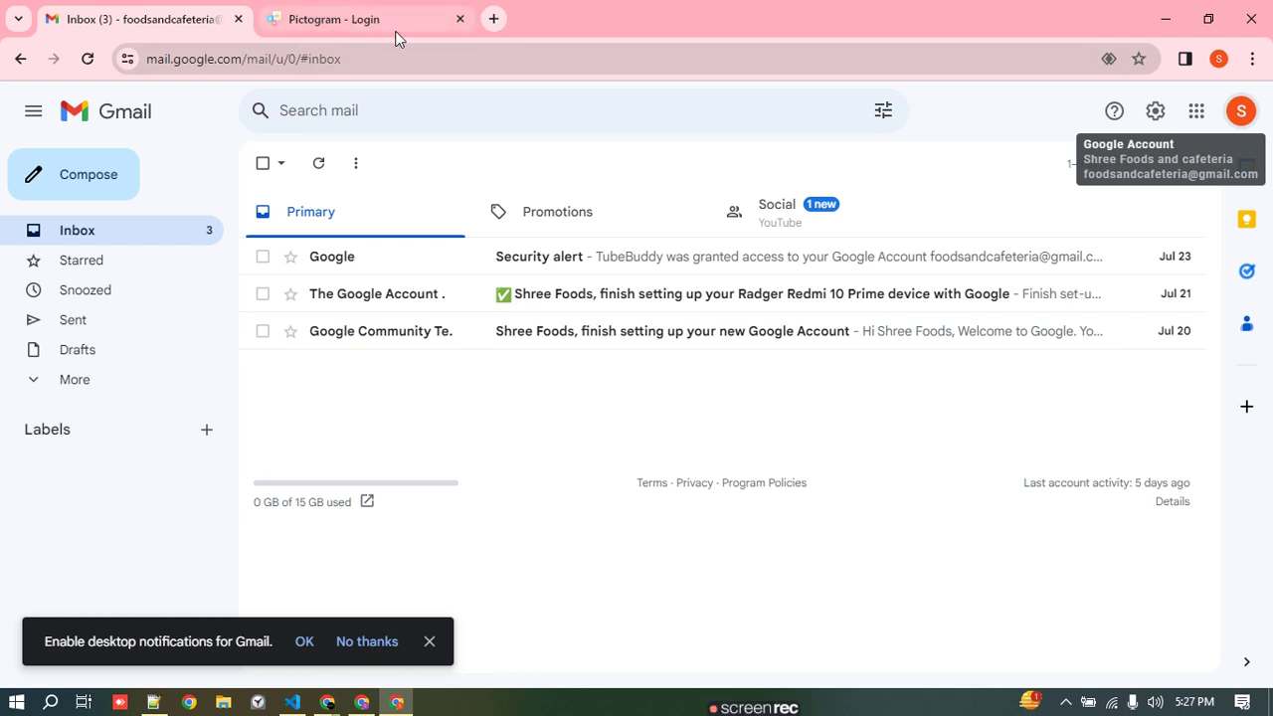
double_click(1241, 112)
key("ctrl+c")
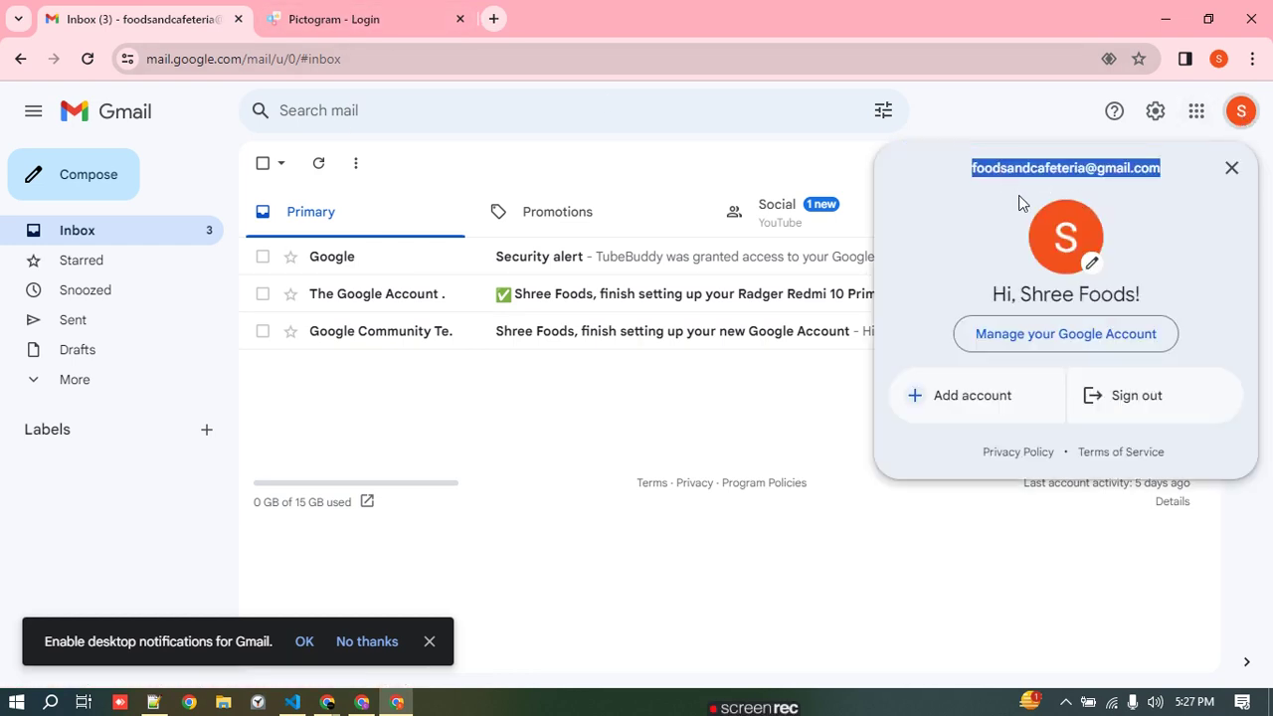
left_click(437, 22)
left_click(743, 489)
- Fill the sign-up form with the Gmail address, username and a password, and submit it
left_click(603, 315)
key("ctrl+v")
left_click(762, 319)
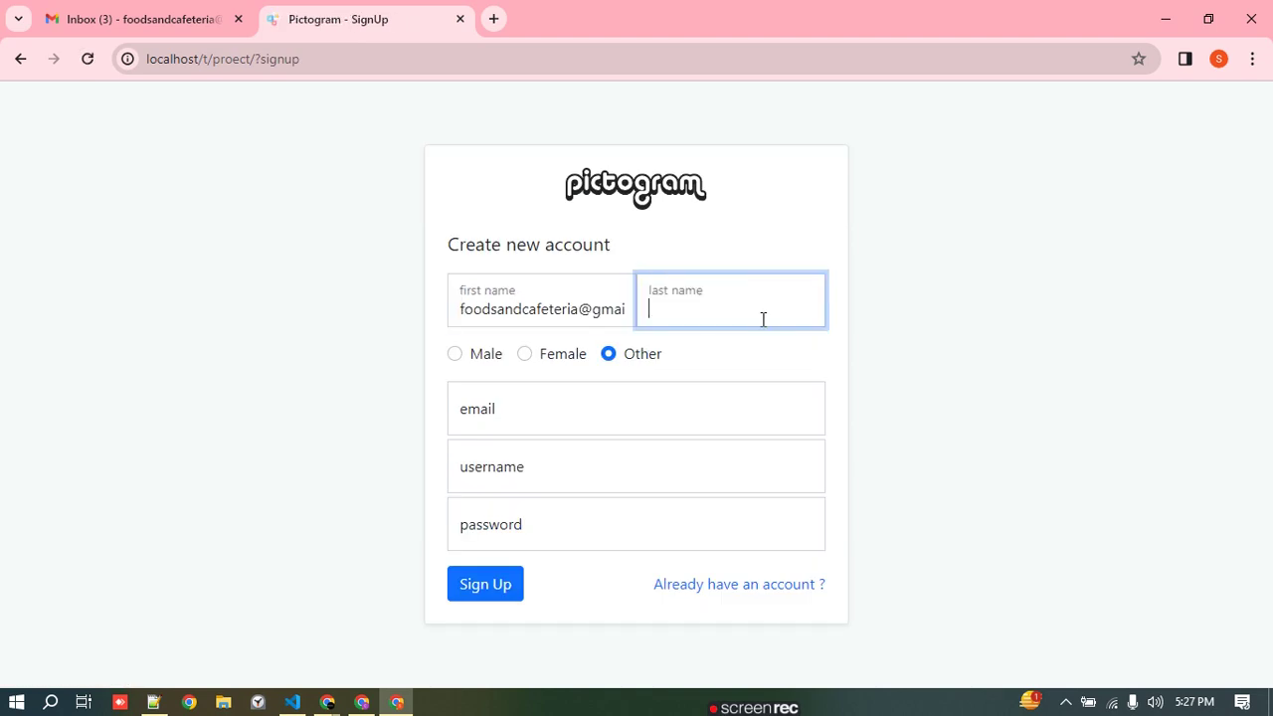
left_click(590, 311)
key("ctrl+a")
key("ctrl+c")
key("BackSpace")
left_click(638, 422)
key("ctrl+v")
left_click(543, 308)
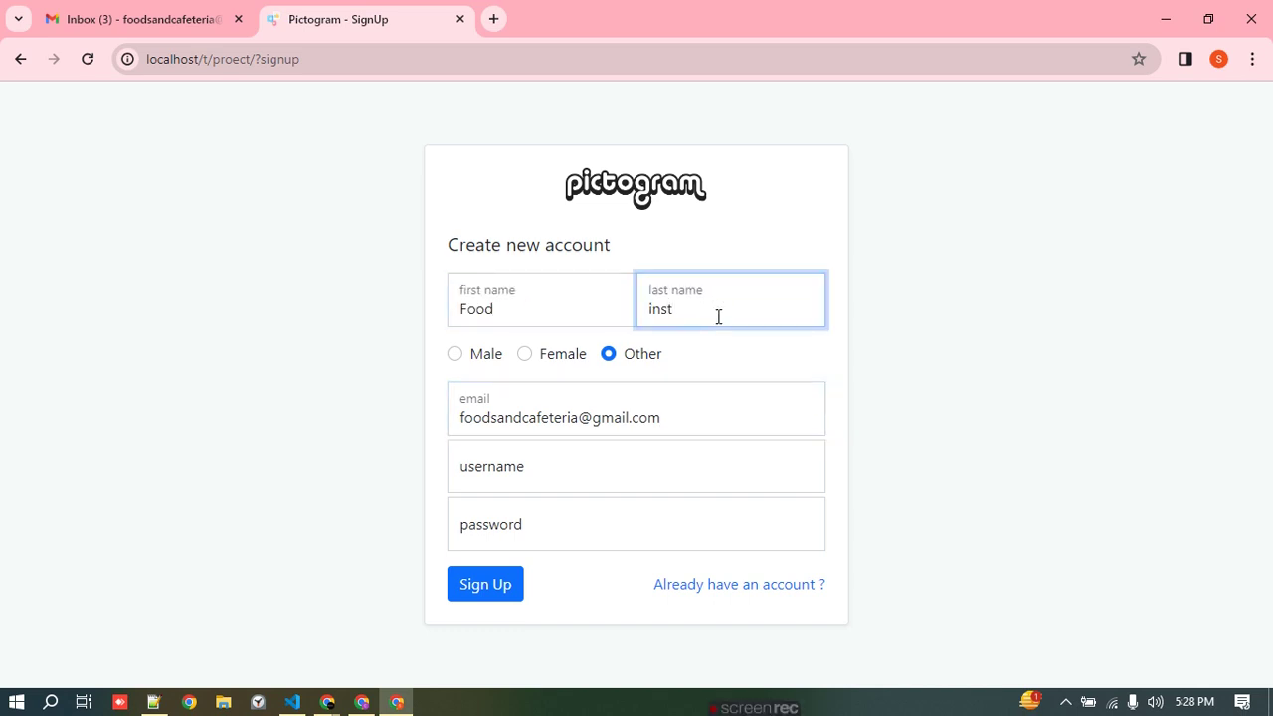
left_click(594, 467)
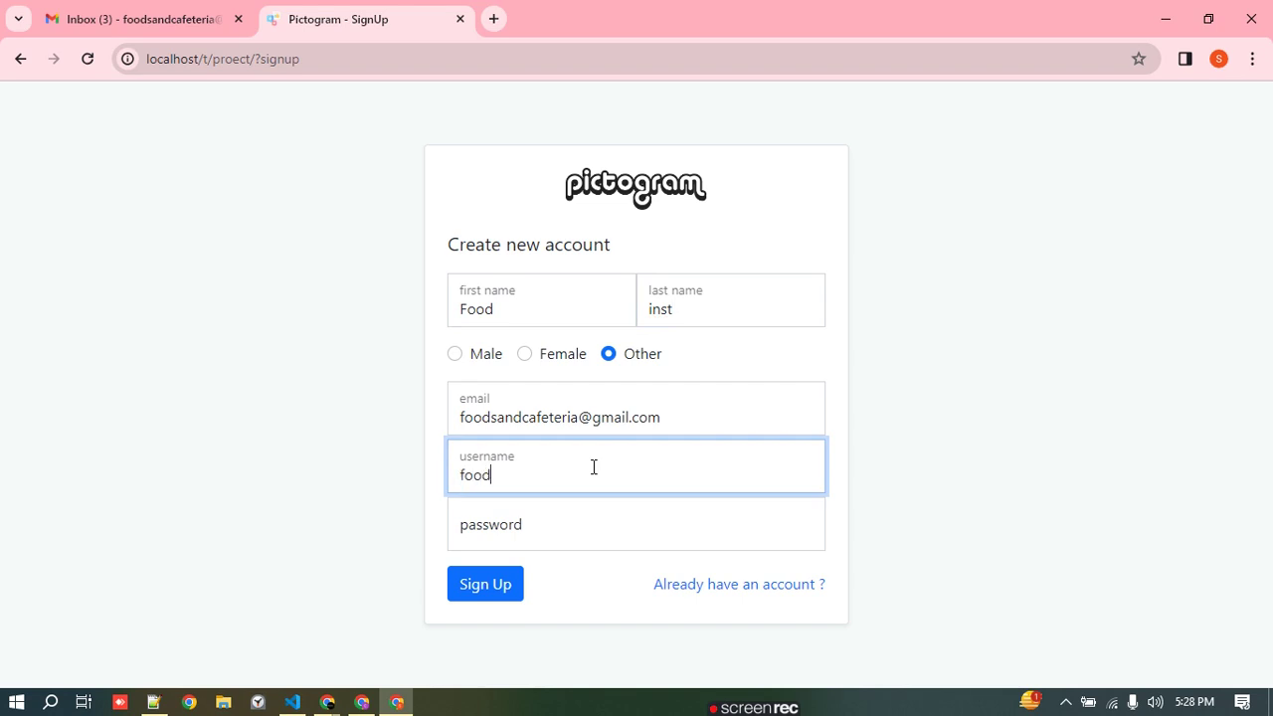
left_click(596, 500)
type("12")
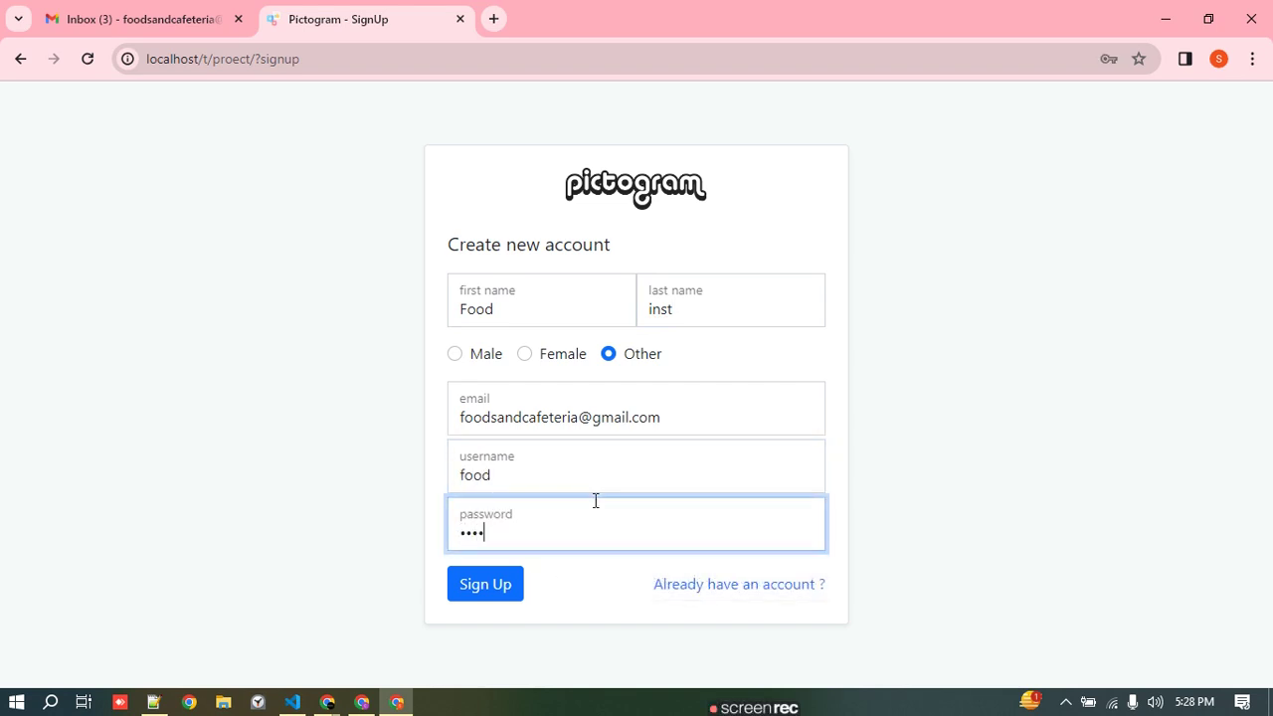
left_click(487, 589)
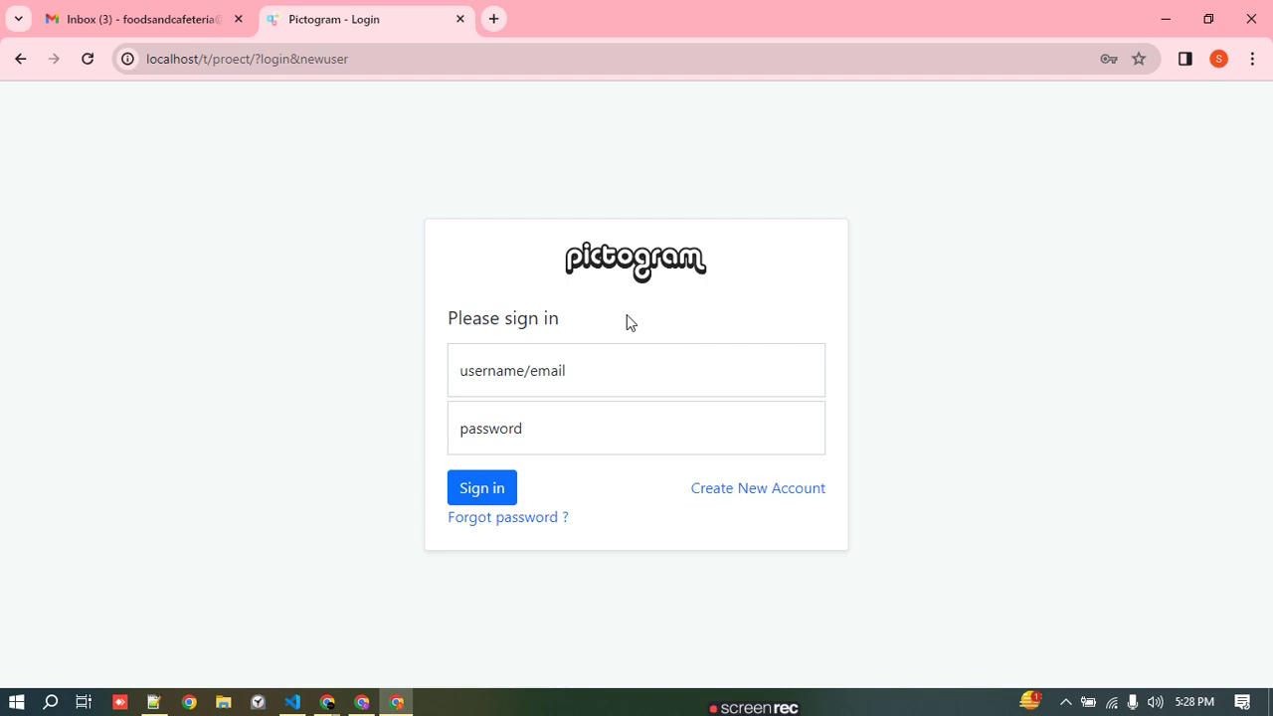
- Sign in with the new account's email and password
left_click(624, 372)
left_click(583, 426)
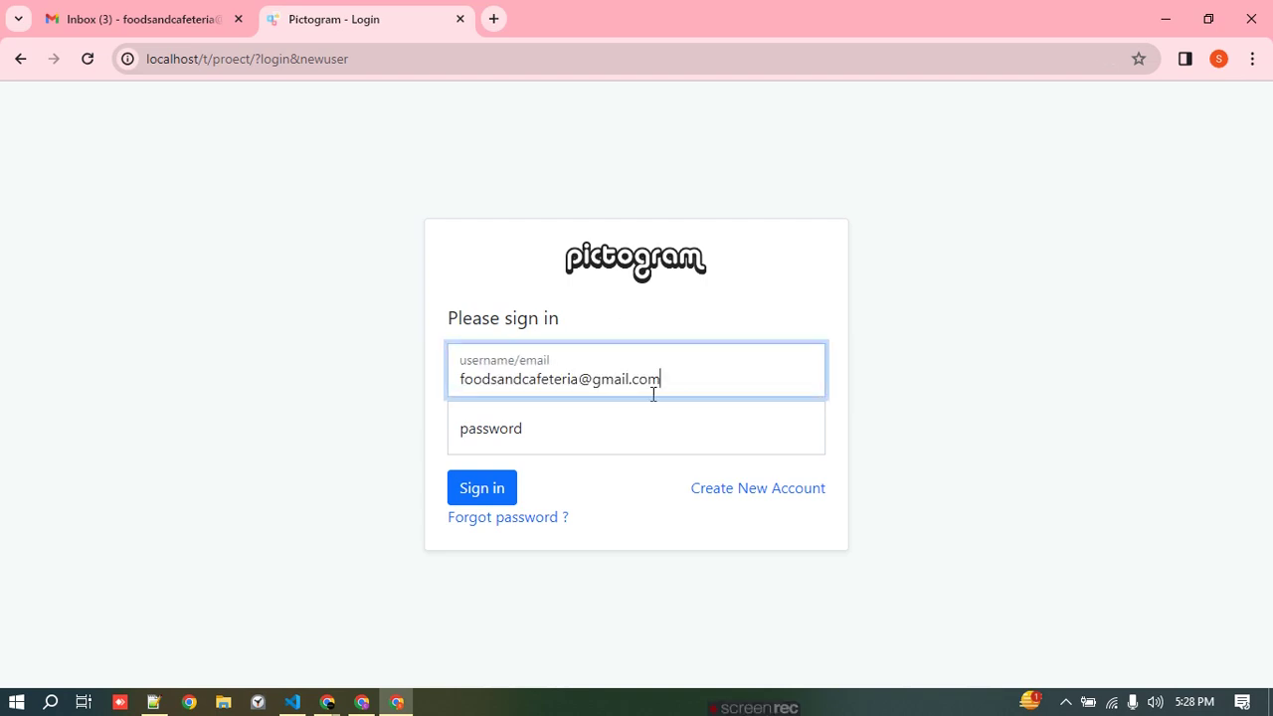
left_click(531, 452)
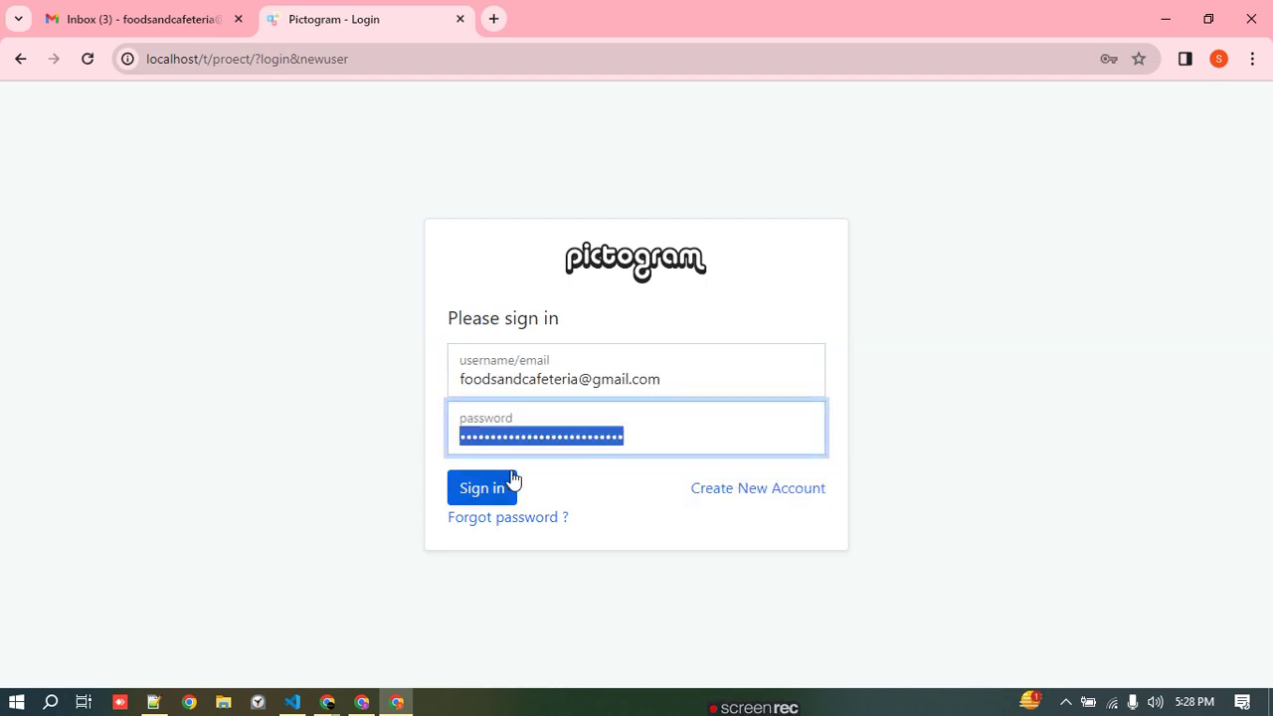
key("BackSpace")
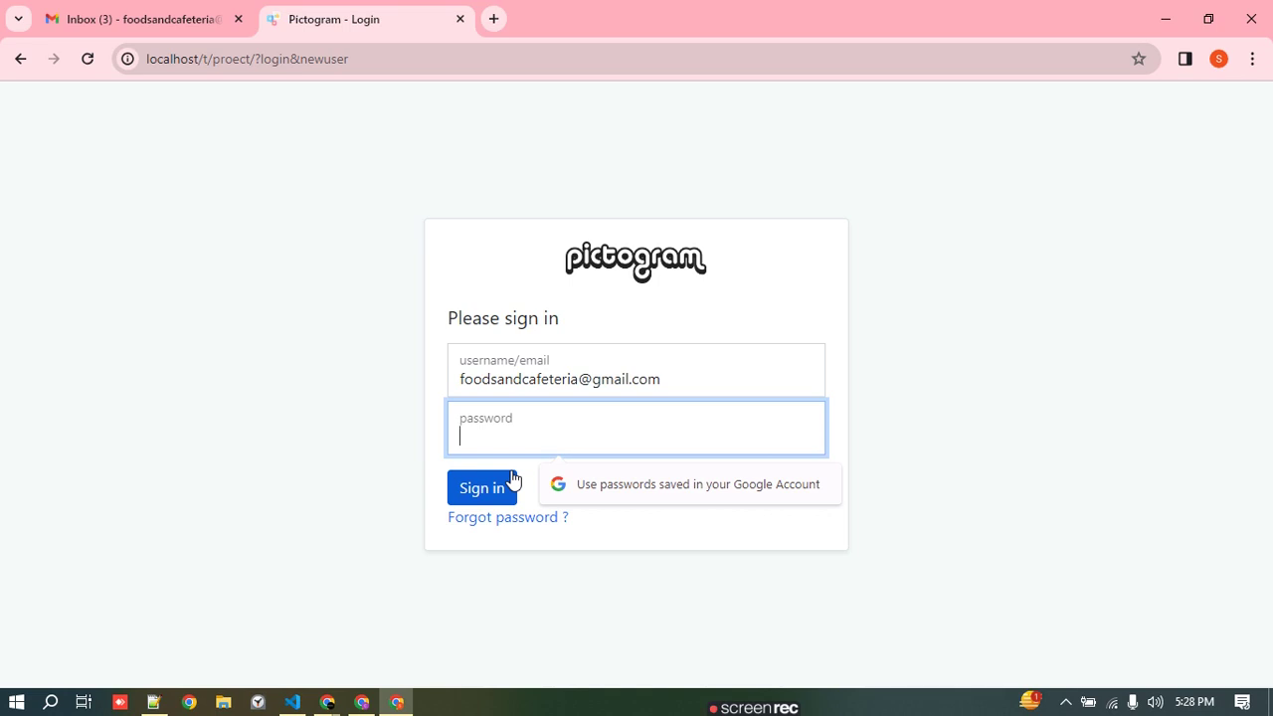
type("1234")
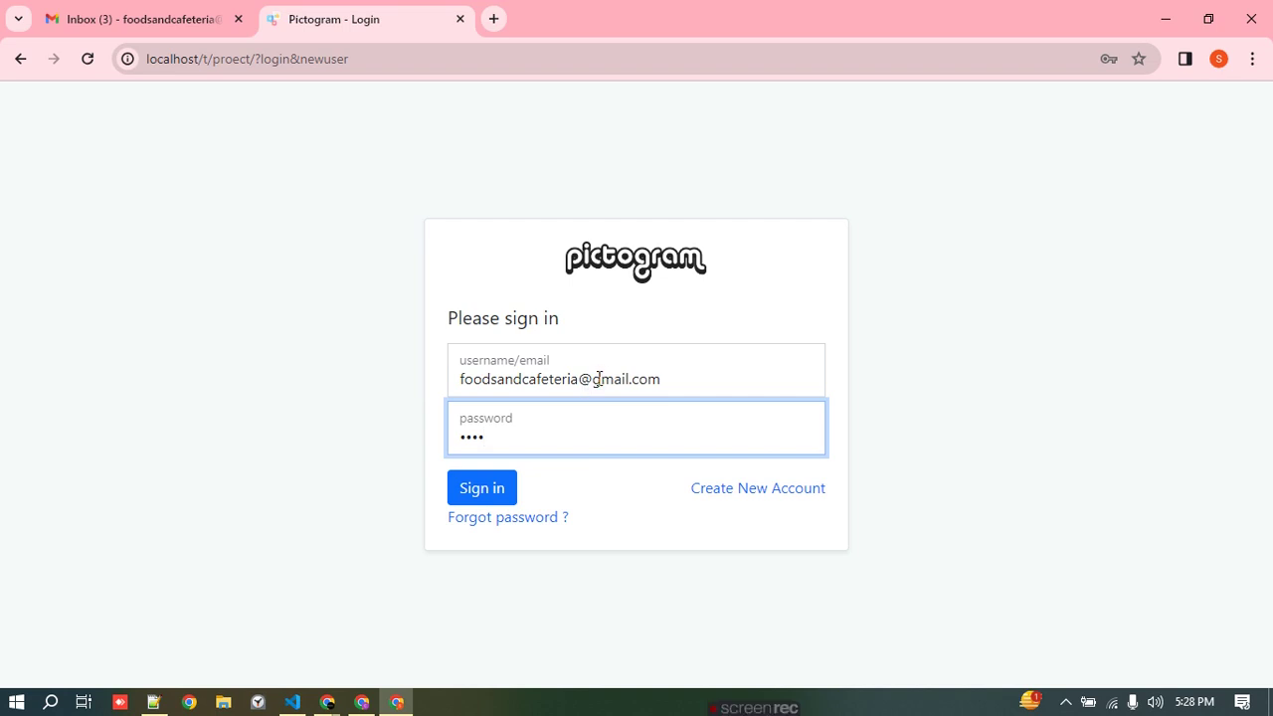
left_click(502, 497)
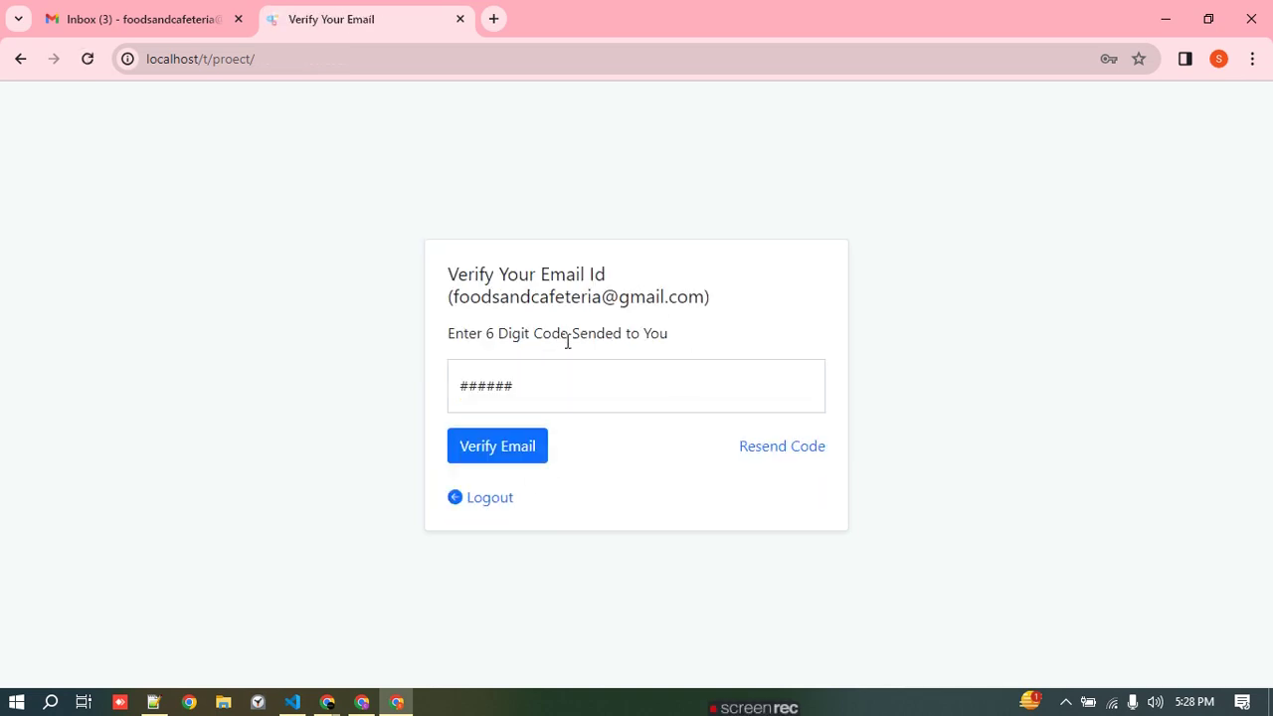
- Copy the six-digit code from the Pictogram verification email into the code field
left_click(169, 16)
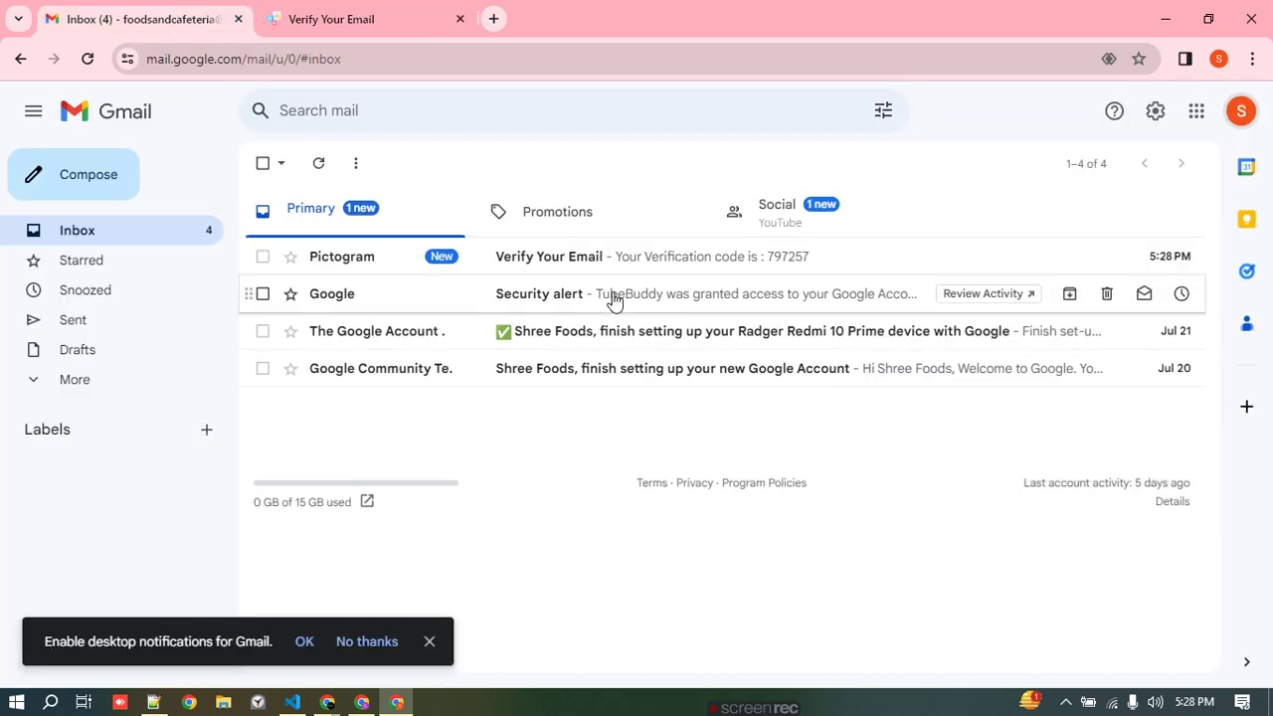
left_click(556, 259)
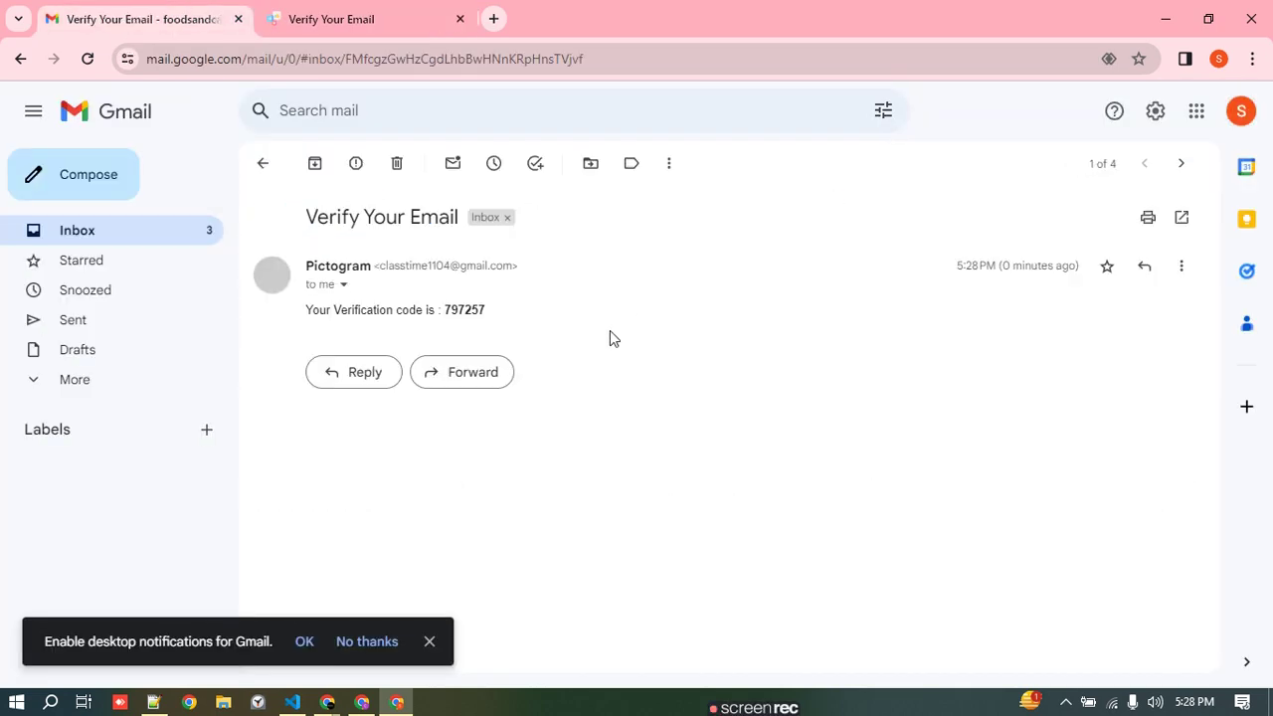
double_click(463, 309)
key("ctrl+c")
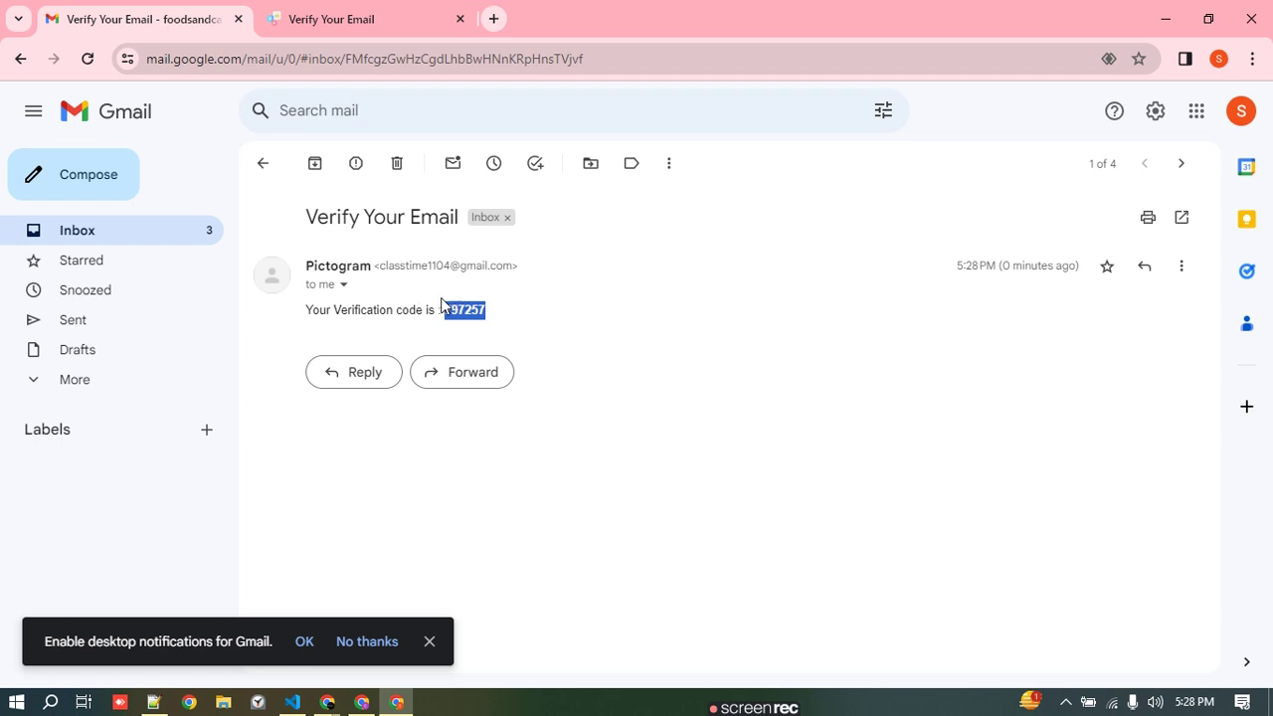
left_click(393, 10)
left_click(556, 390)
key("ctrl+v")
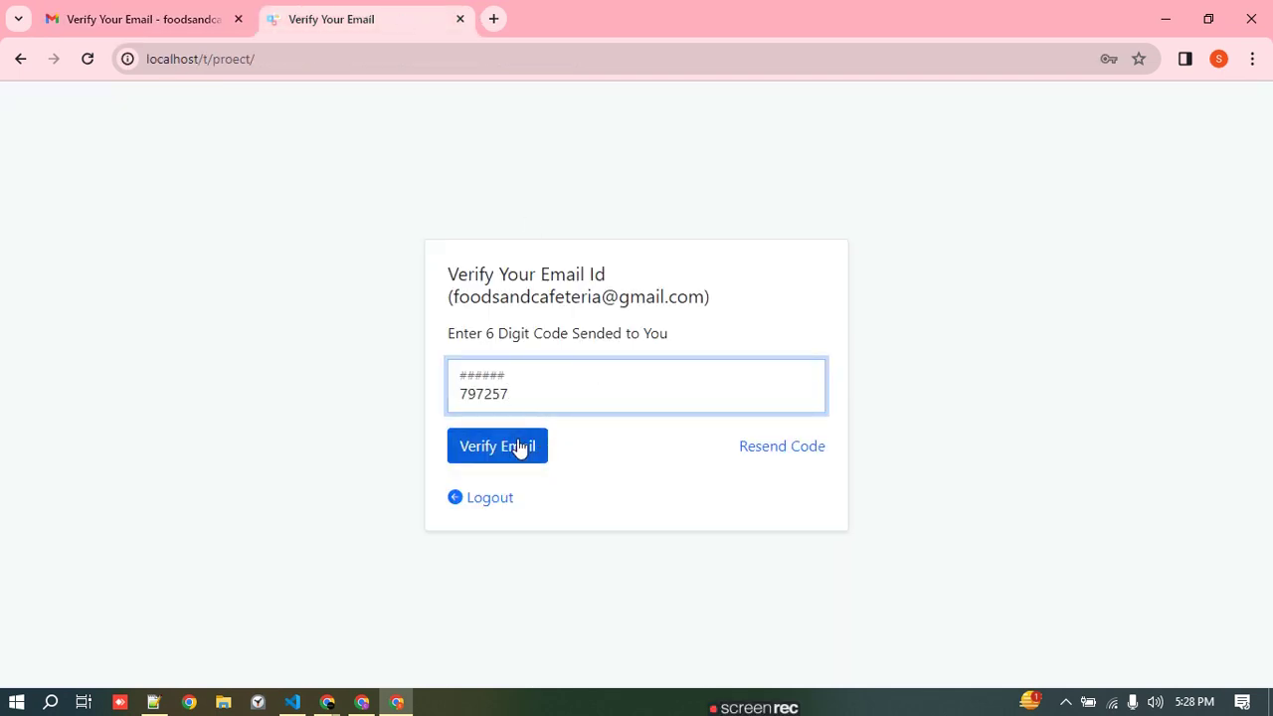
- Submit the verification code, then rearrange the Chrome windows to bring carton buz's window forward
left_click(519, 447)
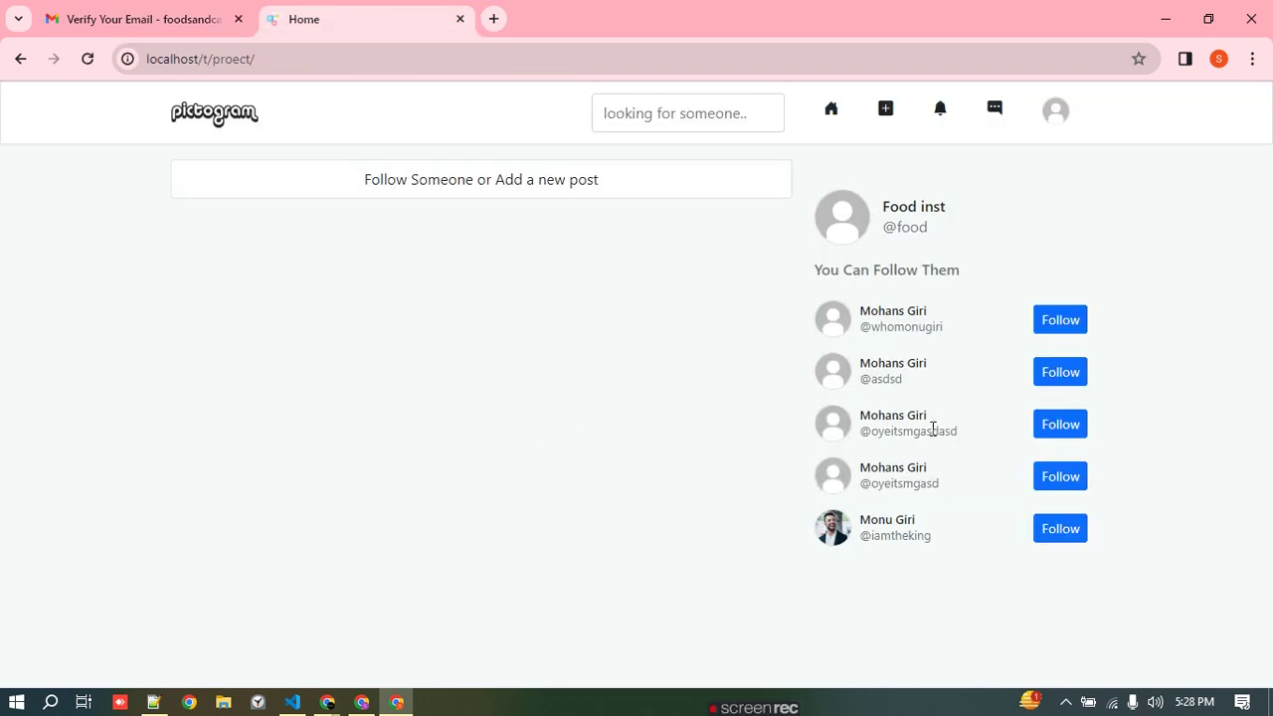
left_click_drag(750, 8, 1271, 541)
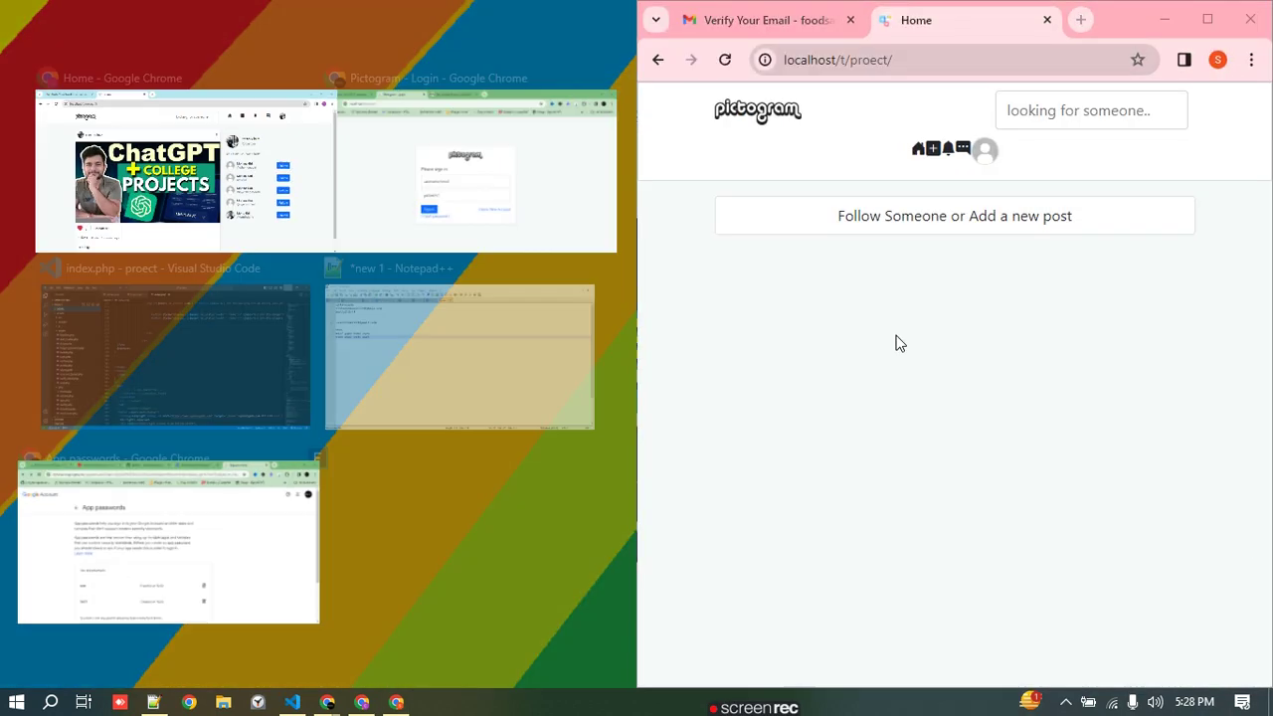
left_click(134, 194)
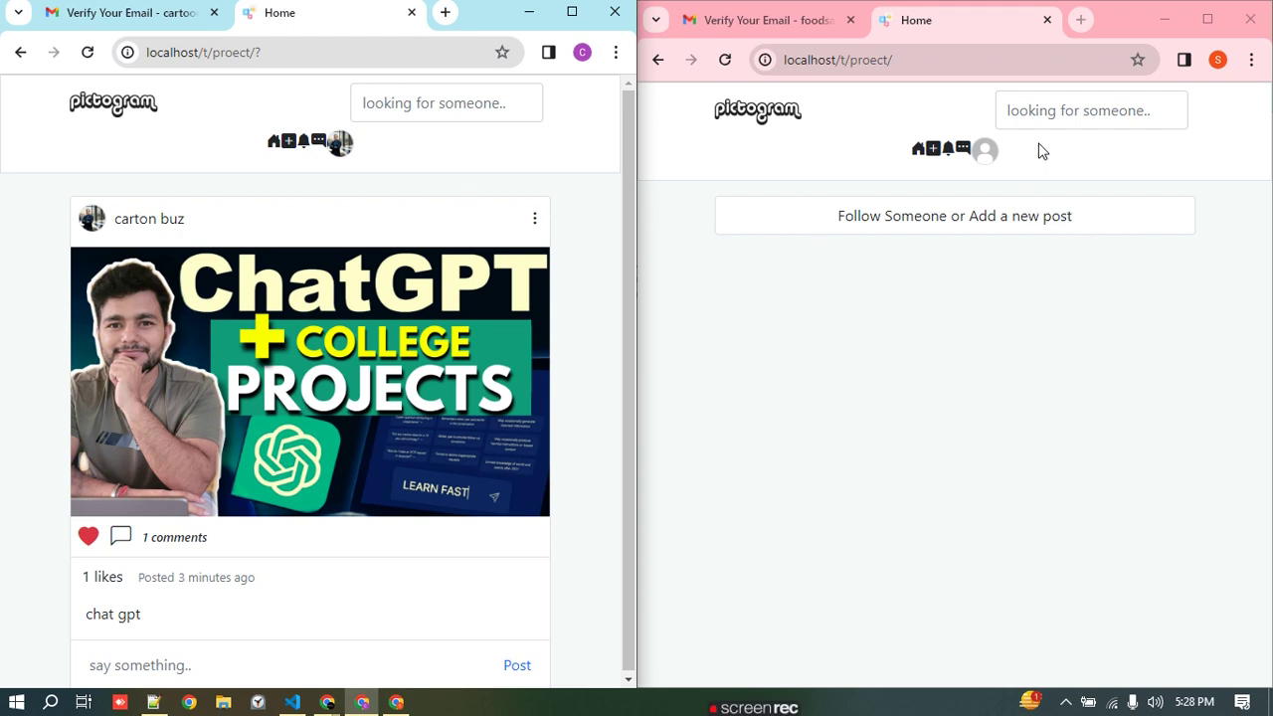
left_click_drag(1110, 27, 1271, 159)
left_click(1158, 25)
left_click(1198, 31)
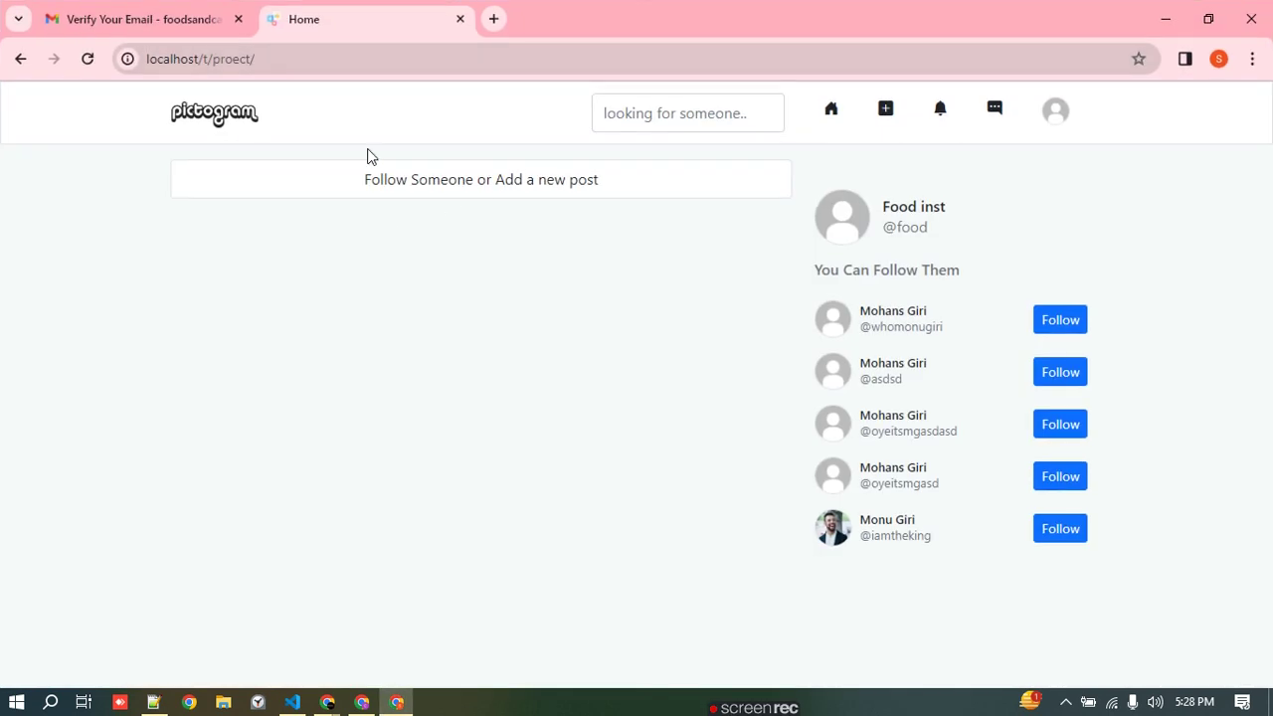
left_click(362, 702)
- Search 'foo', follow Food inst, then reload the Food inst window to see its notification
left_click(577, 20)
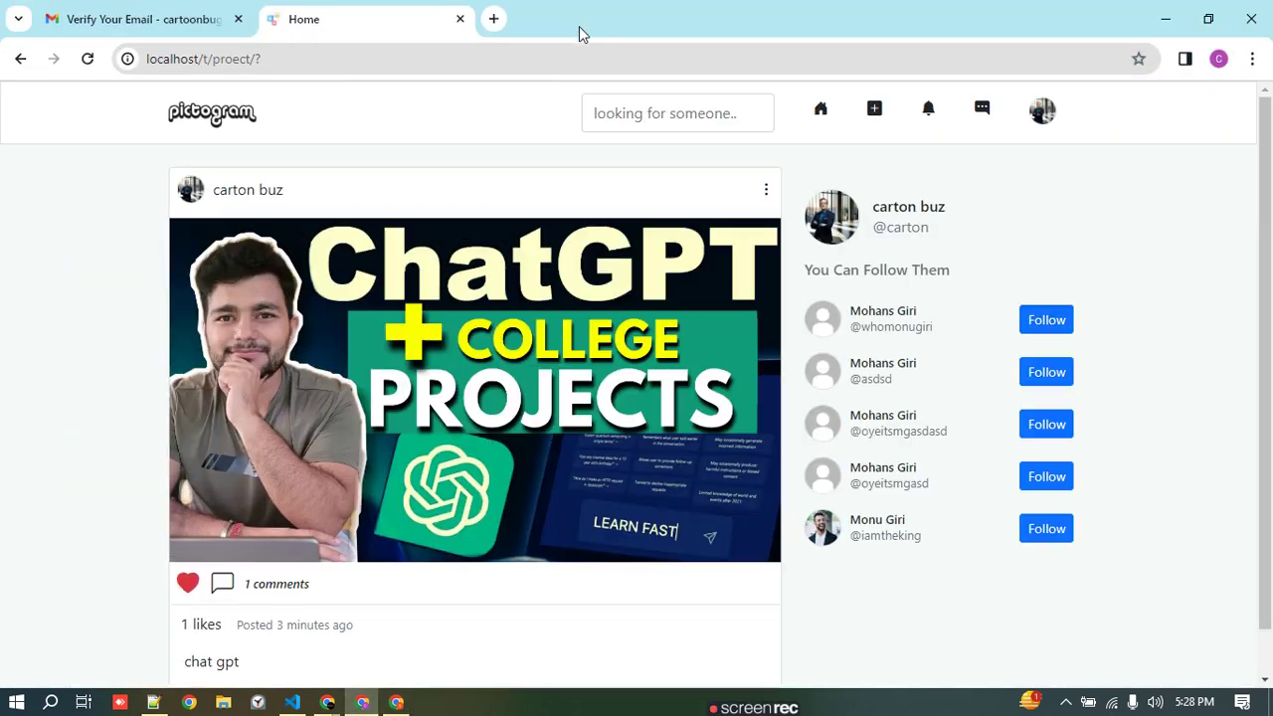
left_click(676, 110)
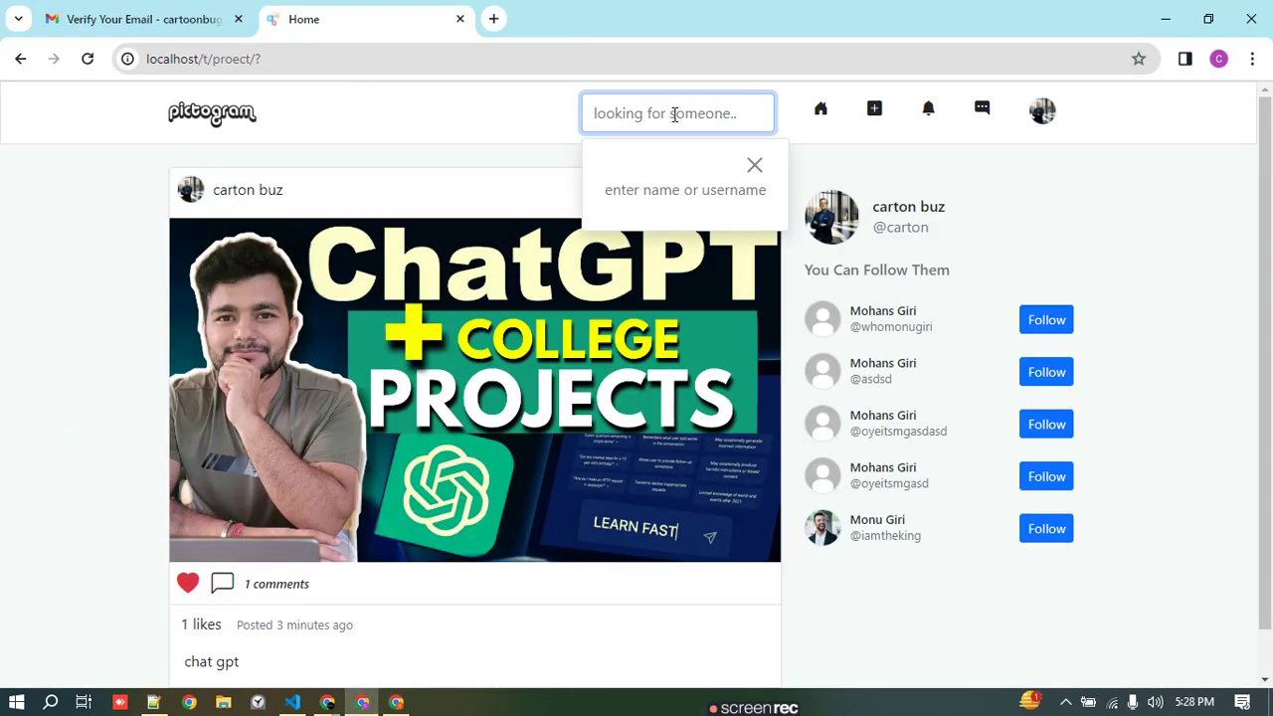
type("foo")
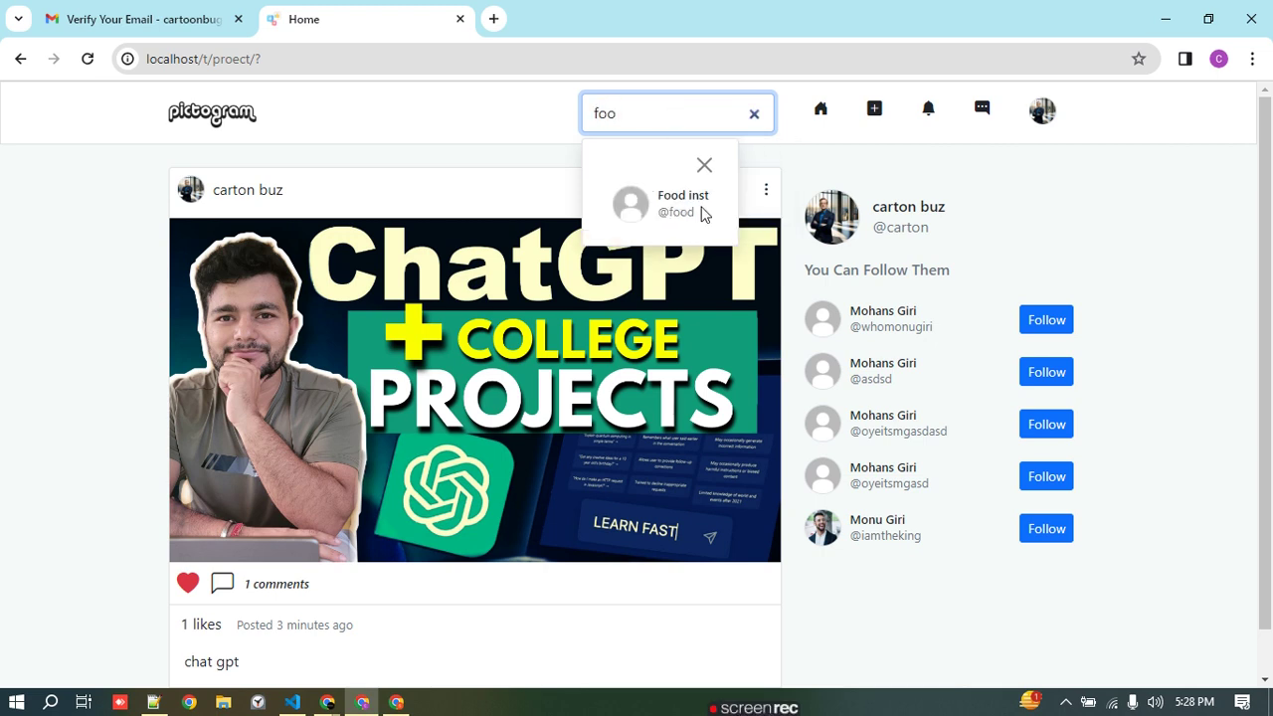
left_click(651, 202)
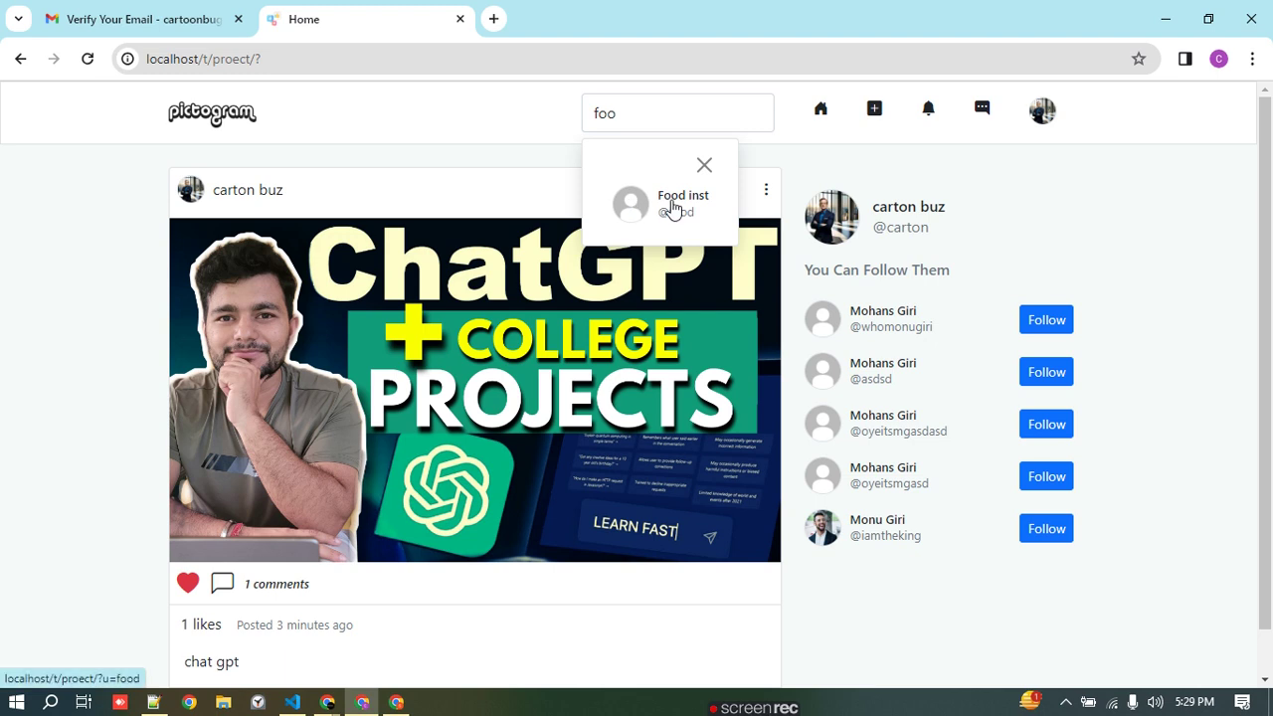
left_click(636, 204)
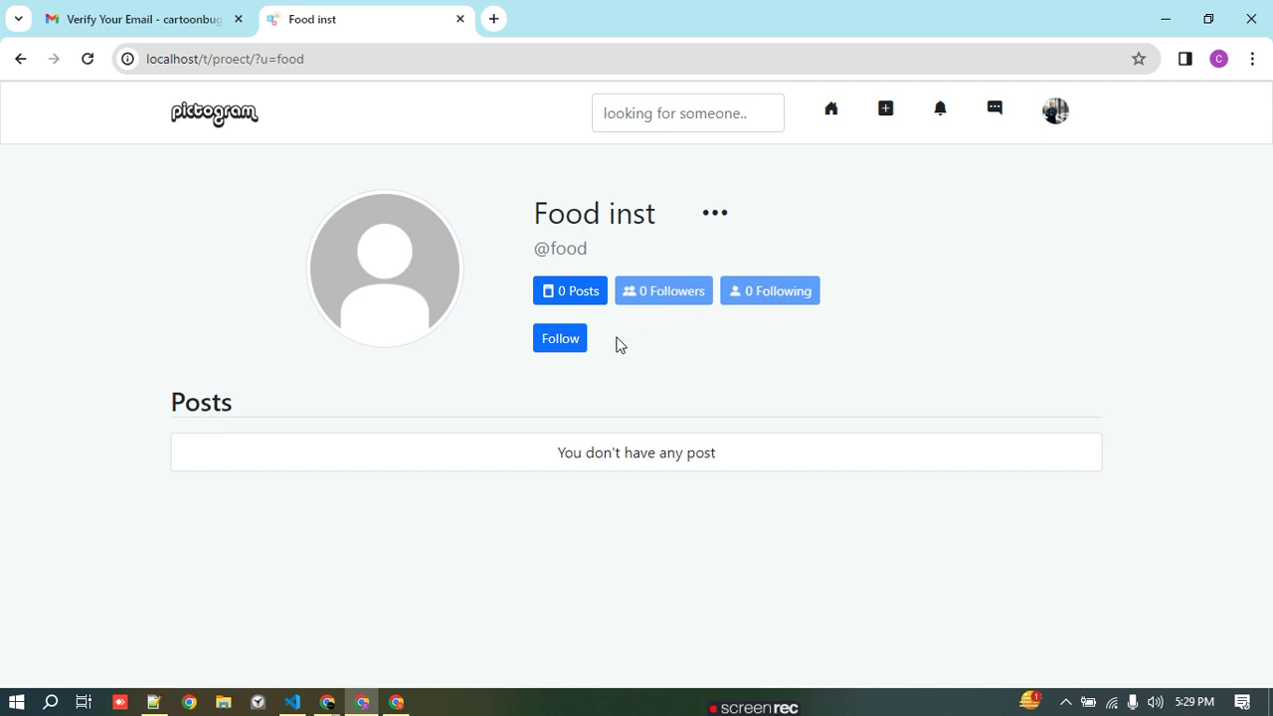
left_click(560, 338)
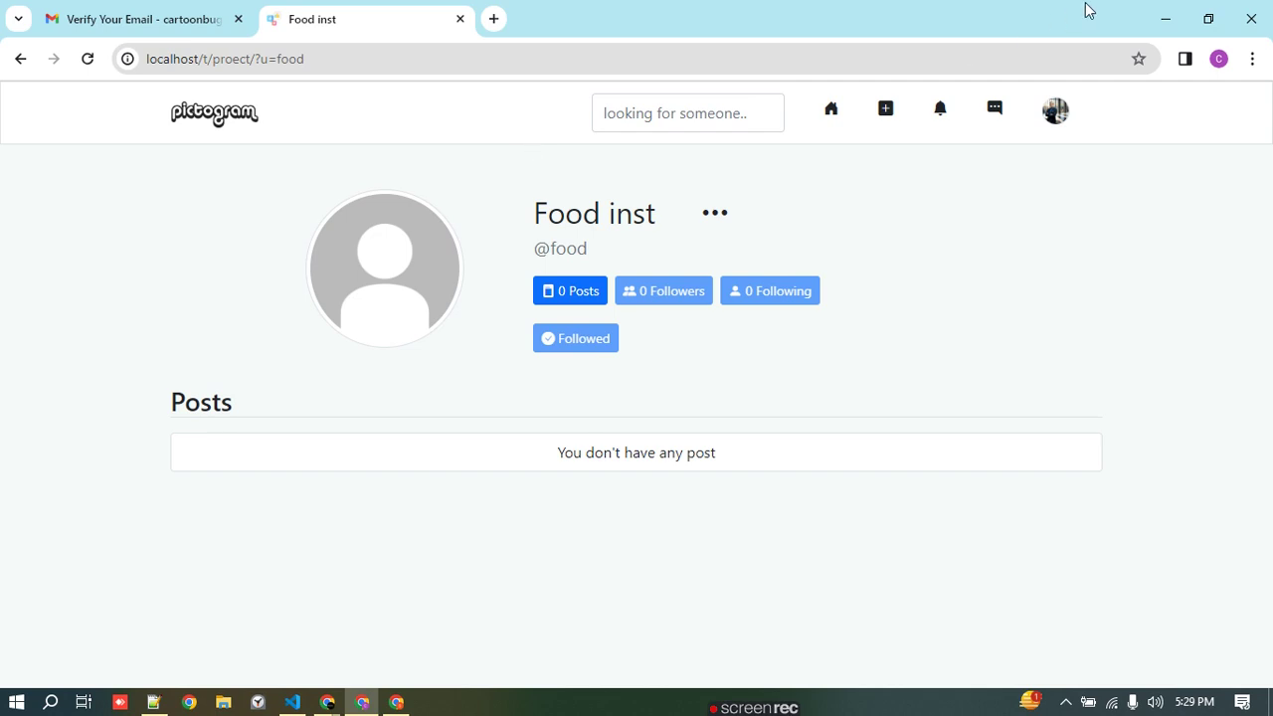
left_click(1171, 14)
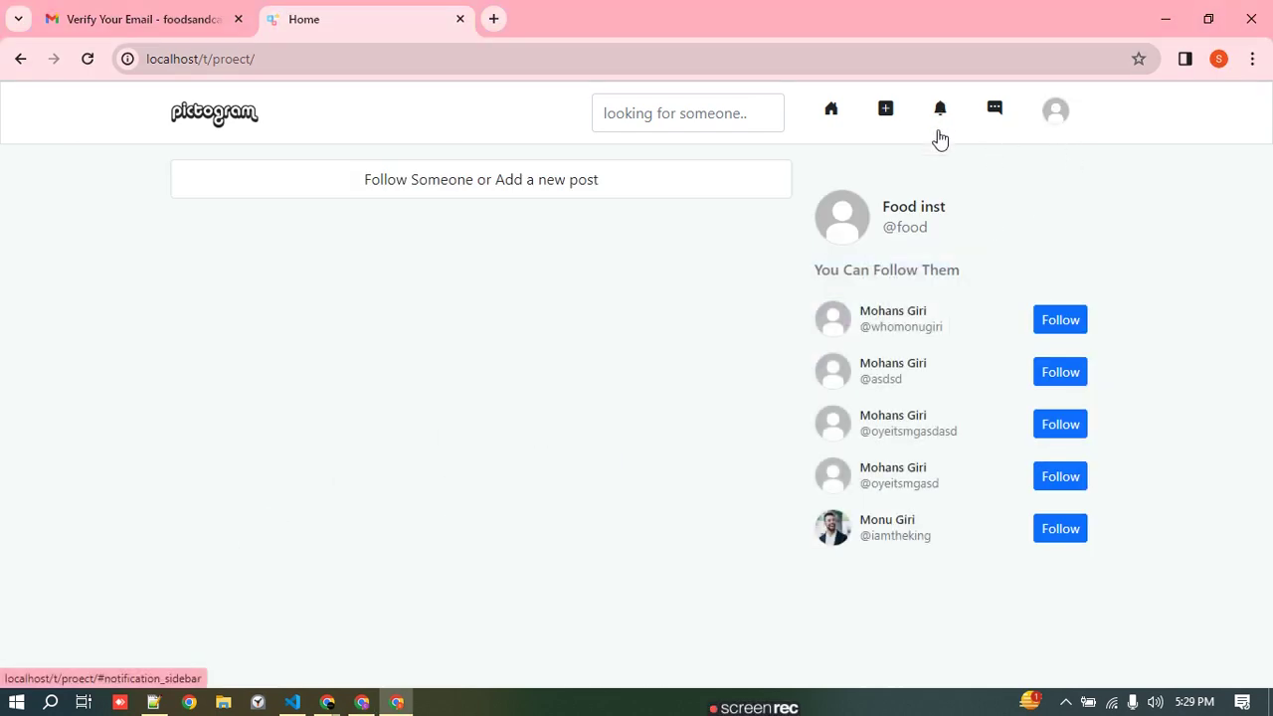
left_click(89, 61)
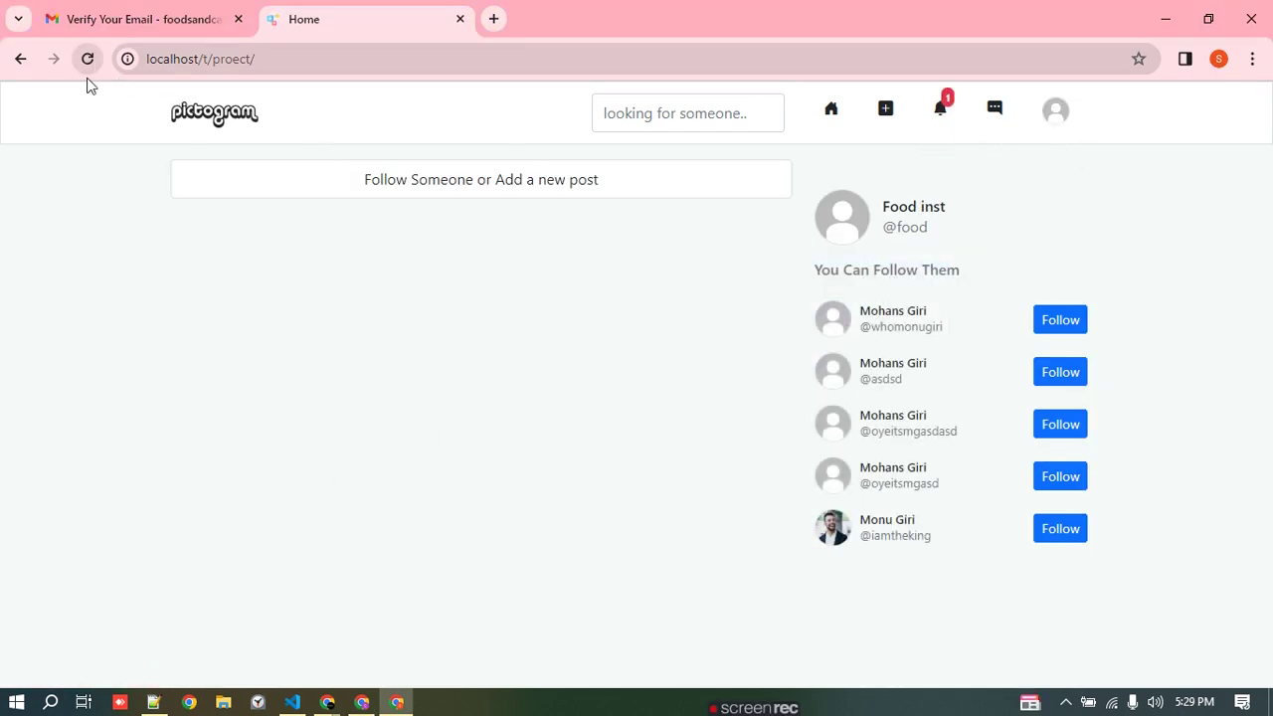
- Follow carton buz back from Food inst's notification, then switch to the Pictogram login window
left_click(945, 116)
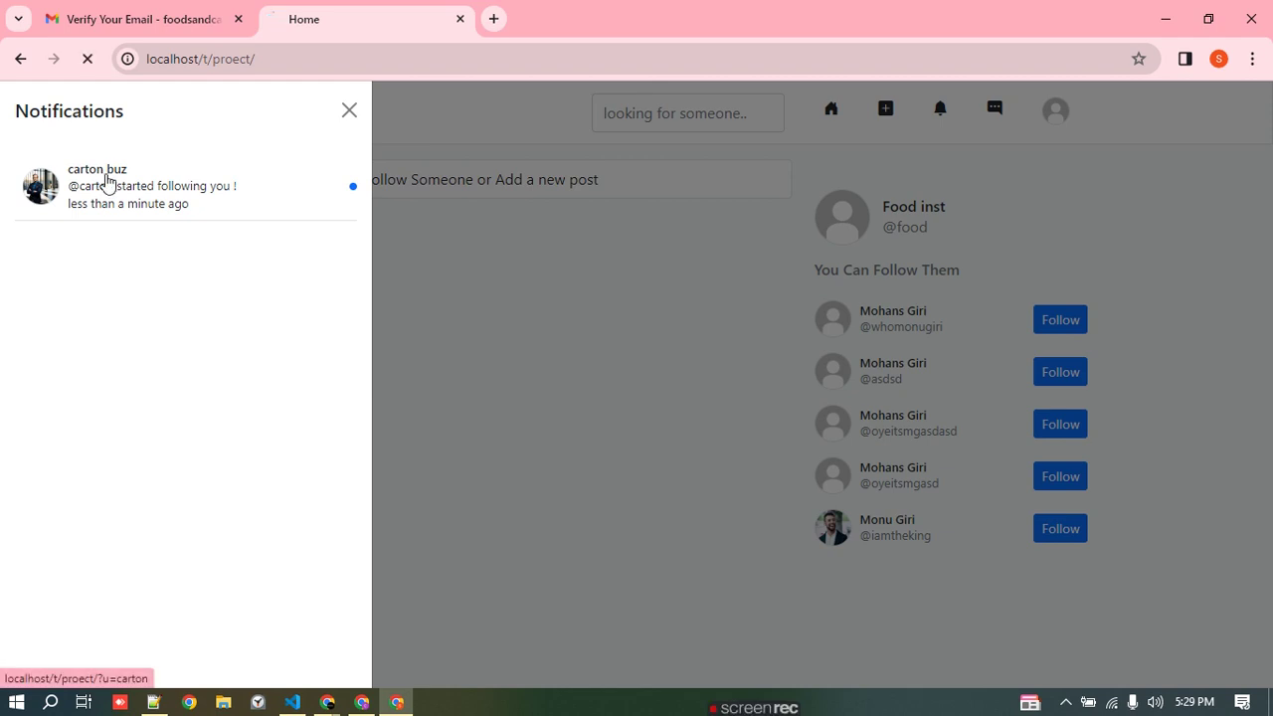
left_click(108, 183)
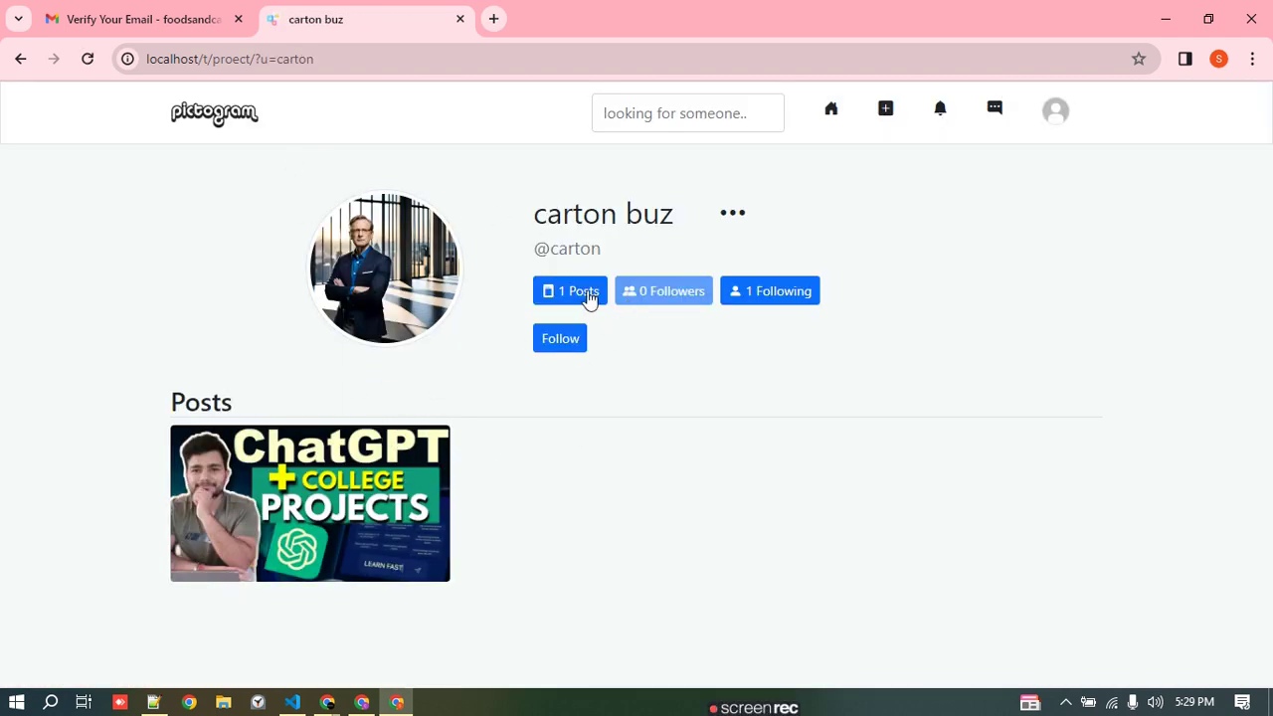
left_click(563, 340)
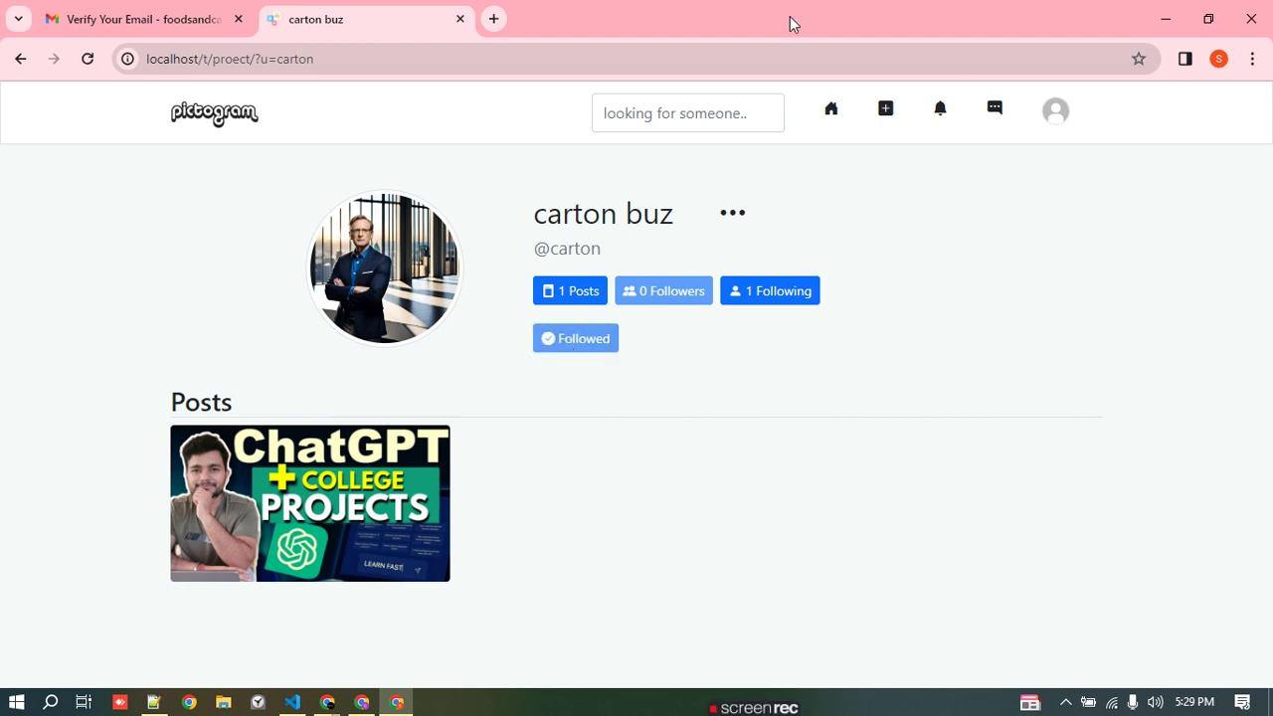
left_click(1159, 8)
left_click(604, 12)
left_click(423, 10)
- Reload the Food inst profile in the first window and check the notifications and messages lists
left_click(362, 702)
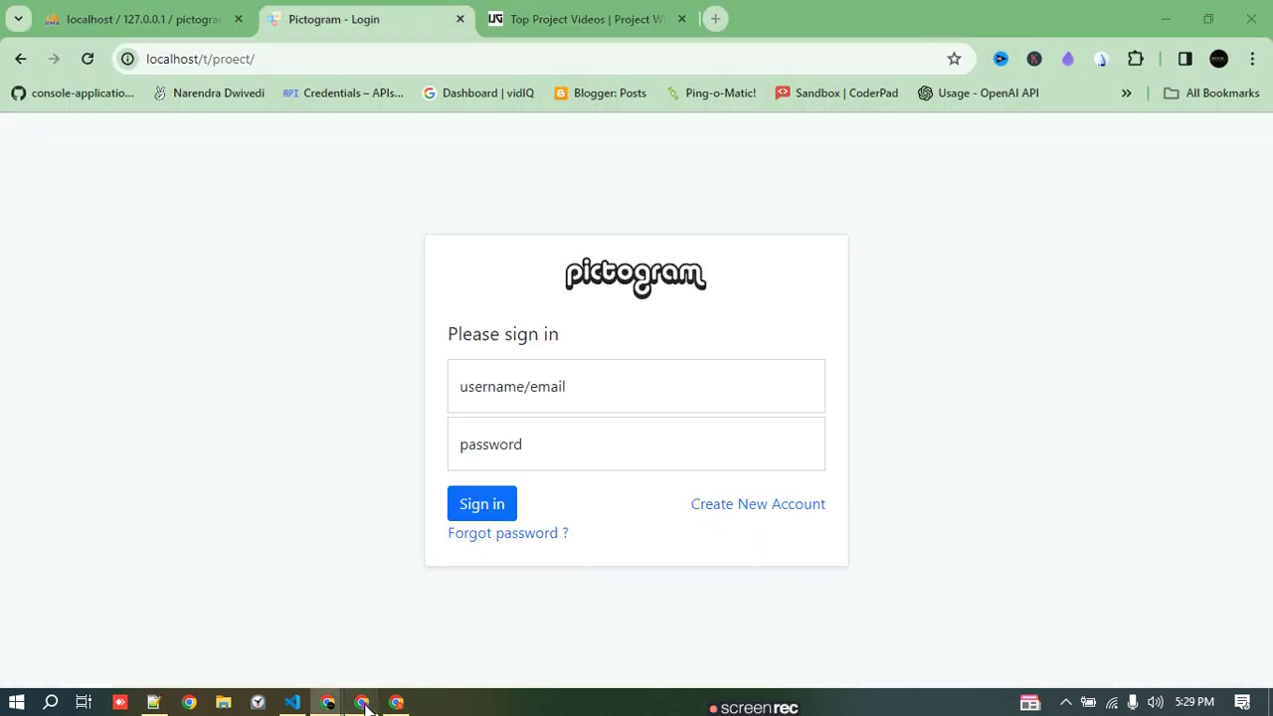
left_click(84, 62)
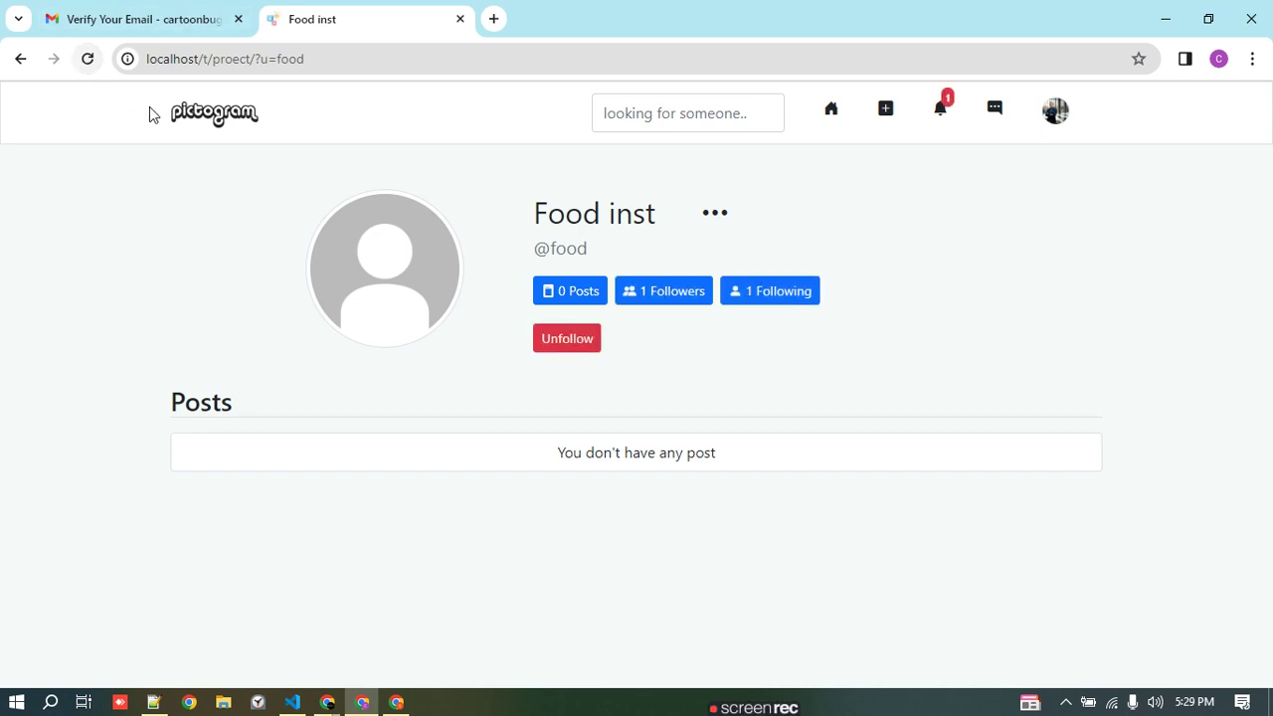
left_click(941, 112)
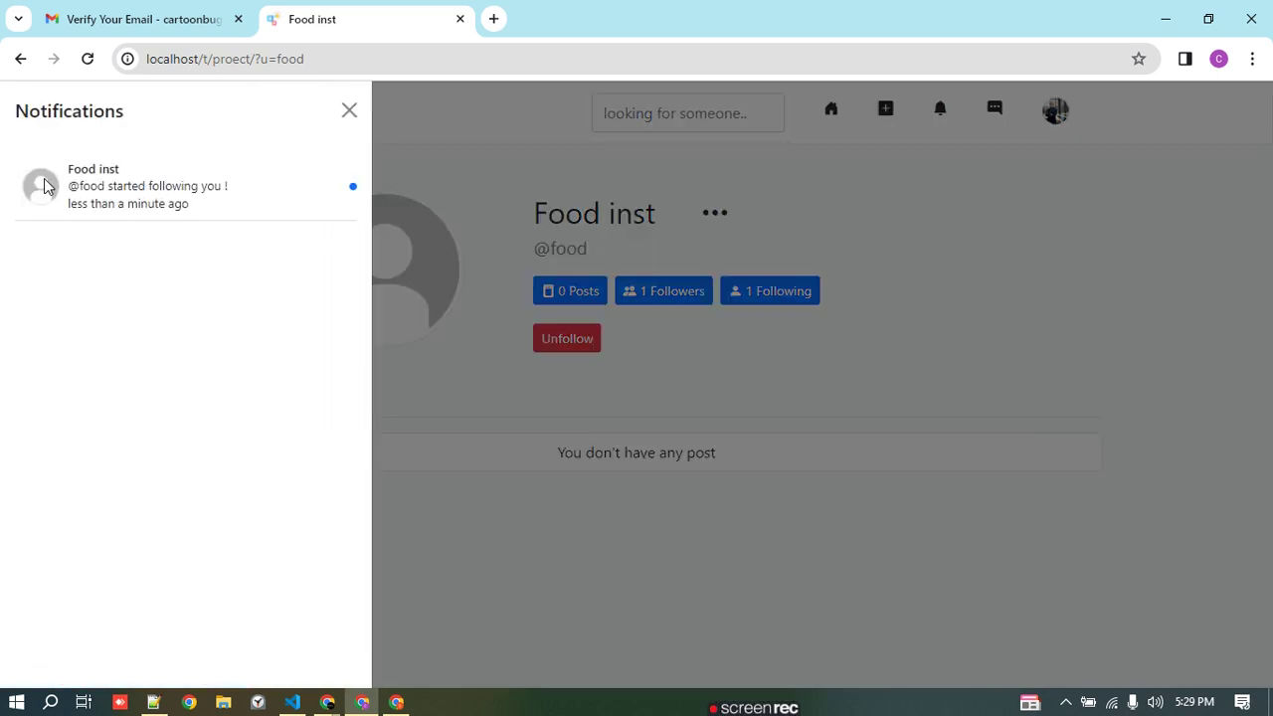
left_click(348, 110)
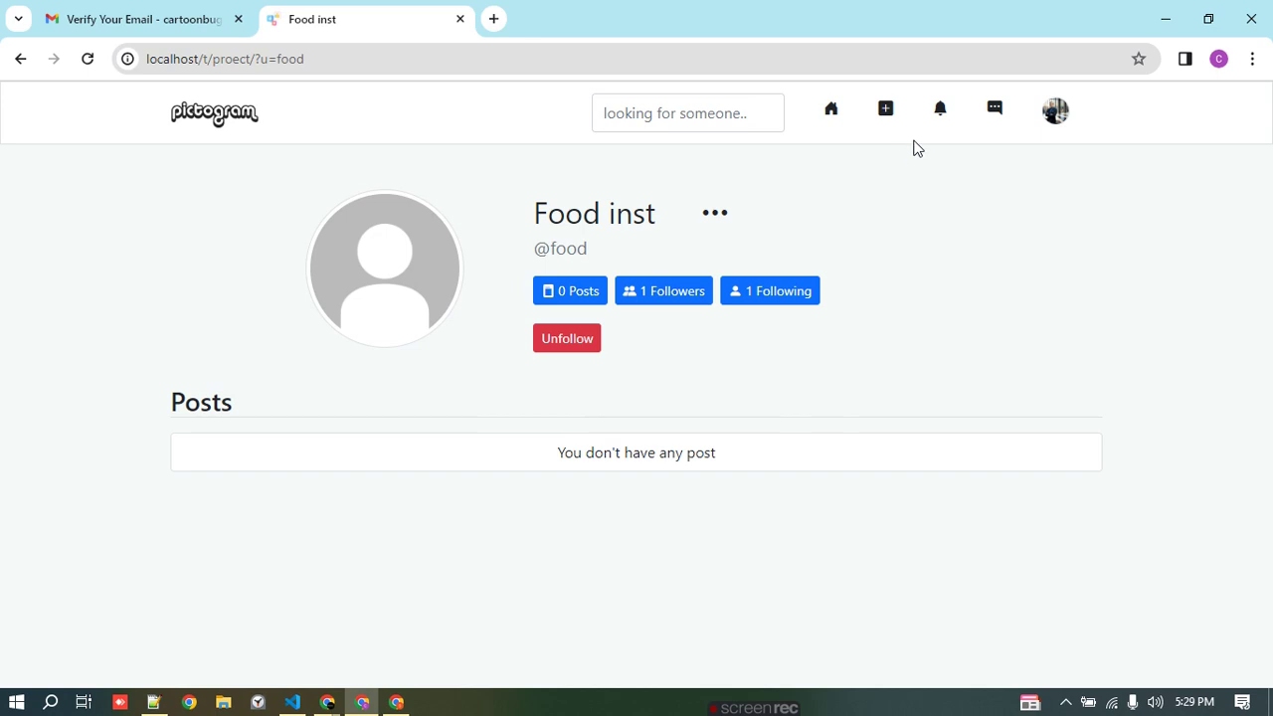
left_click(992, 114)
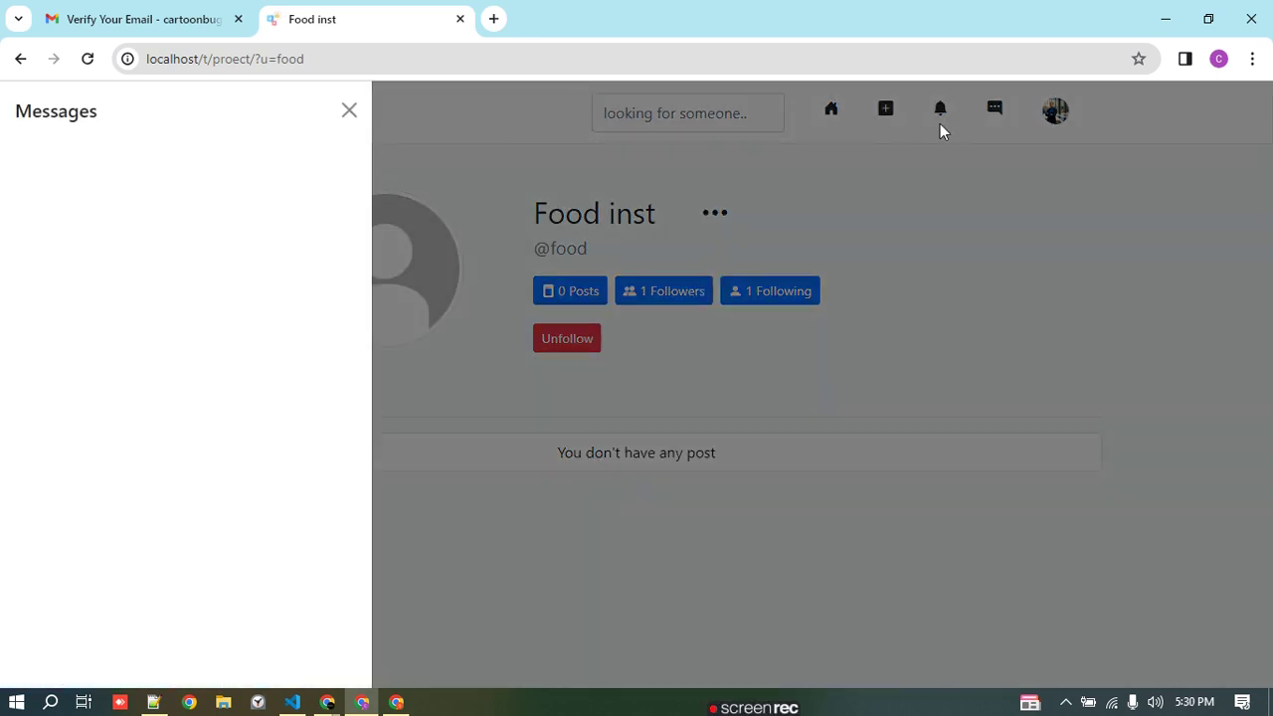
left_click(347, 115)
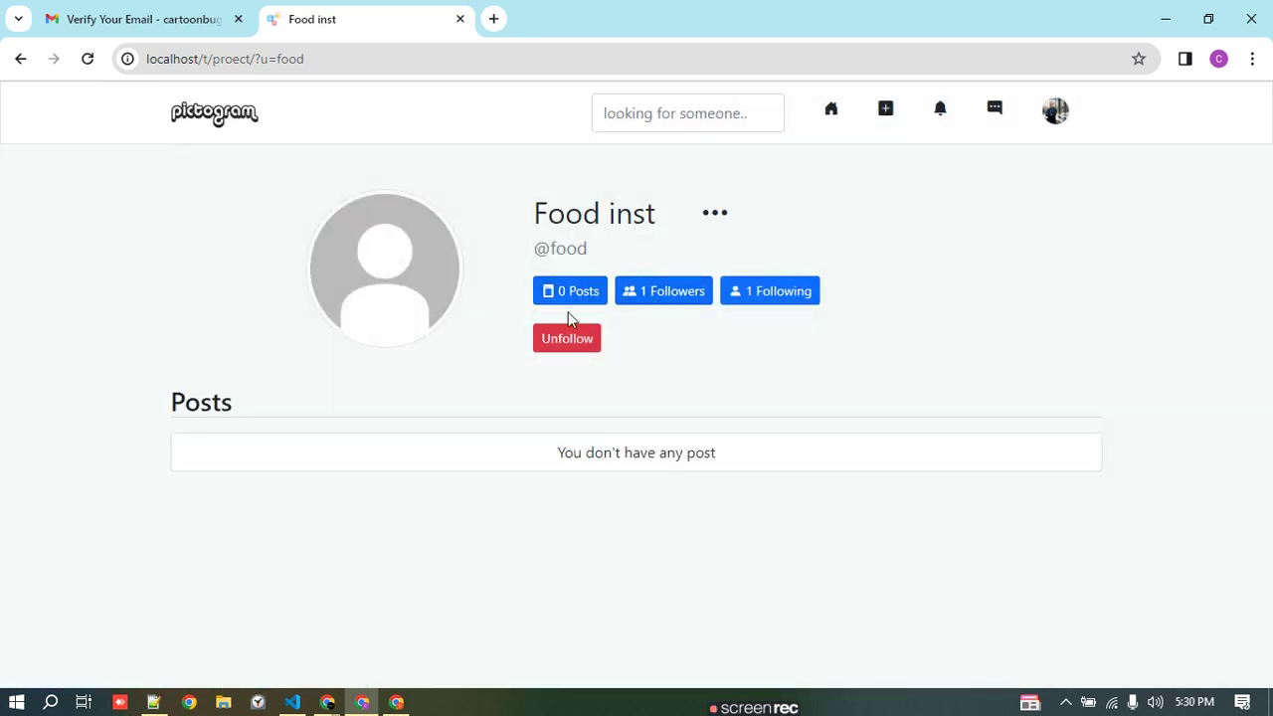
left_click(998, 110)
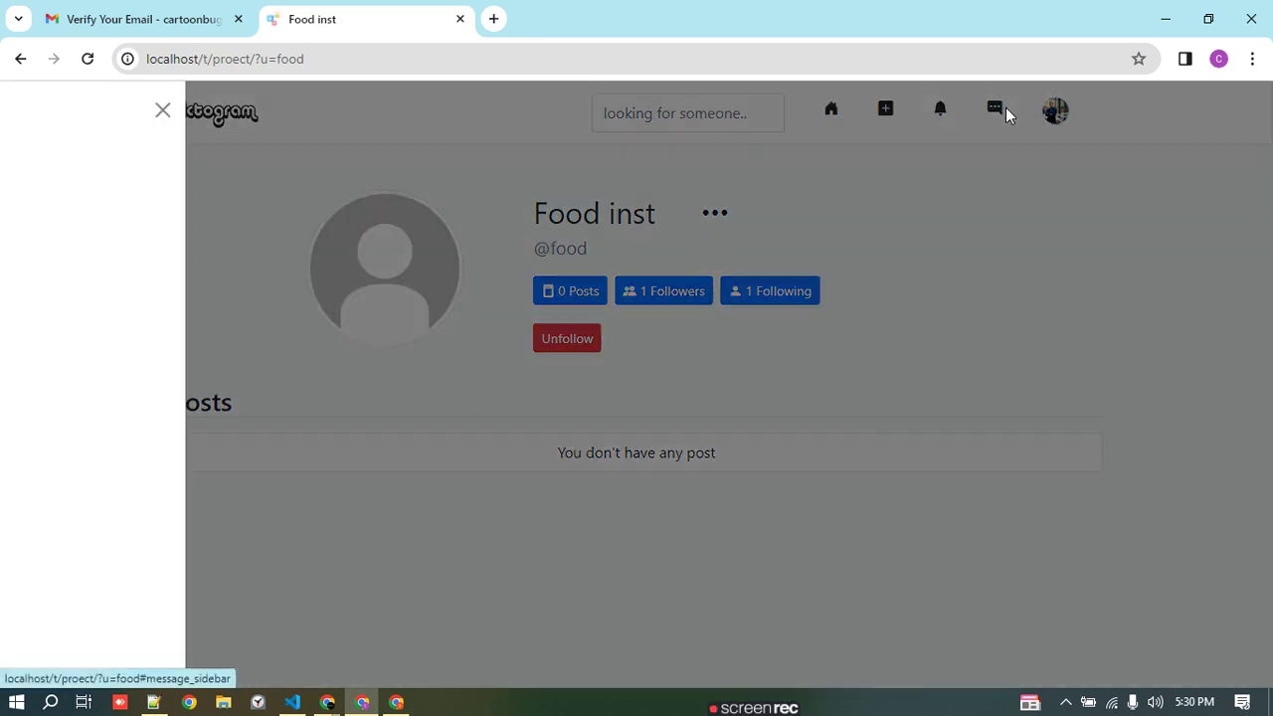
left_click(347, 110)
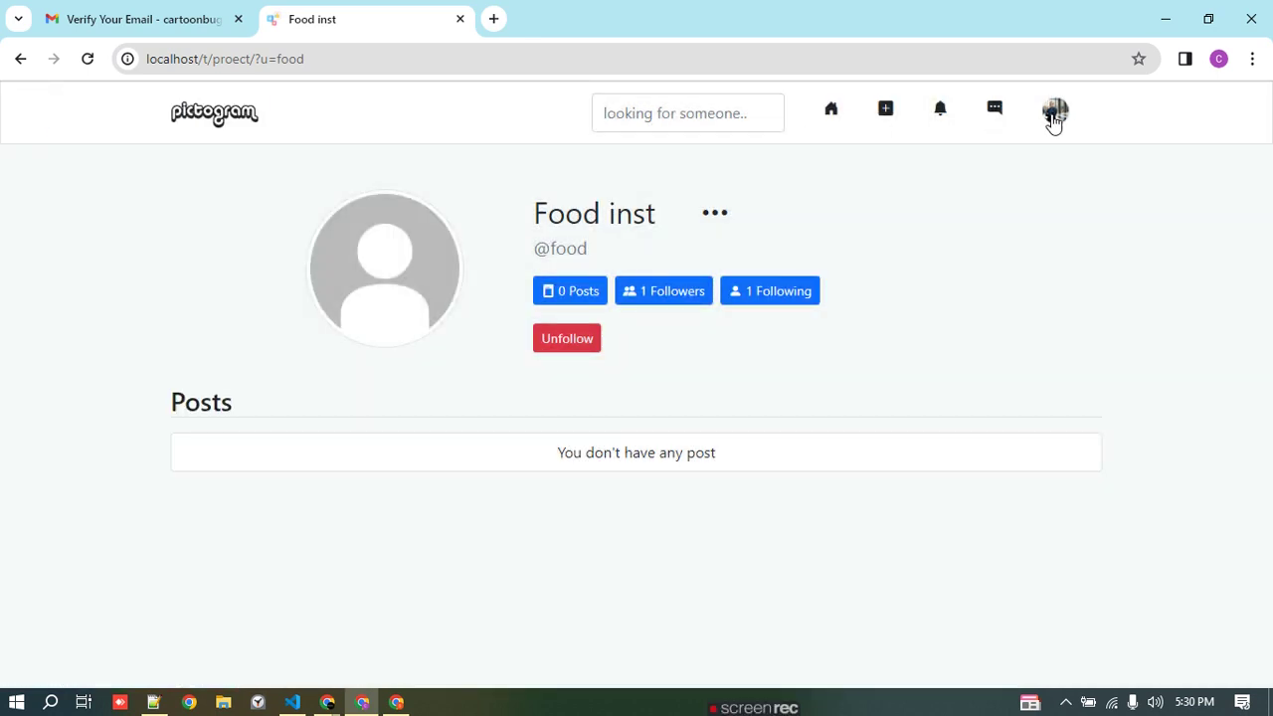
- Open the Food inst follow notification, reload, and open the follower from the Followers list
left_click(1054, 117)
left_click(993, 109)
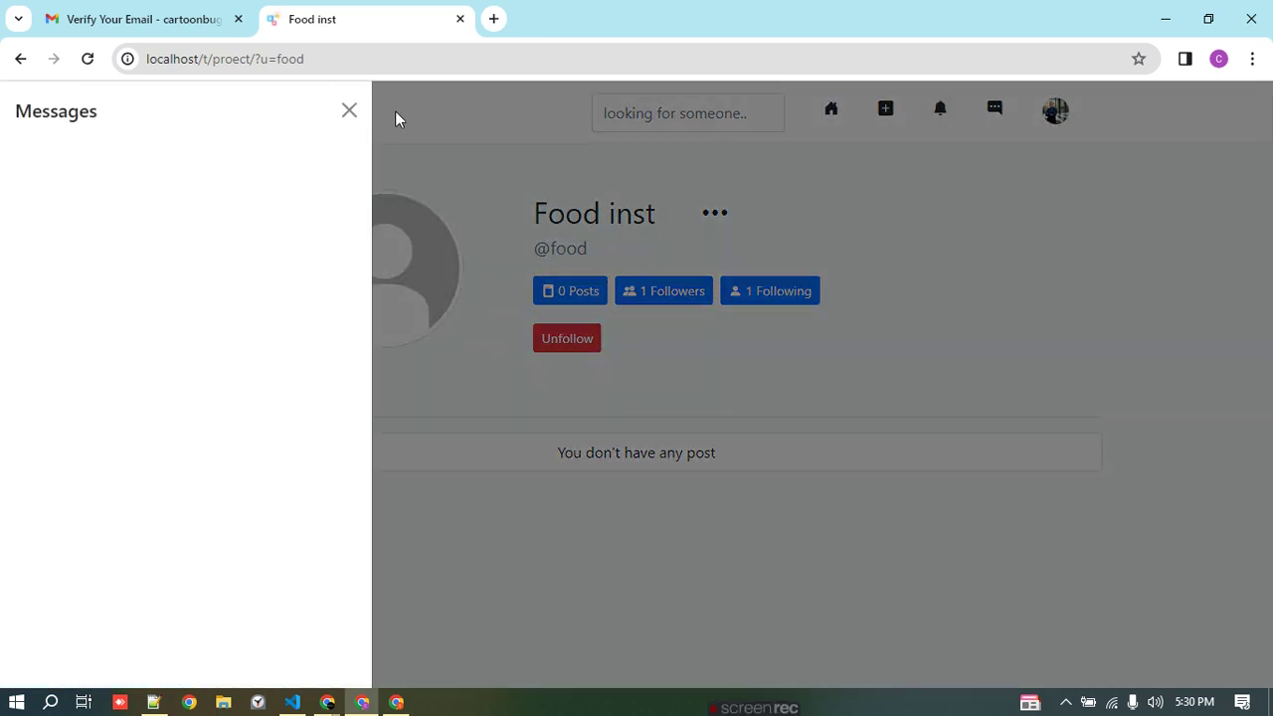
left_click(935, 118)
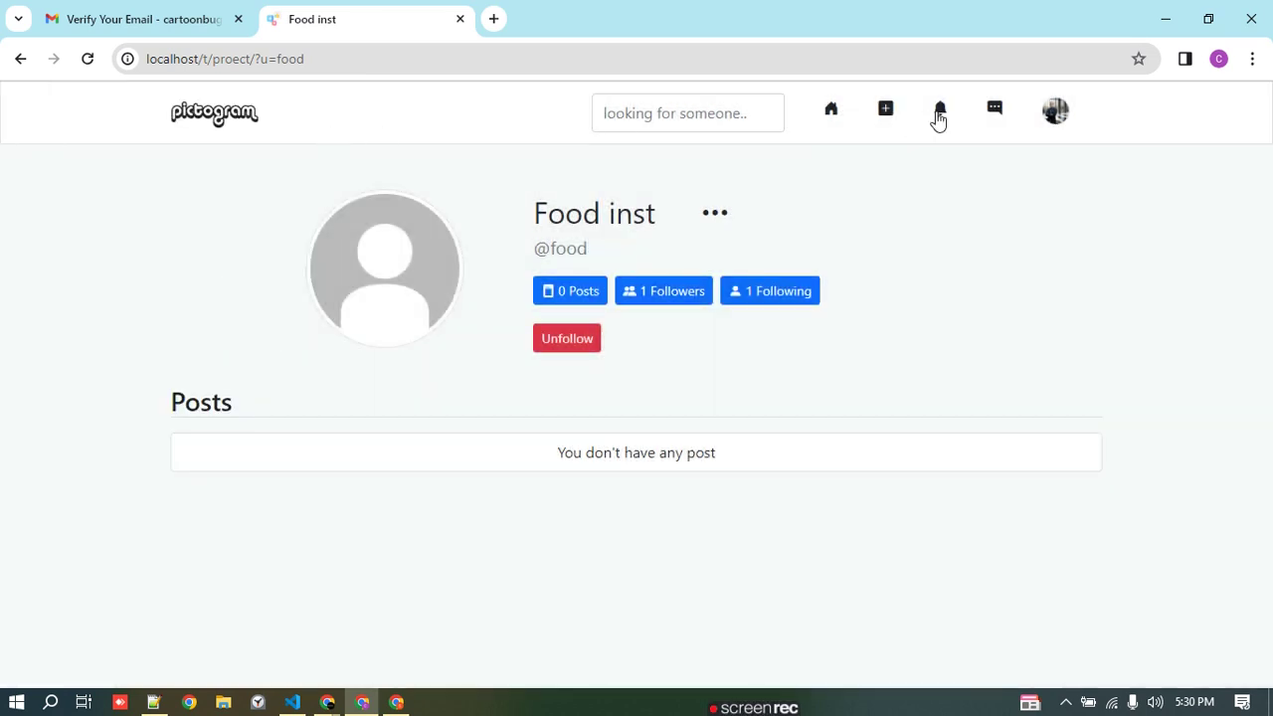
left_click(928, 117)
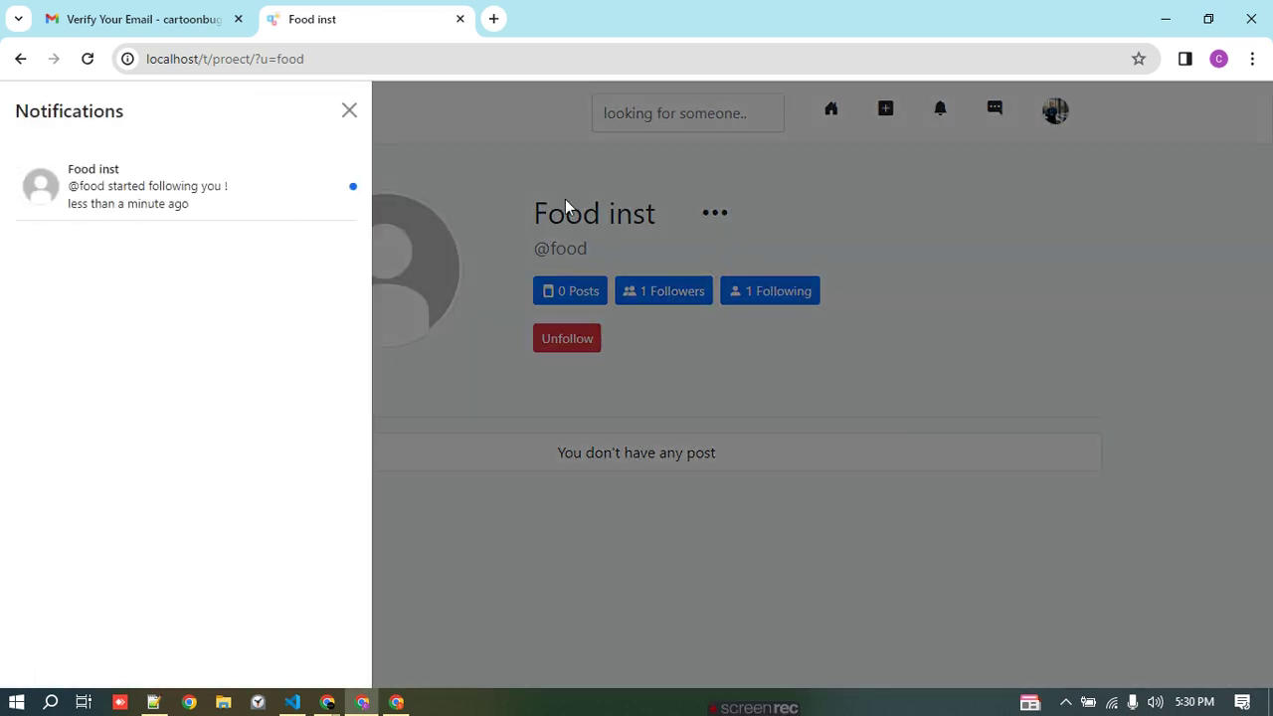
left_click(123, 173)
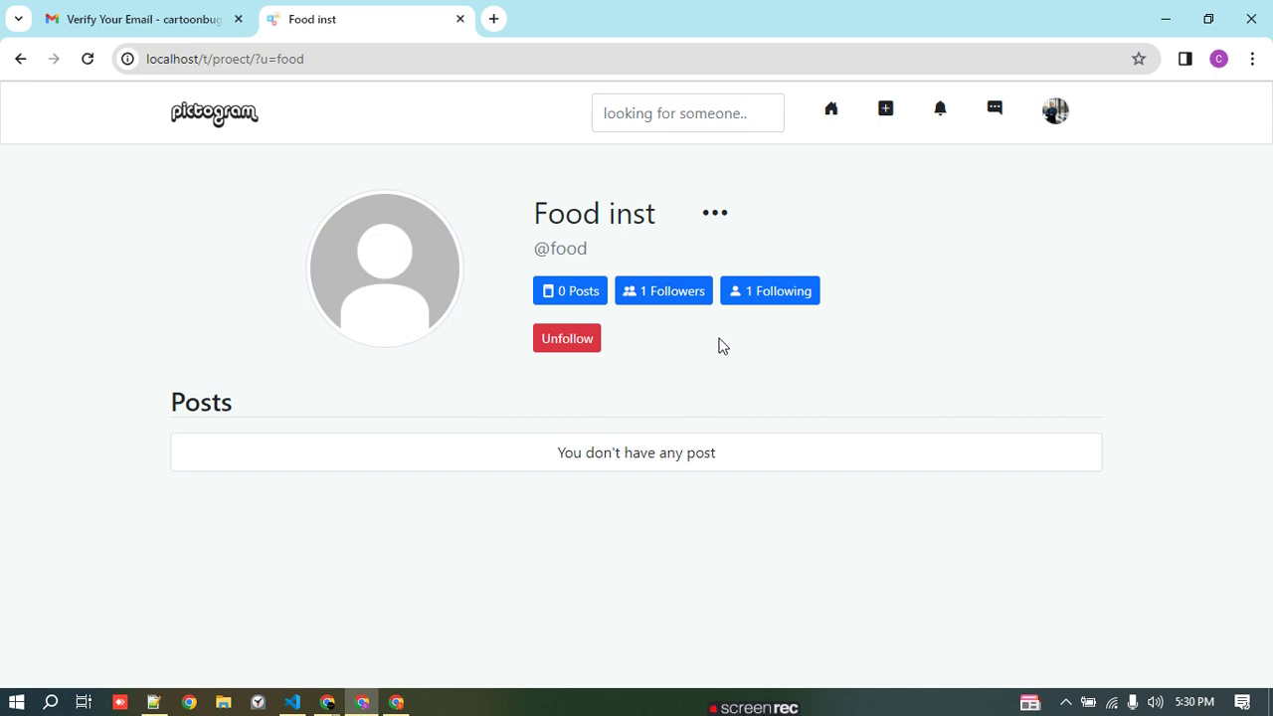
left_click(88, 62)
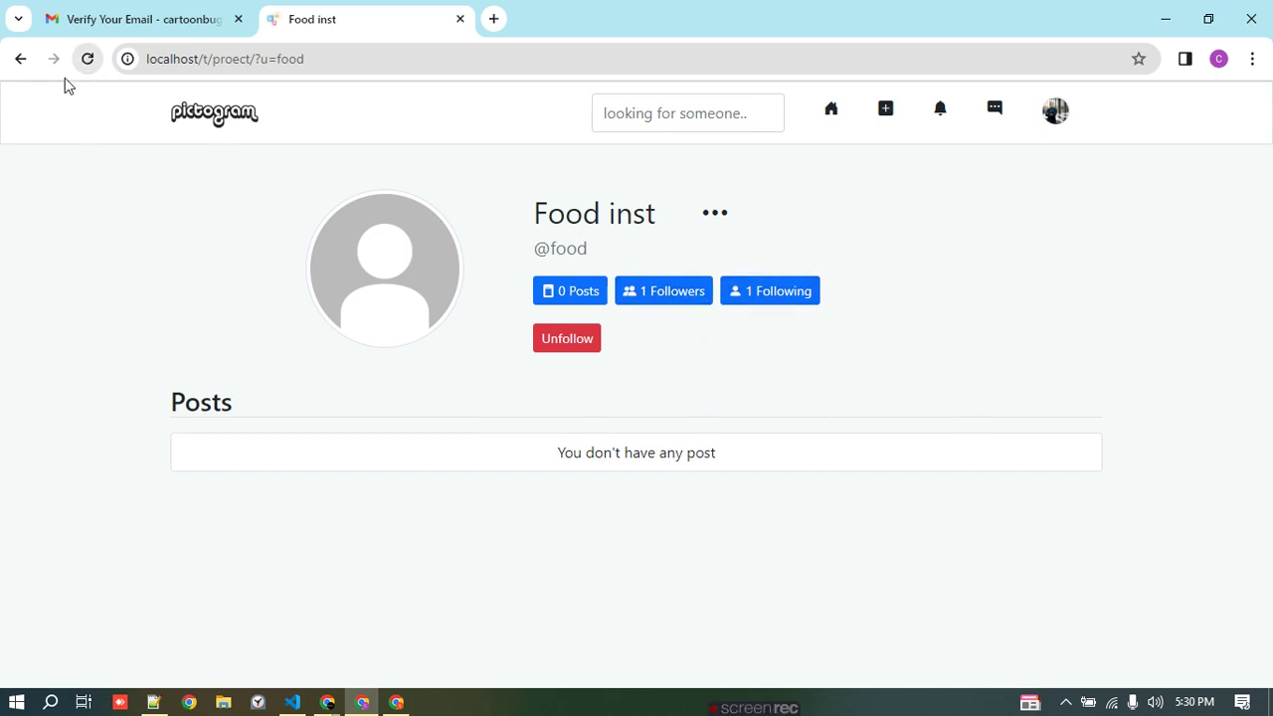
left_click(669, 292)
left_click(507, 415)
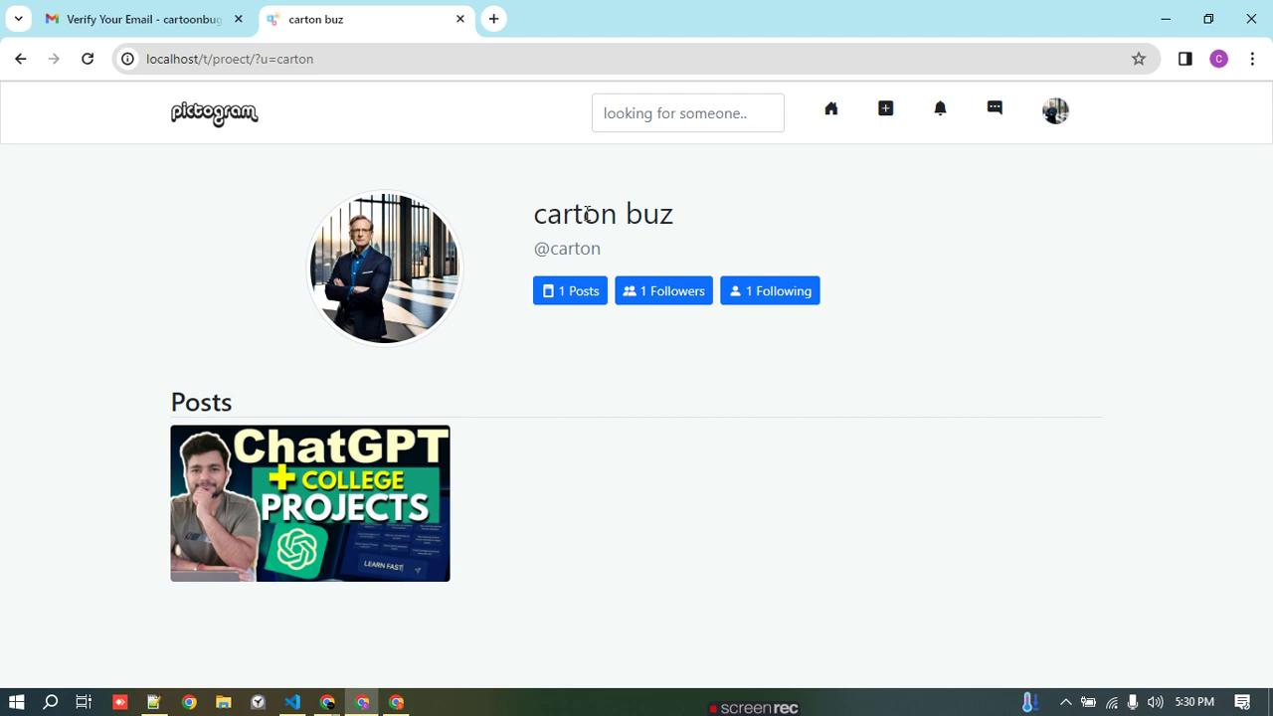
- In Food inst's window, start a new post and browse to the Desktop in the file picker
left_click(388, 701)
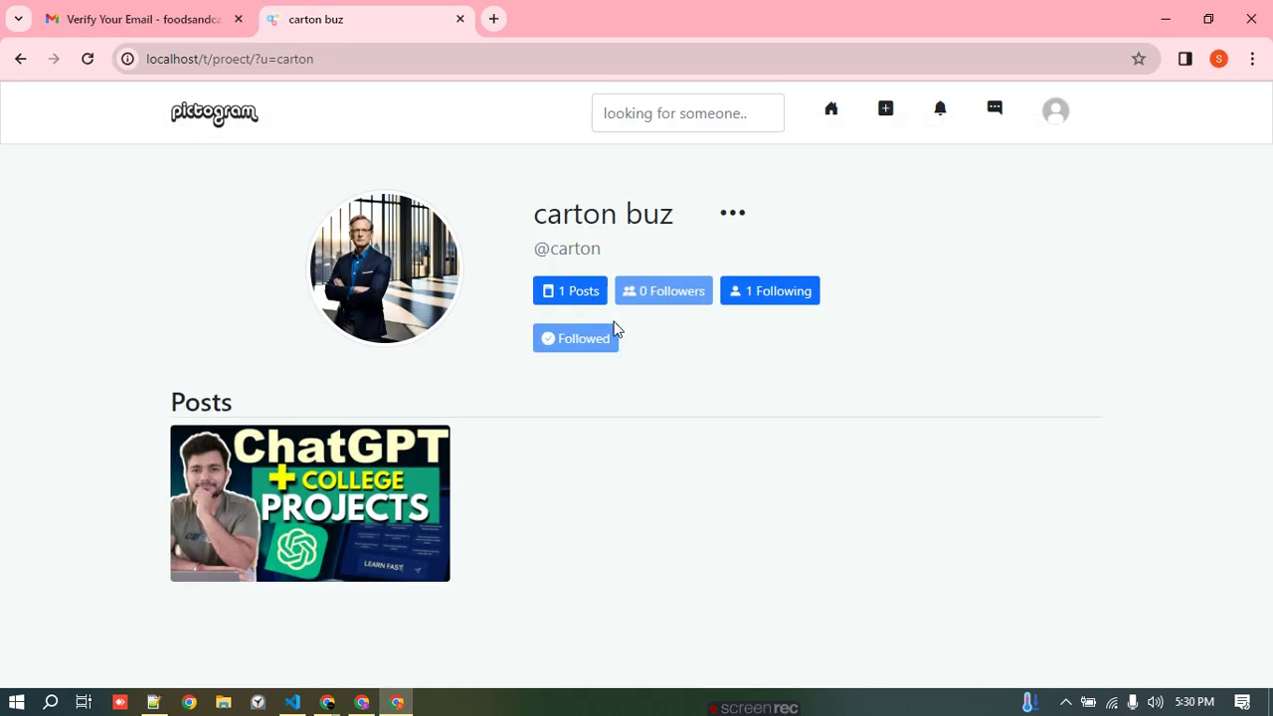
left_click(886, 111)
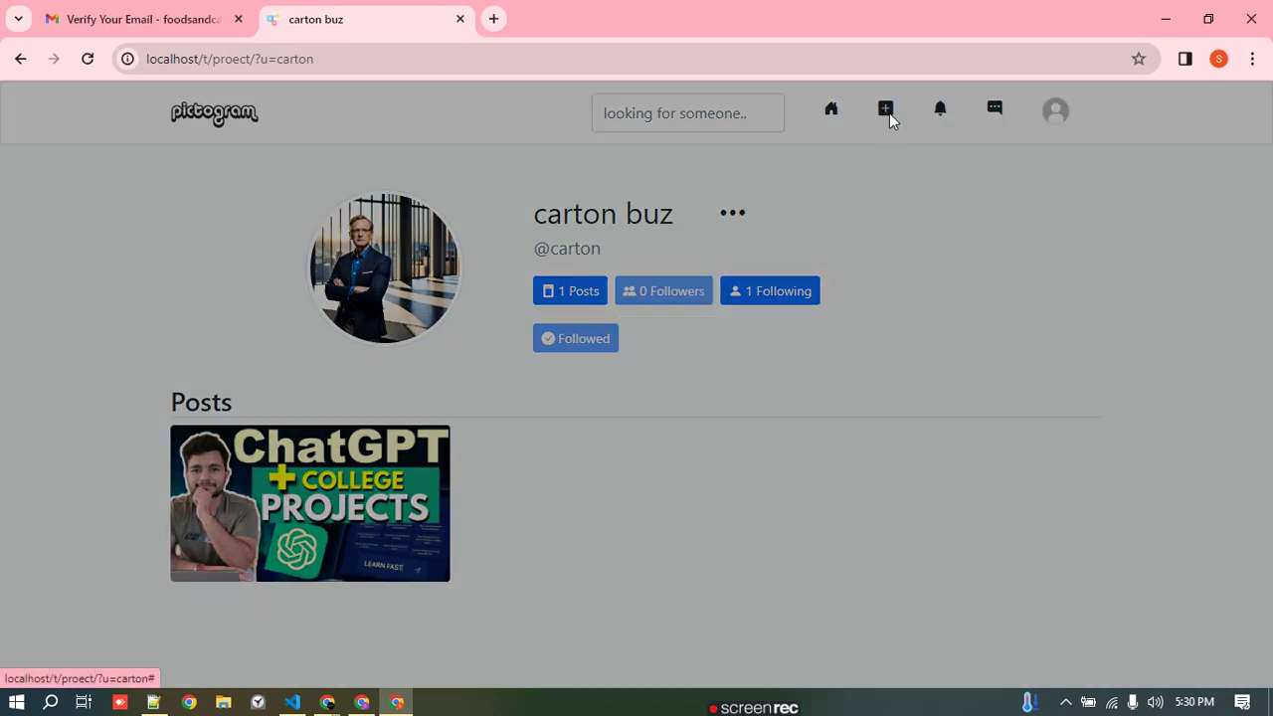
left_click(473, 370)
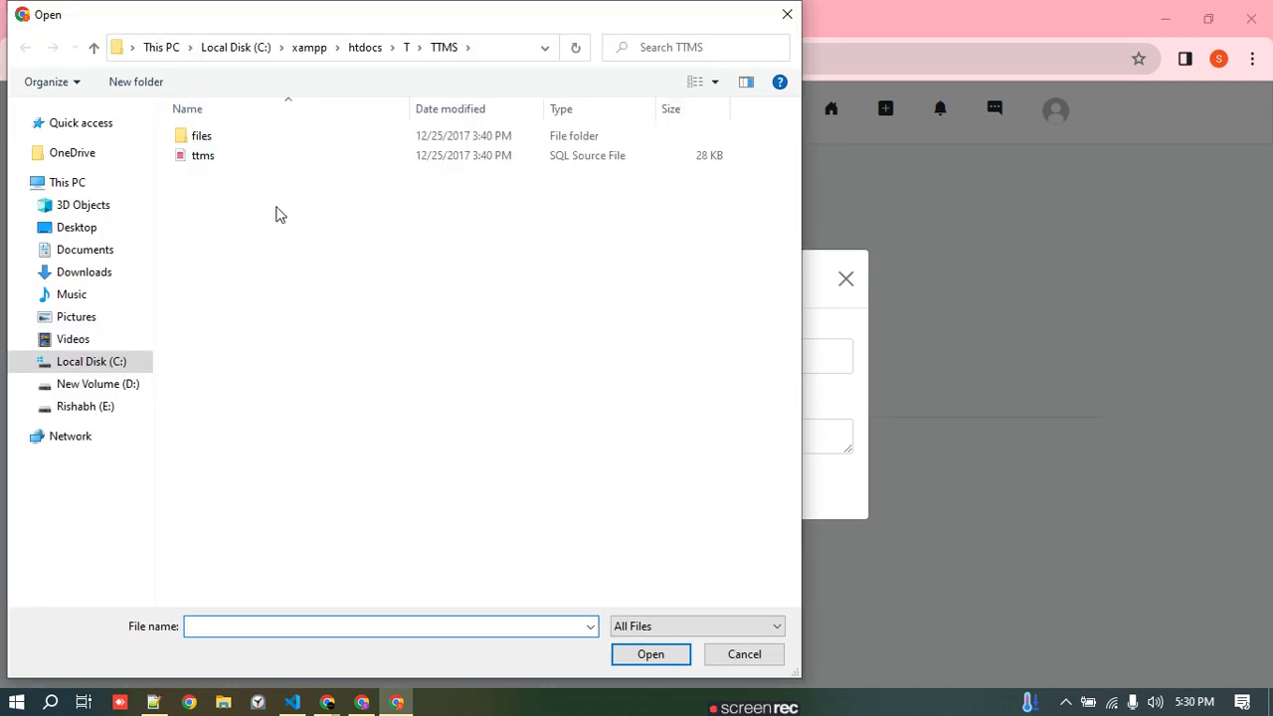
left_click(96, 228)
scroll(438, 388, "down", 1)
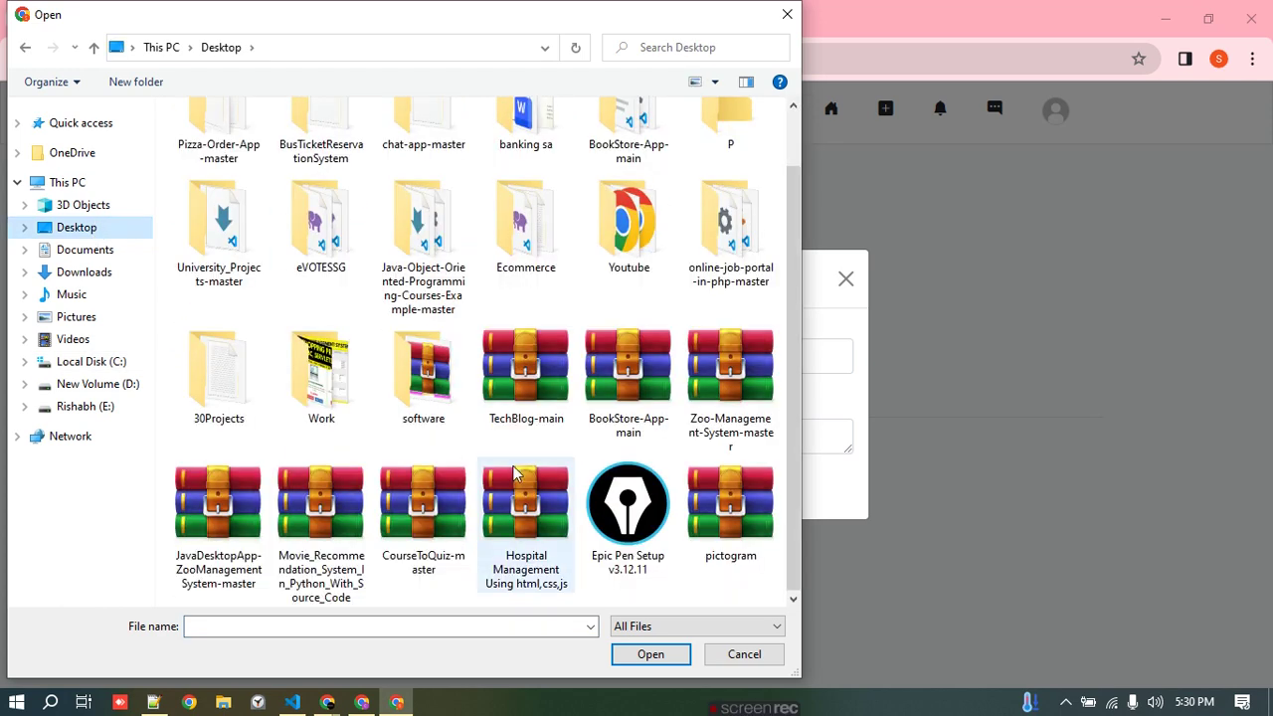
scroll(514, 475, "up", 1)
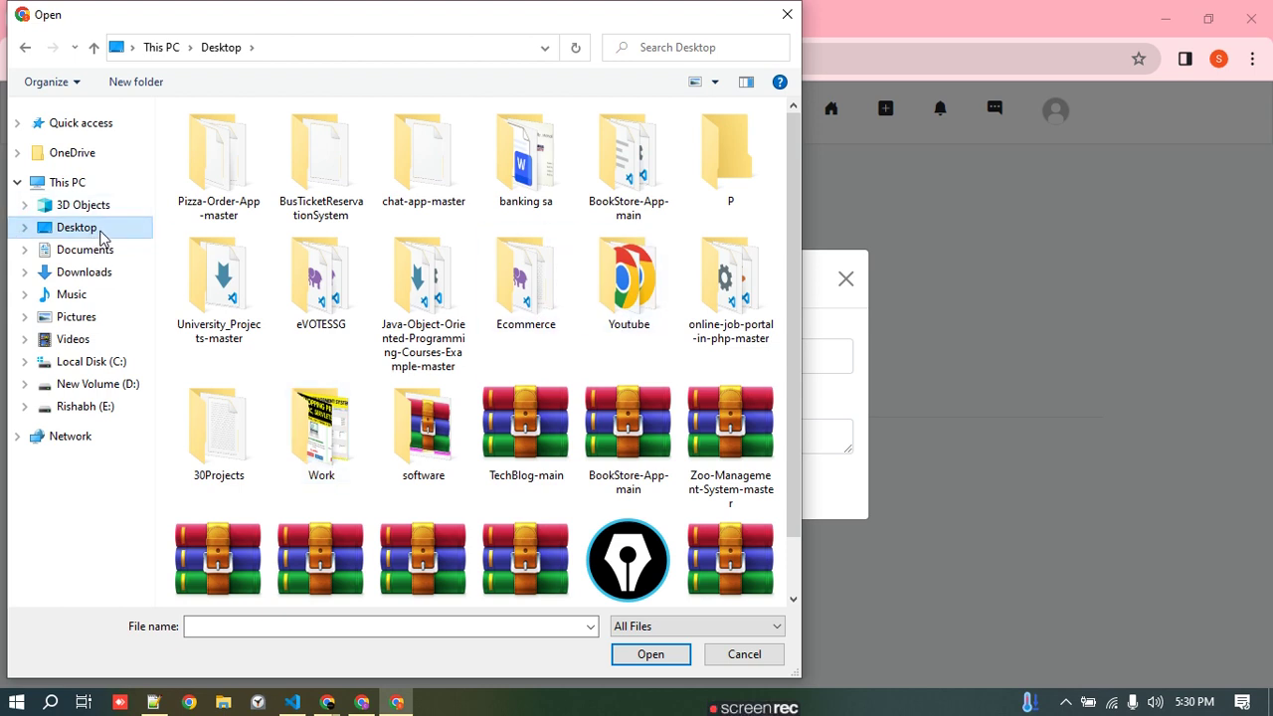
double_click(99, 229)
- Choose the Copy of Copy of PHP PROJECTS image from the Work folder and publish the post
scroll(366, 328, "down", 1)
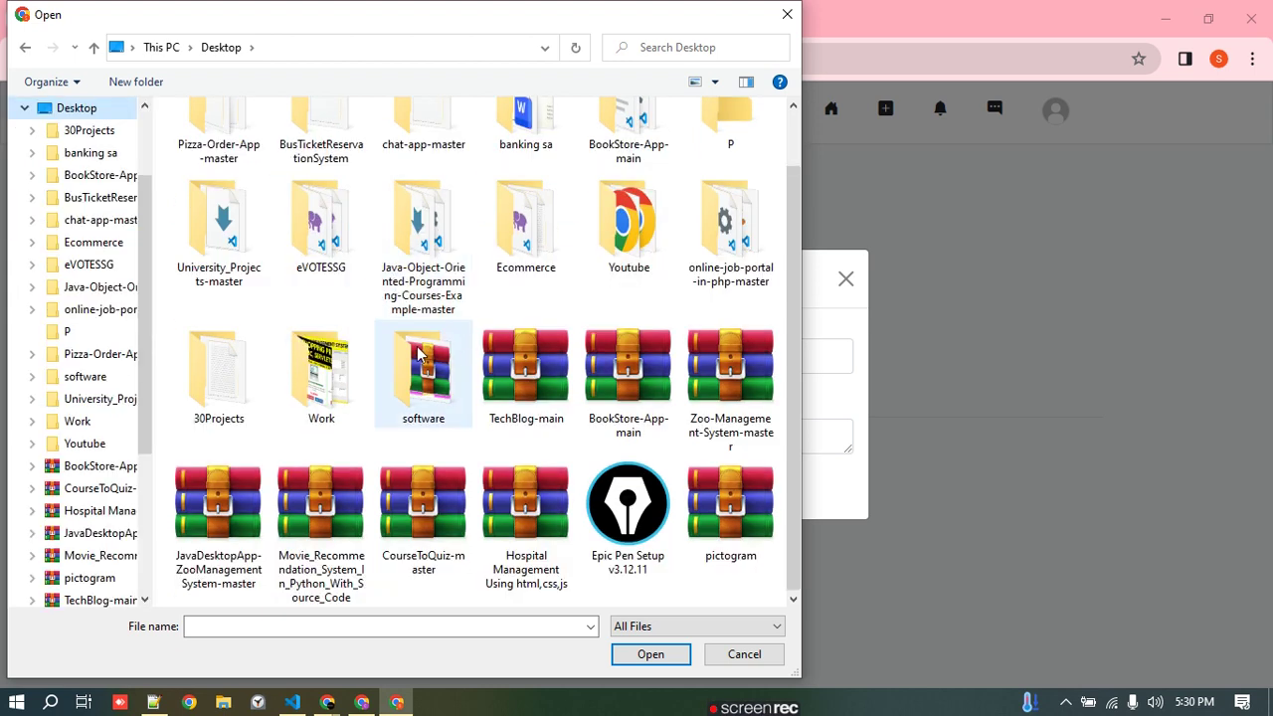
double_click(322, 378)
scroll(420, 336, "down", 6)
left_click(535, 277)
left_click(740, 418)
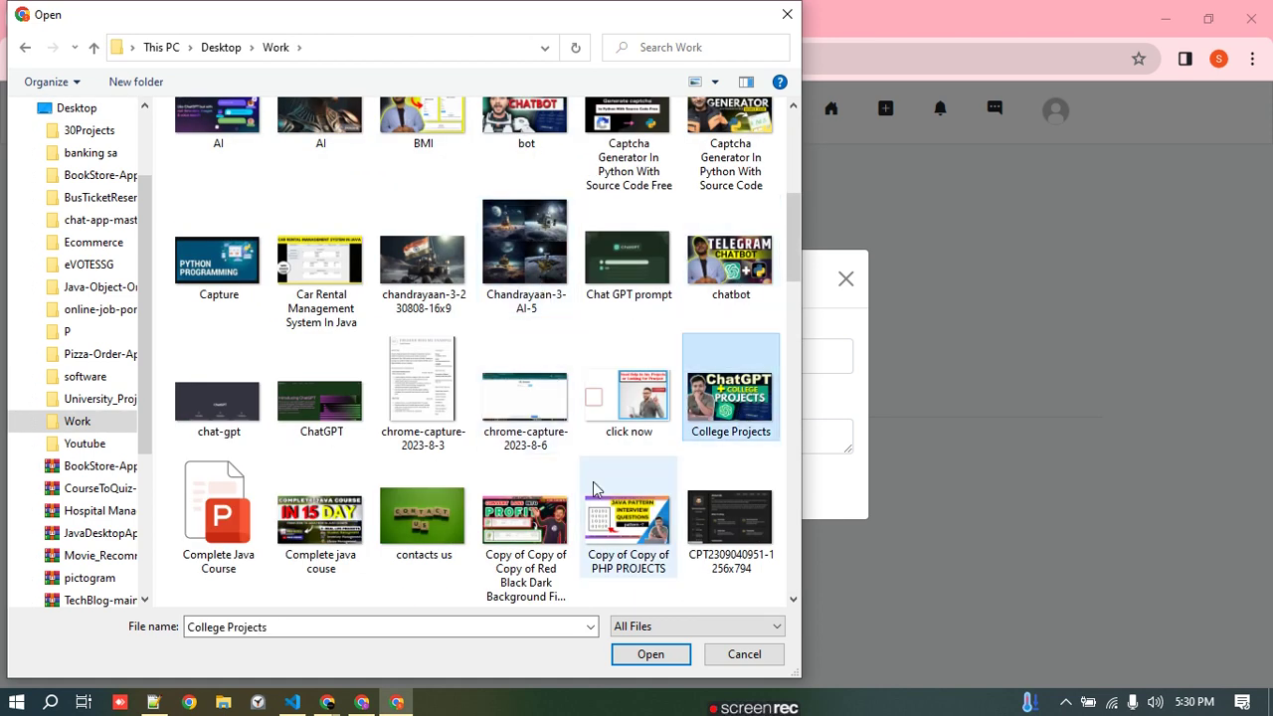
left_click(622, 527)
scroll(646, 577, "down", 2)
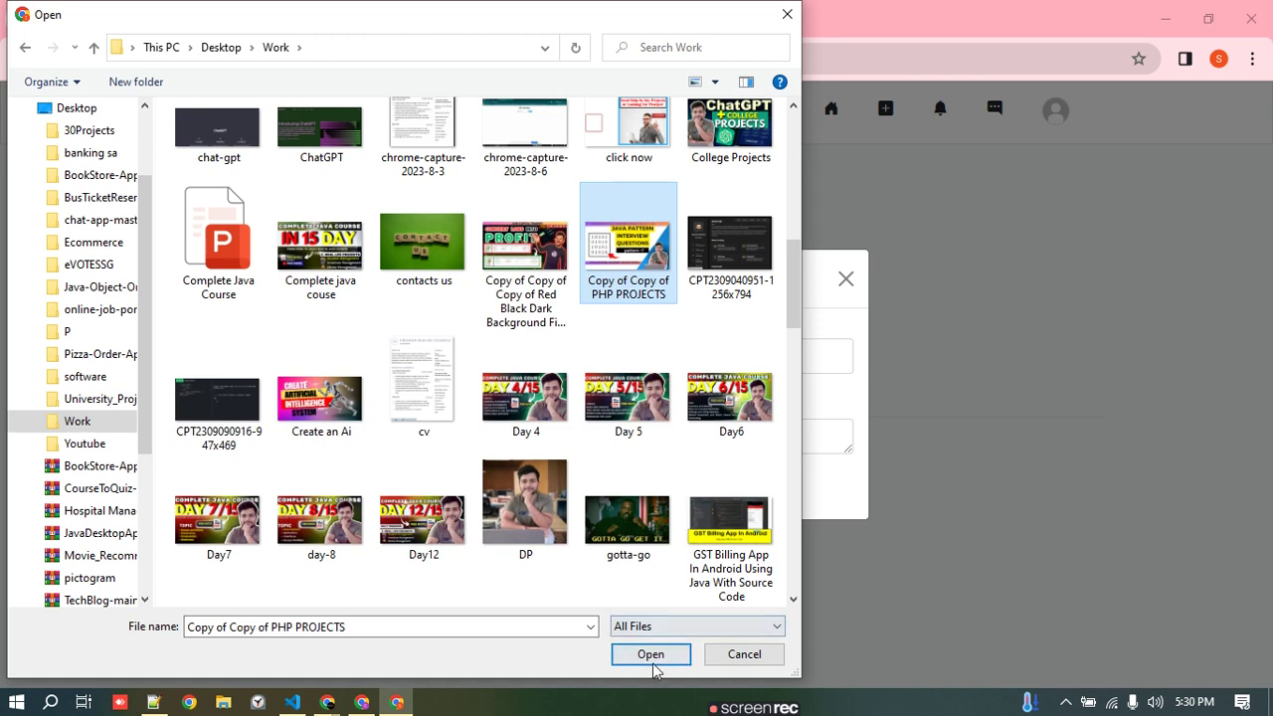
left_click(652, 656)
left_click(442, 610)
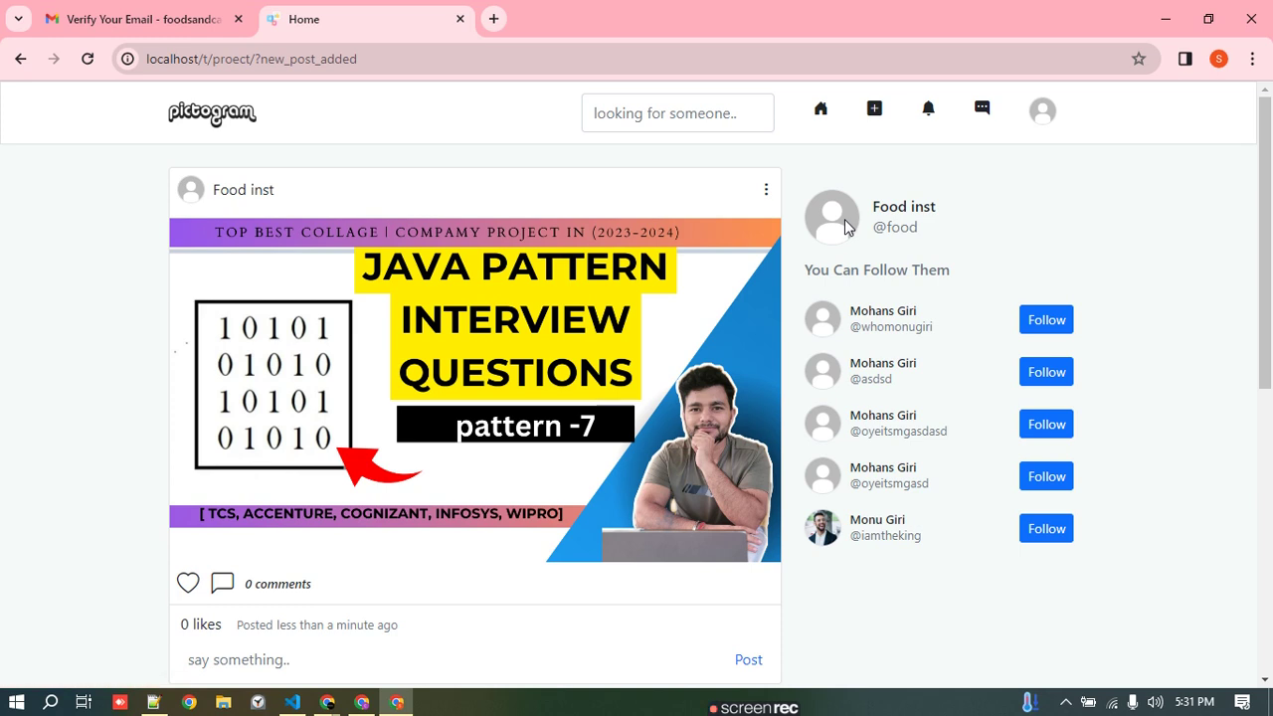
- In carton buz's window, go to the home feed and like the Java Pattern post
left_click_drag(907, 210, 1058, 226)
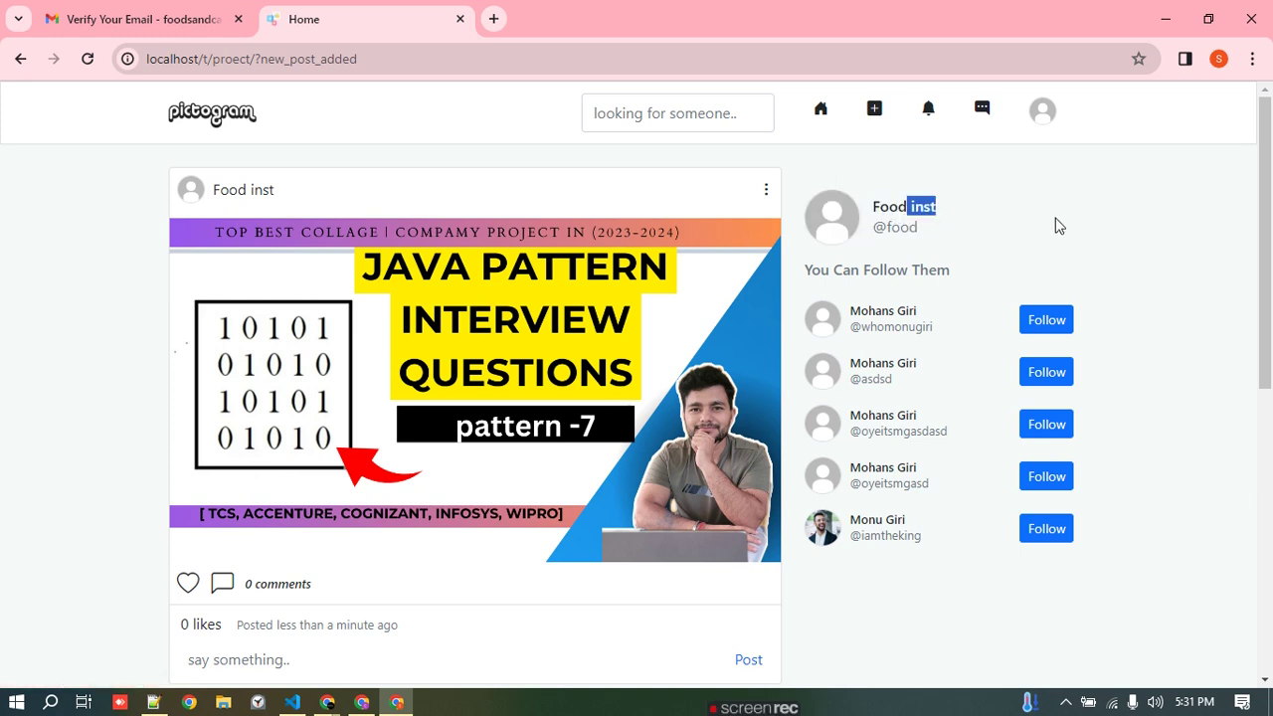
left_click(362, 701)
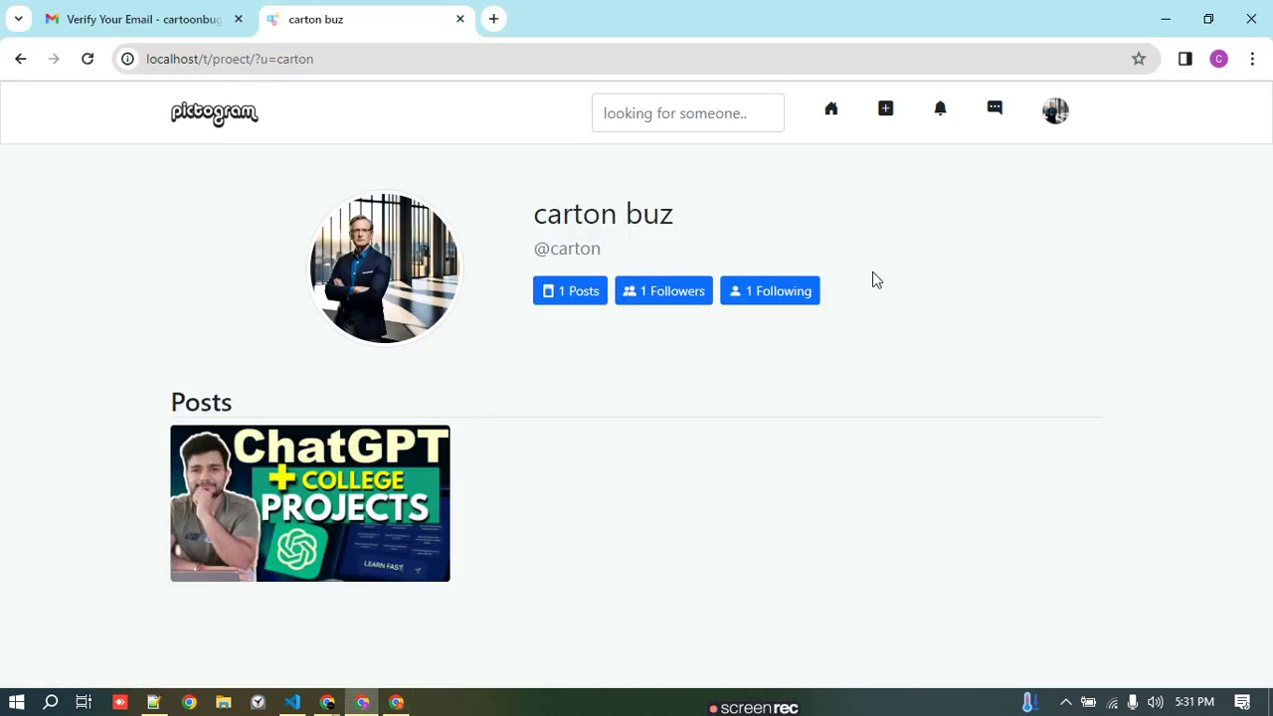
left_click(1057, 113)
left_click(830, 111)
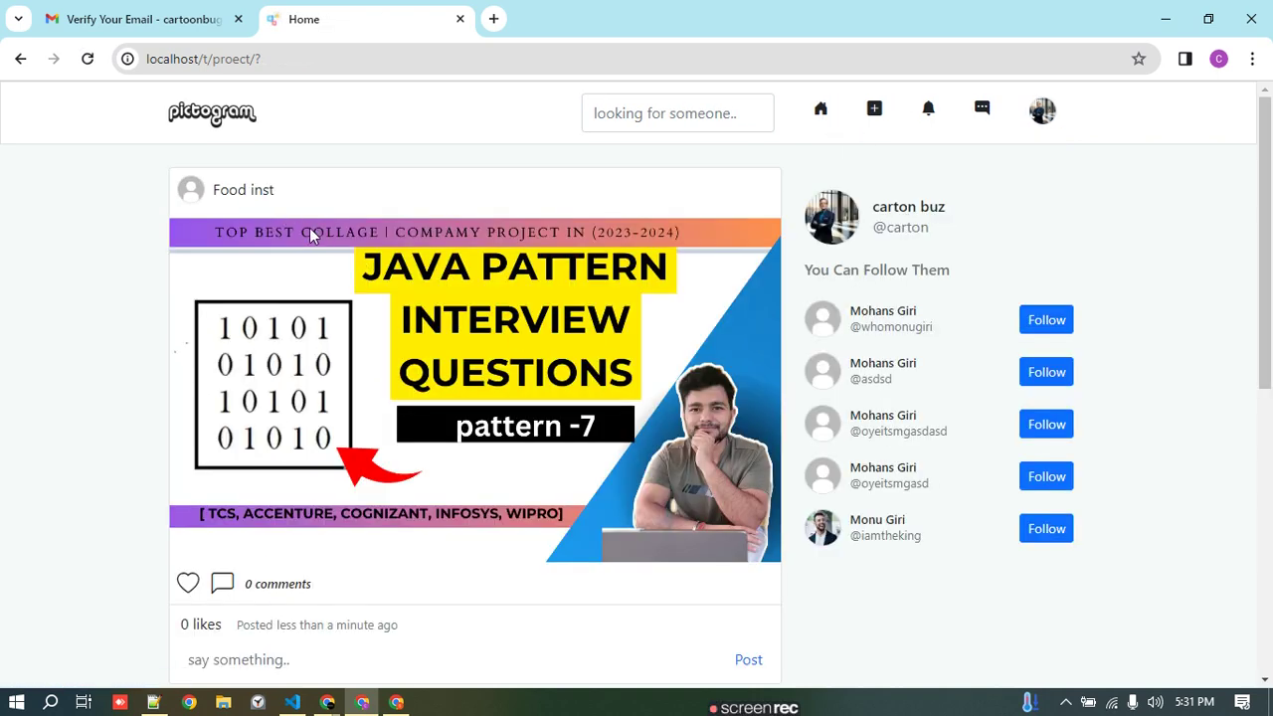
scroll(441, 311, "down", 5)
scroll(441, 311, "up", 5)
left_click(189, 584)
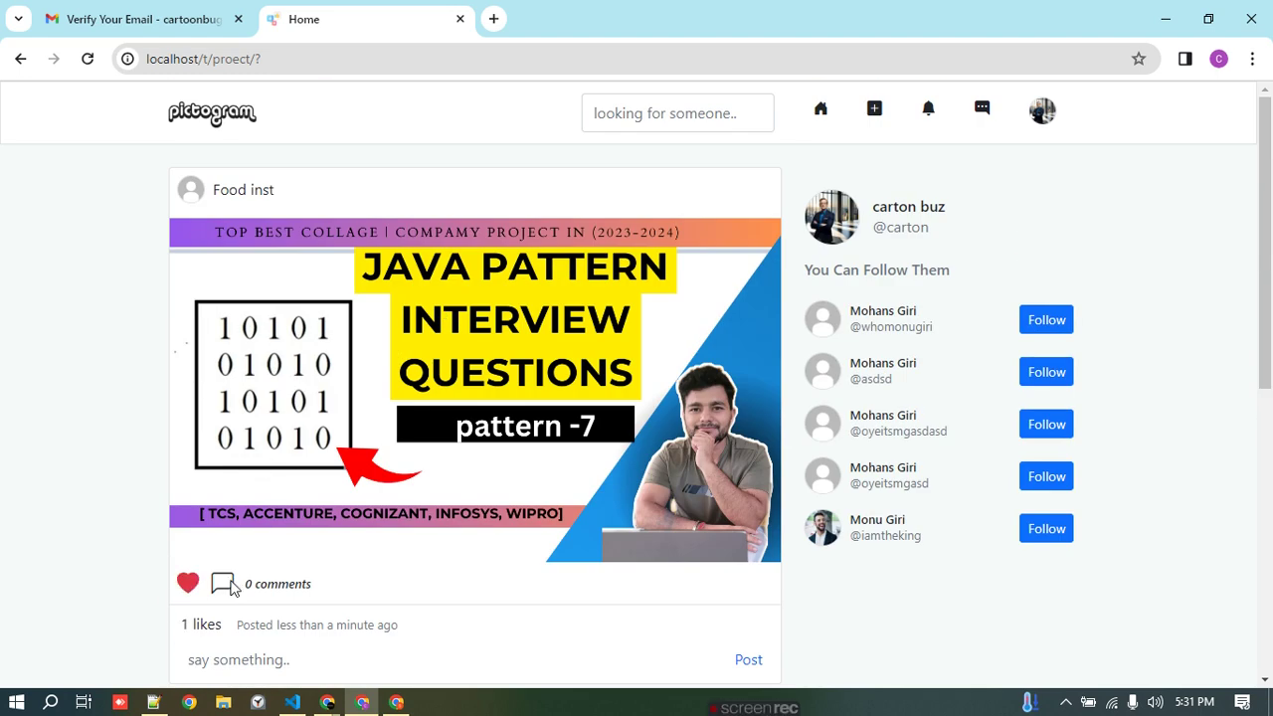
- Comment 'uygsdsdsf' on the Java Pattern post and close the post view
left_click(272, 583)
left_click(933, 559)
type("uygsdsdsf")
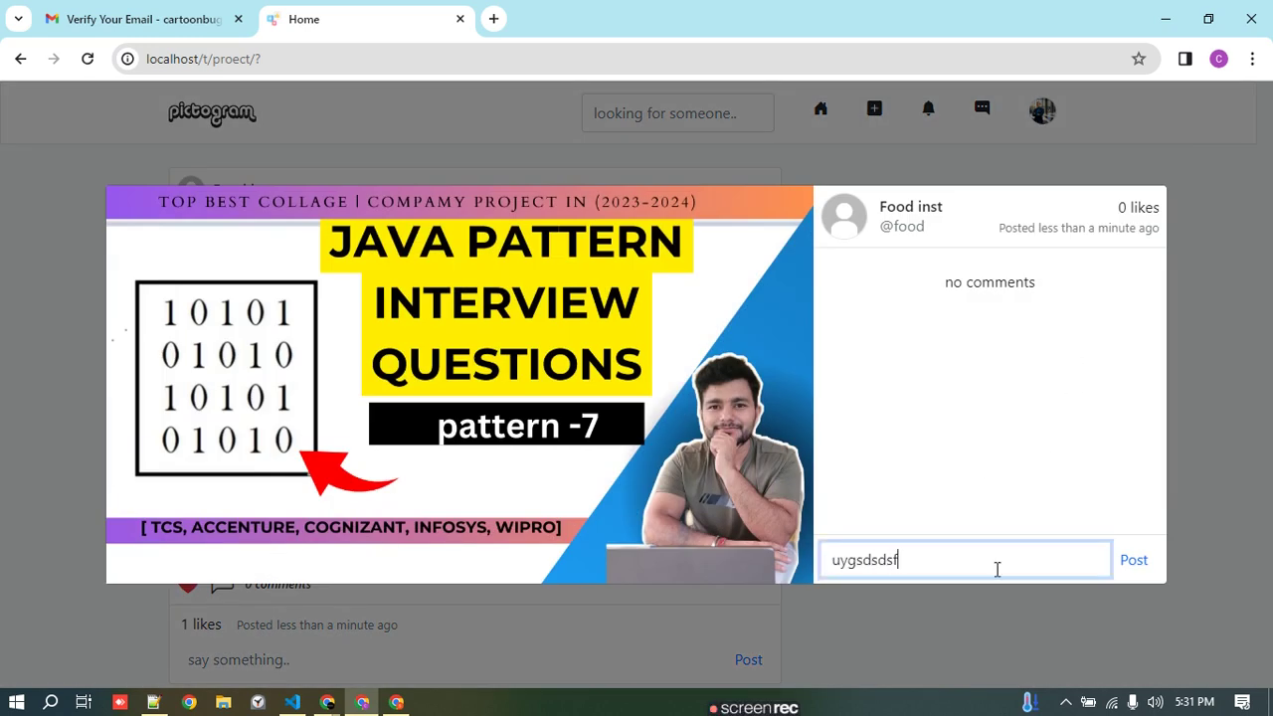
left_click(1133, 560)
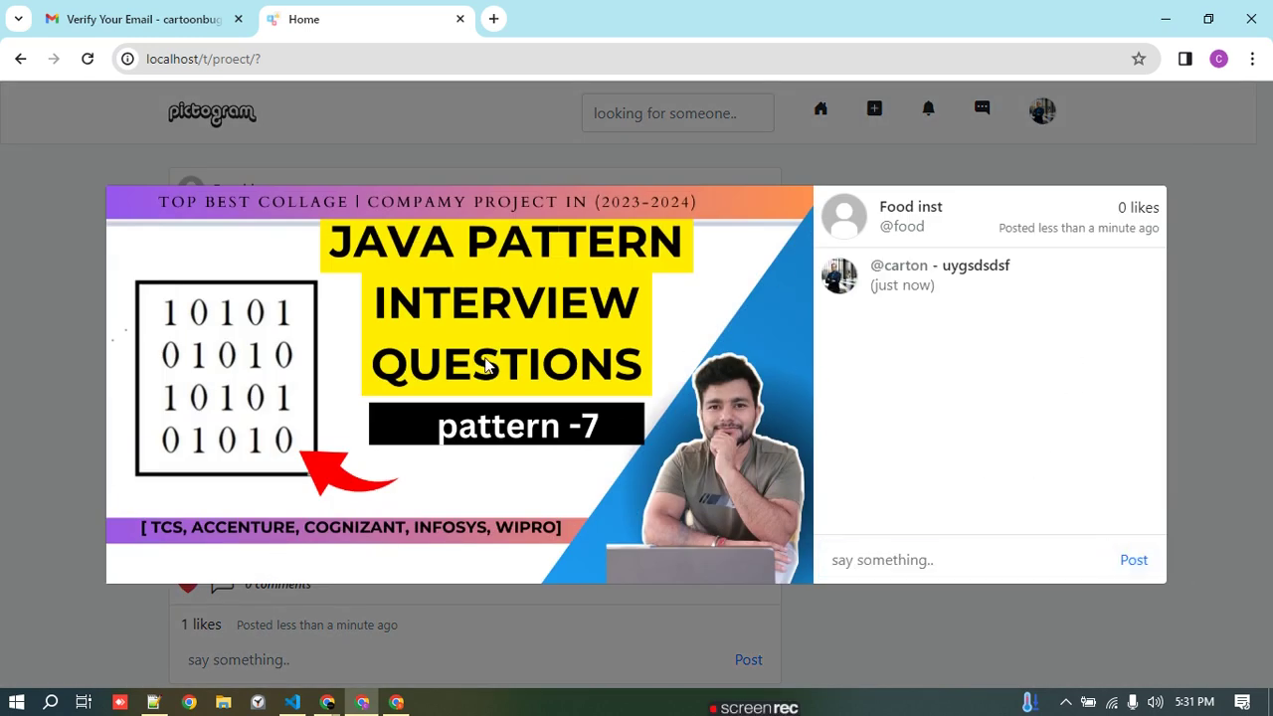
left_click(1183, 206)
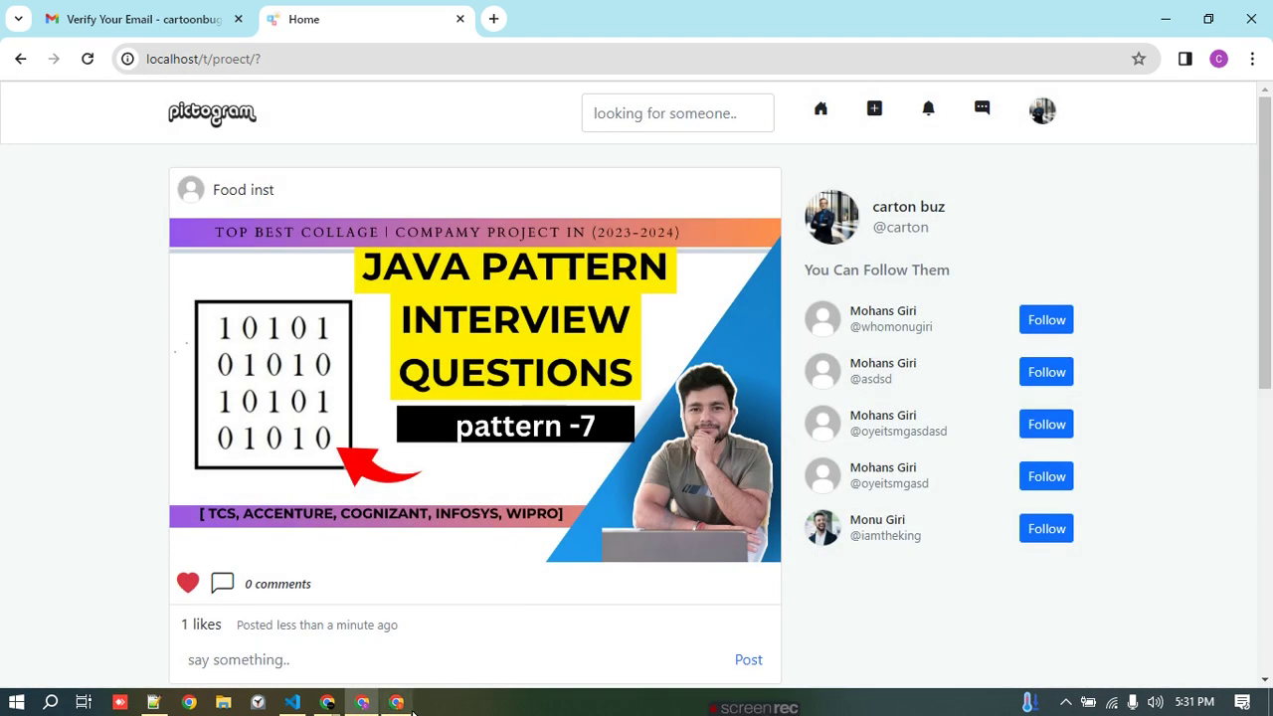
key("alt+Tab")
- Reload and review the new like and comment notifications and the messages list
left_click(87, 60)
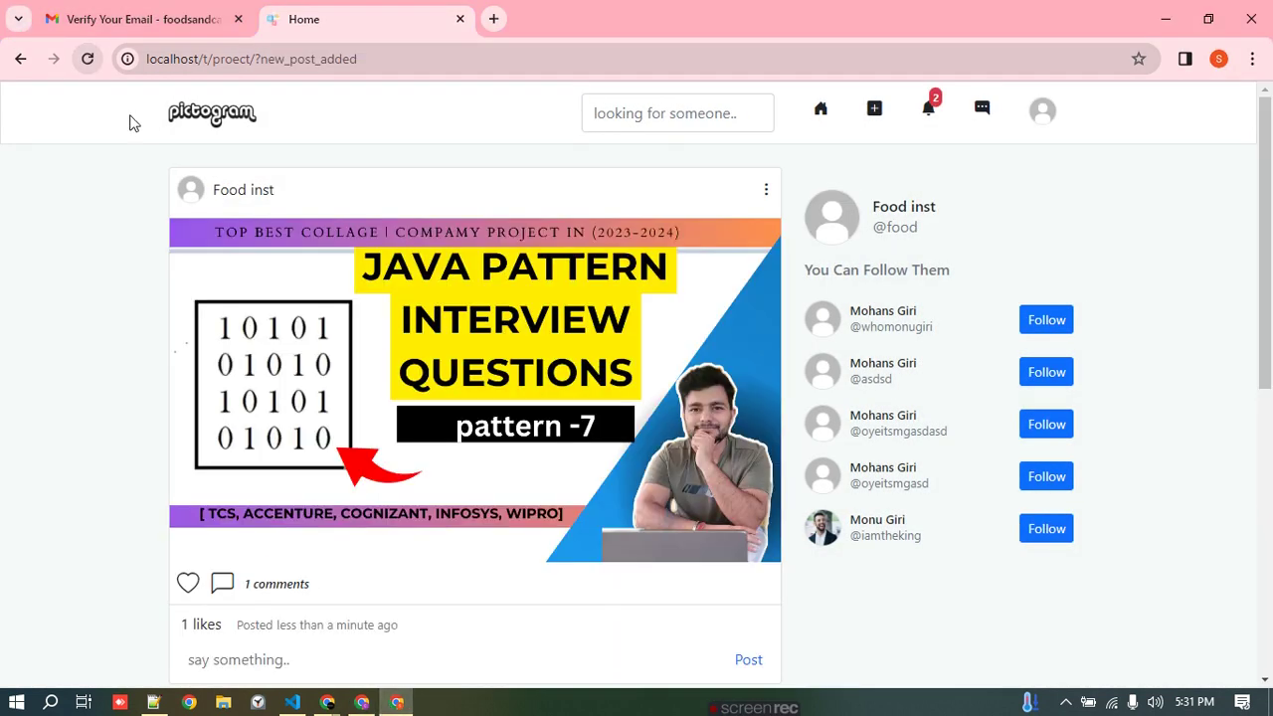
left_click(929, 112)
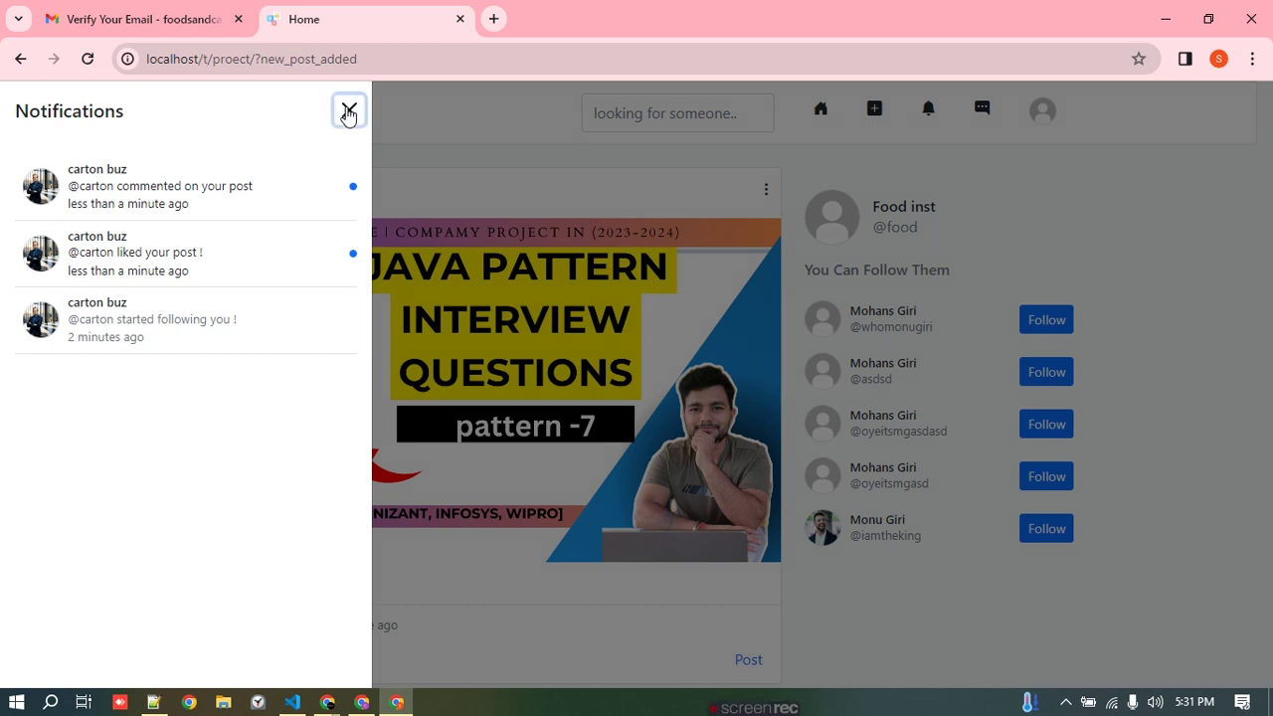
left_click(348, 111)
left_click(979, 114)
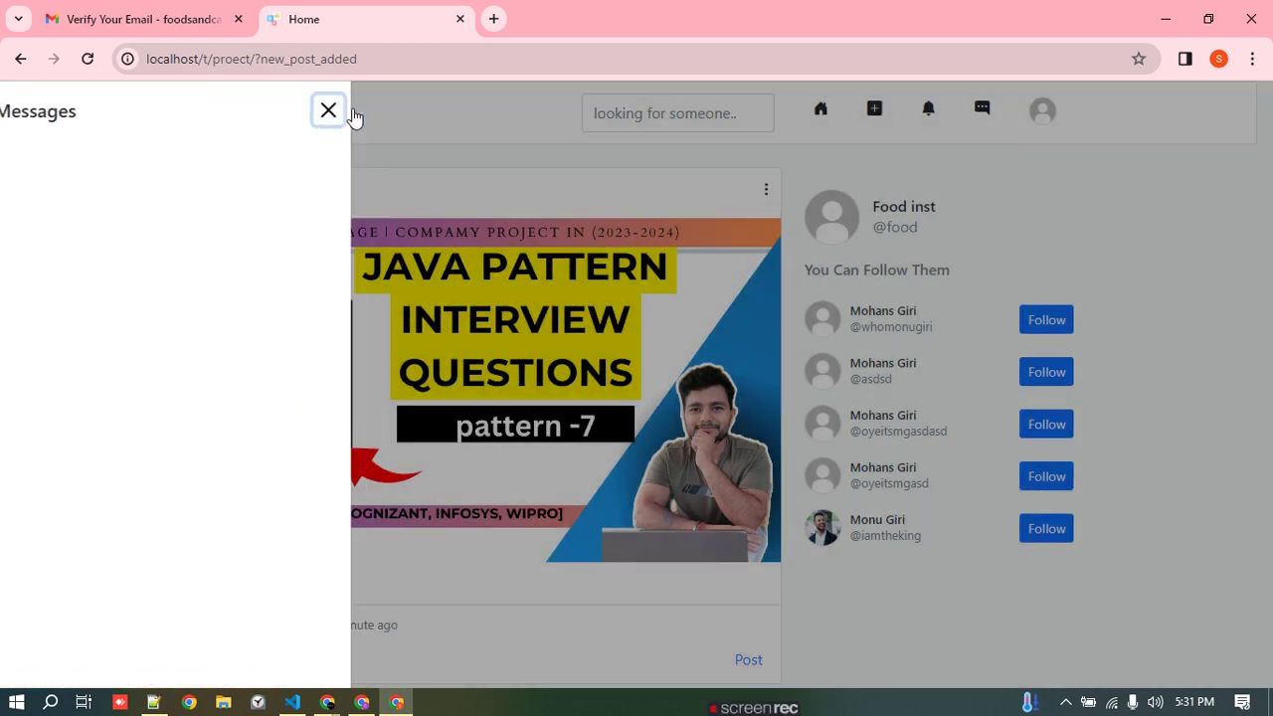
left_click(355, 118)
left_click(676, 113)
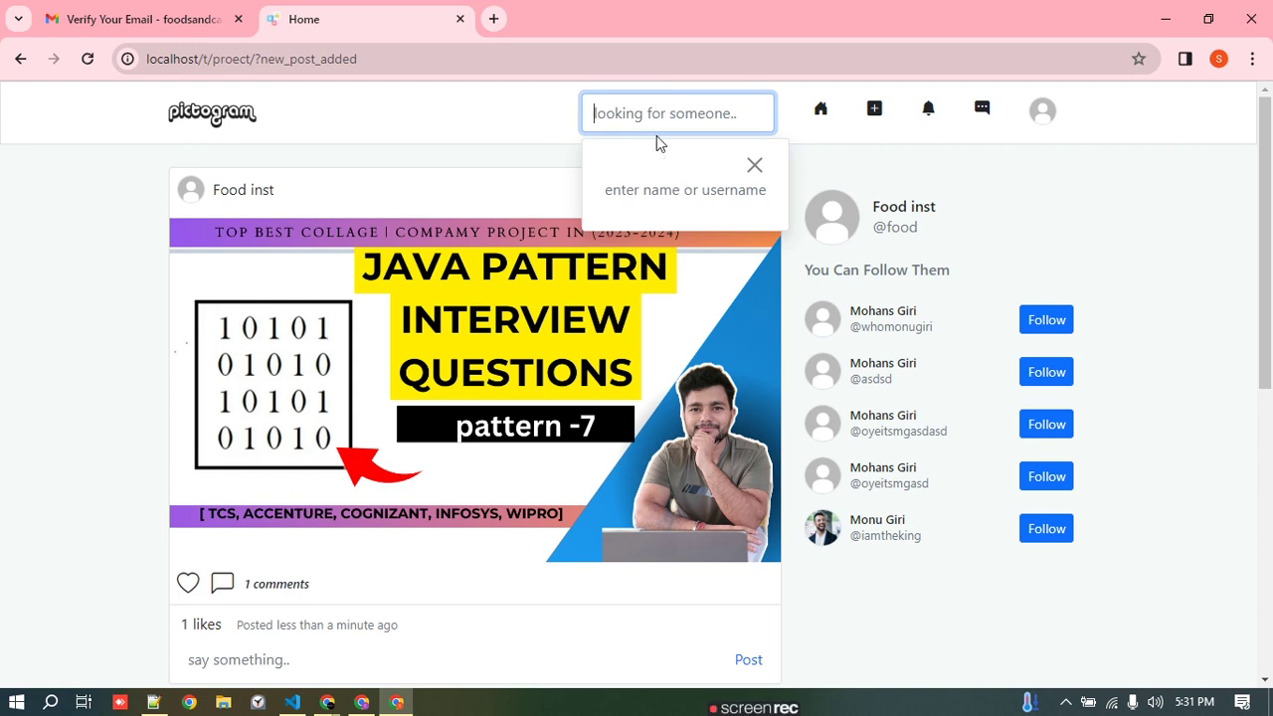
type("c")
left_click(664, 204)
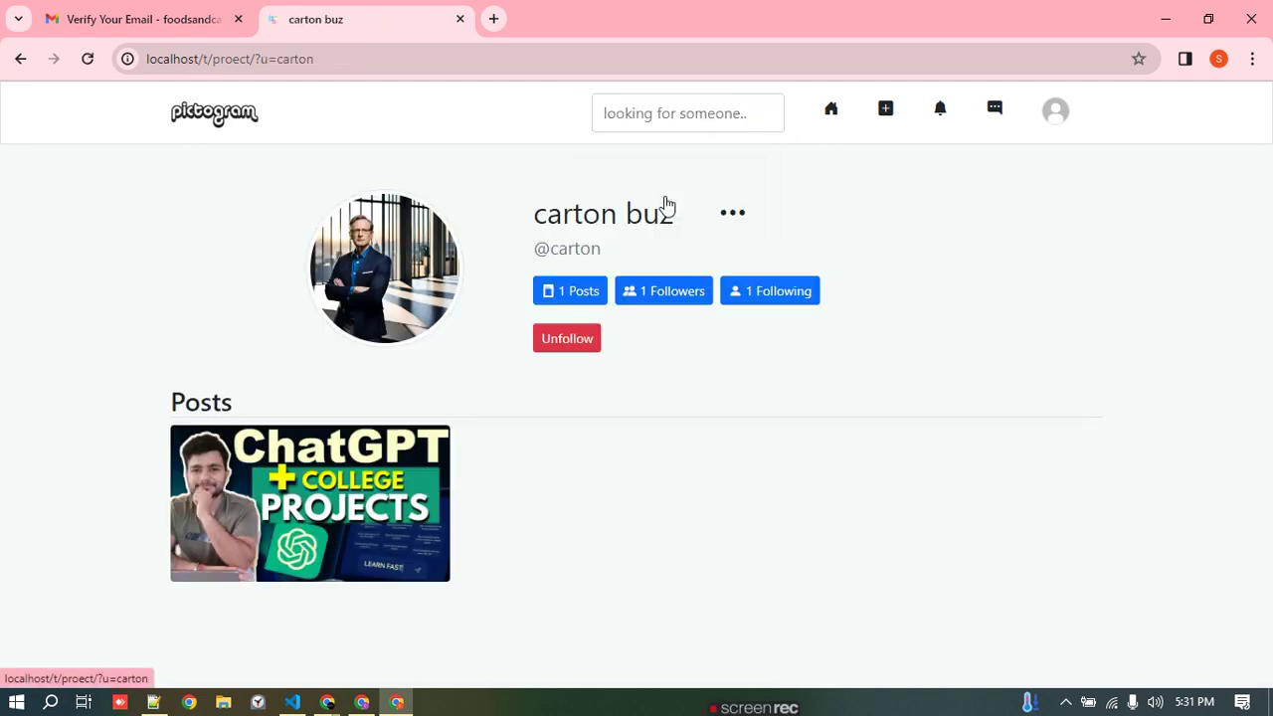
left_click(702, 298)
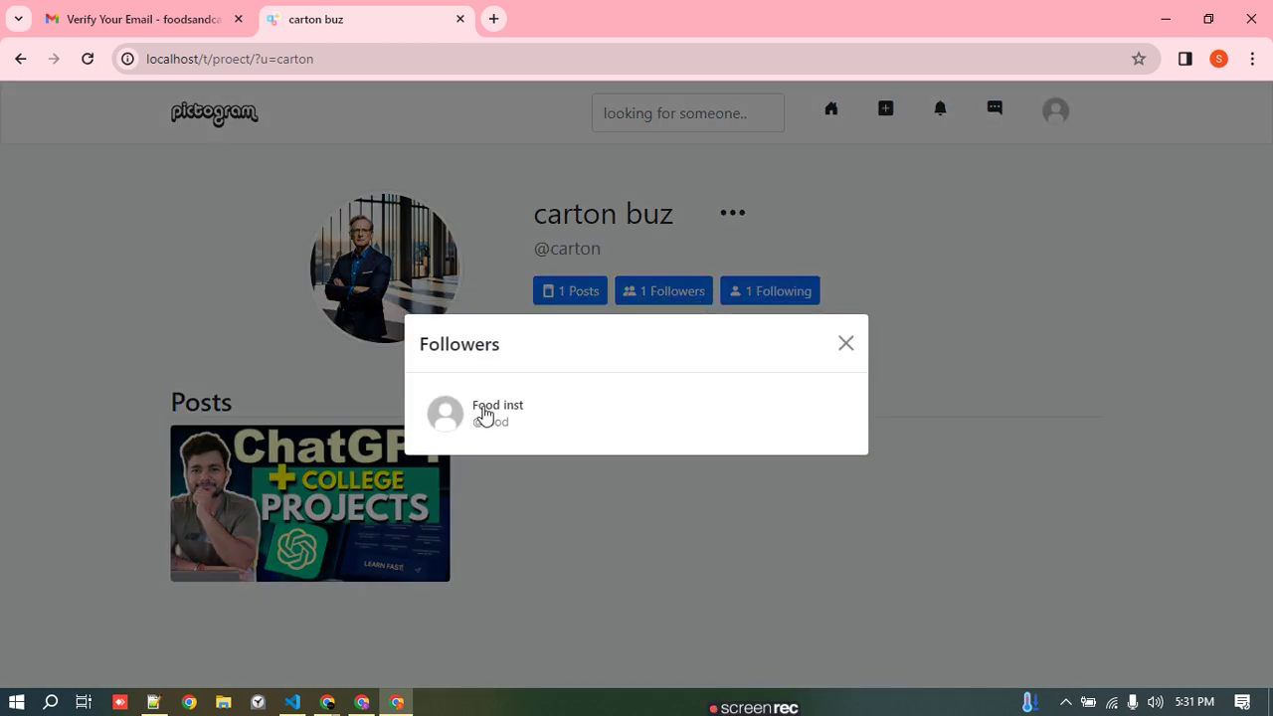
left_click(846, 343)
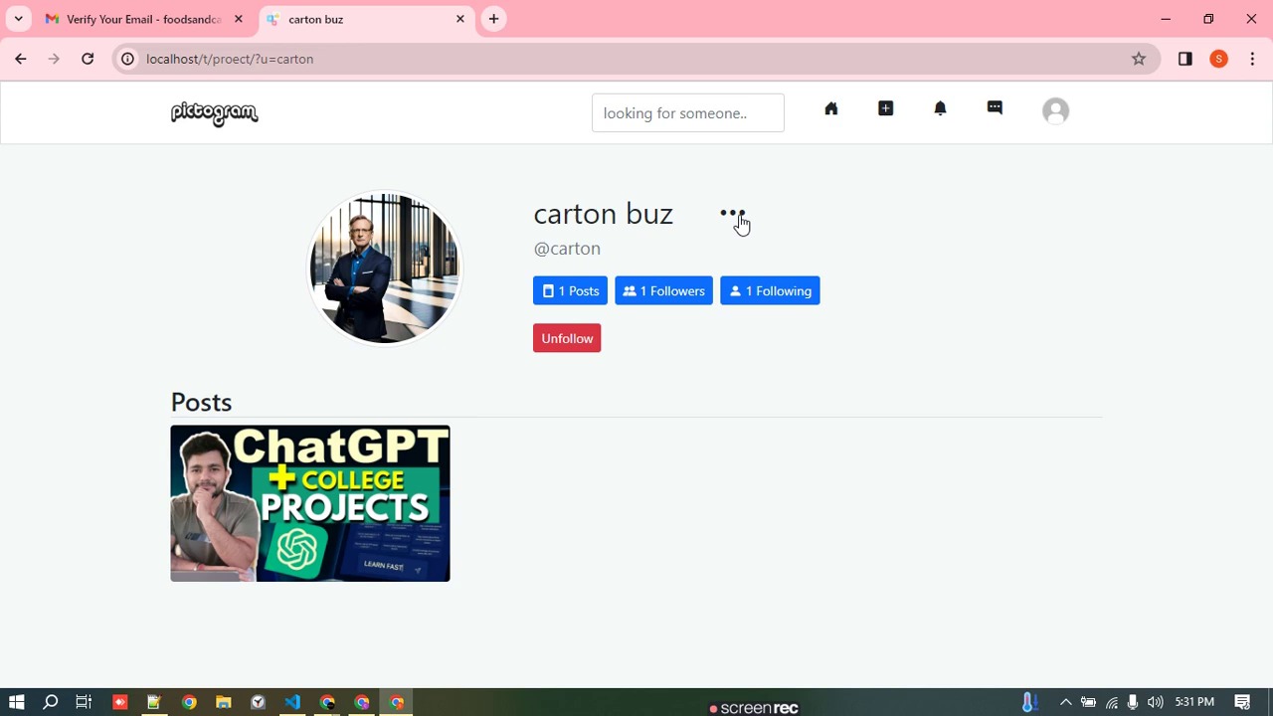
left_click(736, 217)
left_click(763, 232)
left_click(733, 219)
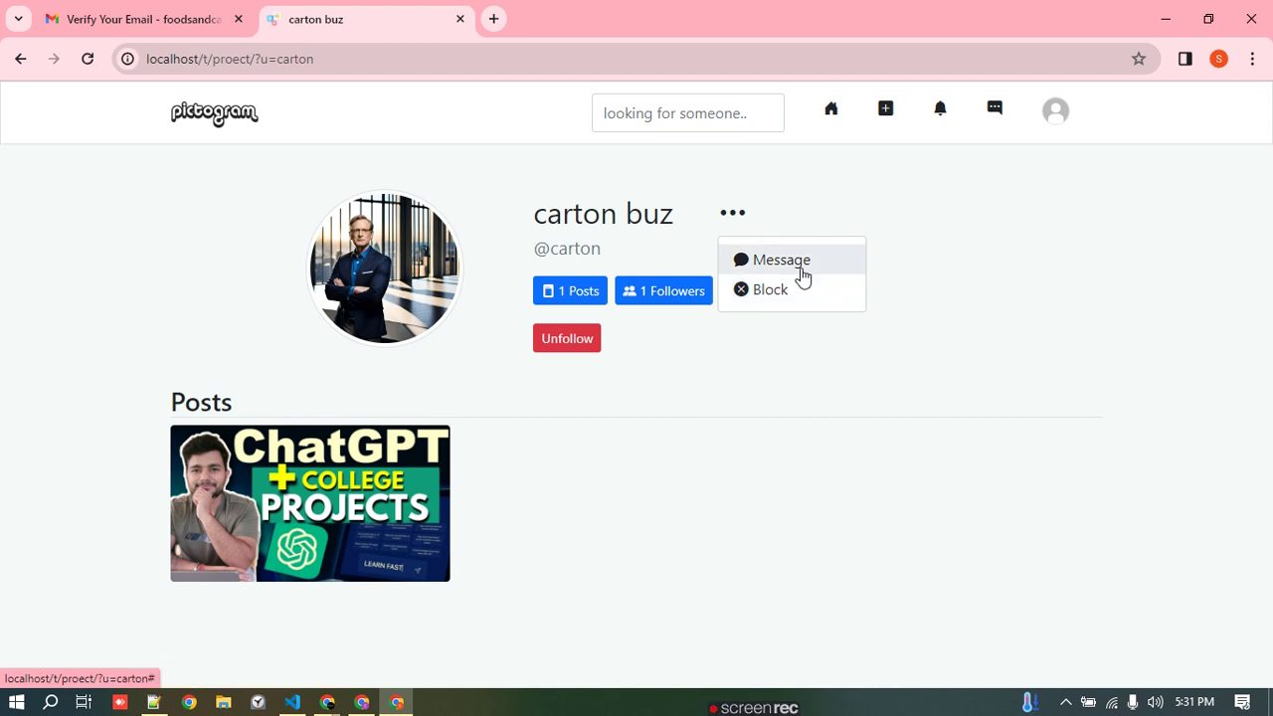
left_click(802, 276)
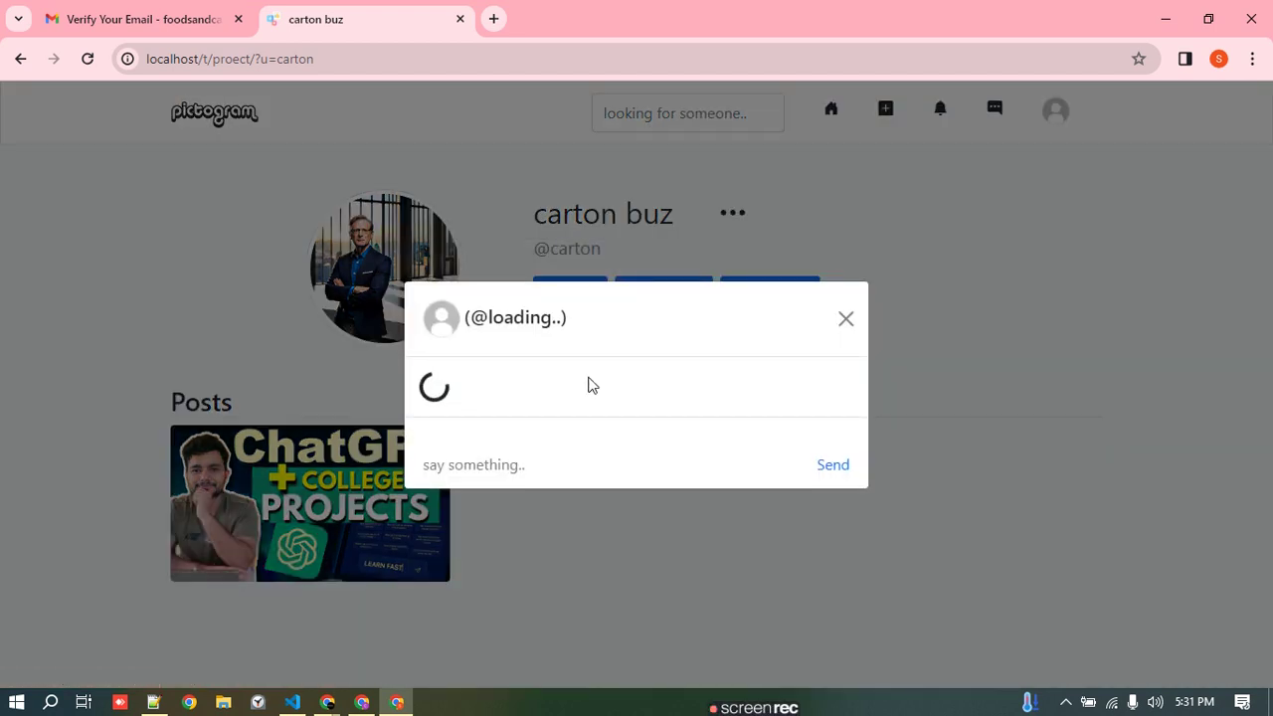
- Send 'Hi carton' to carton buz, close the chat, and switch to carton buz's window
left_click(515, 449)
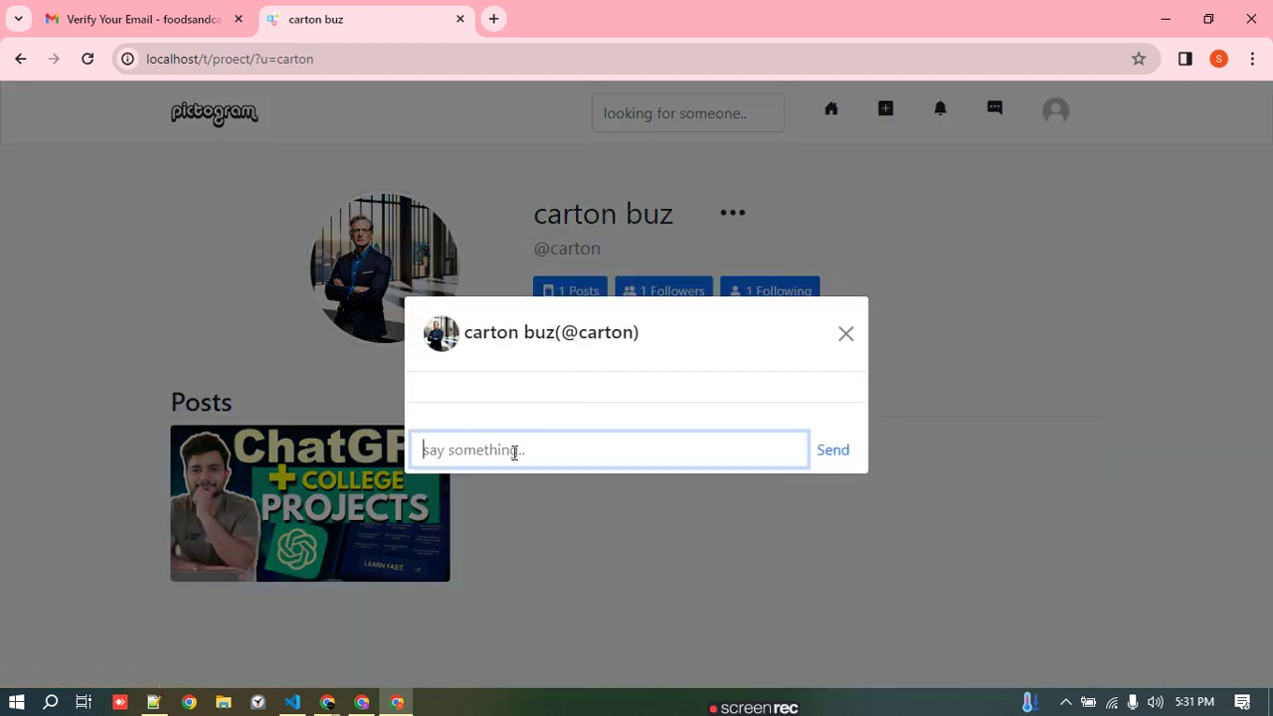
type("Hi cart")
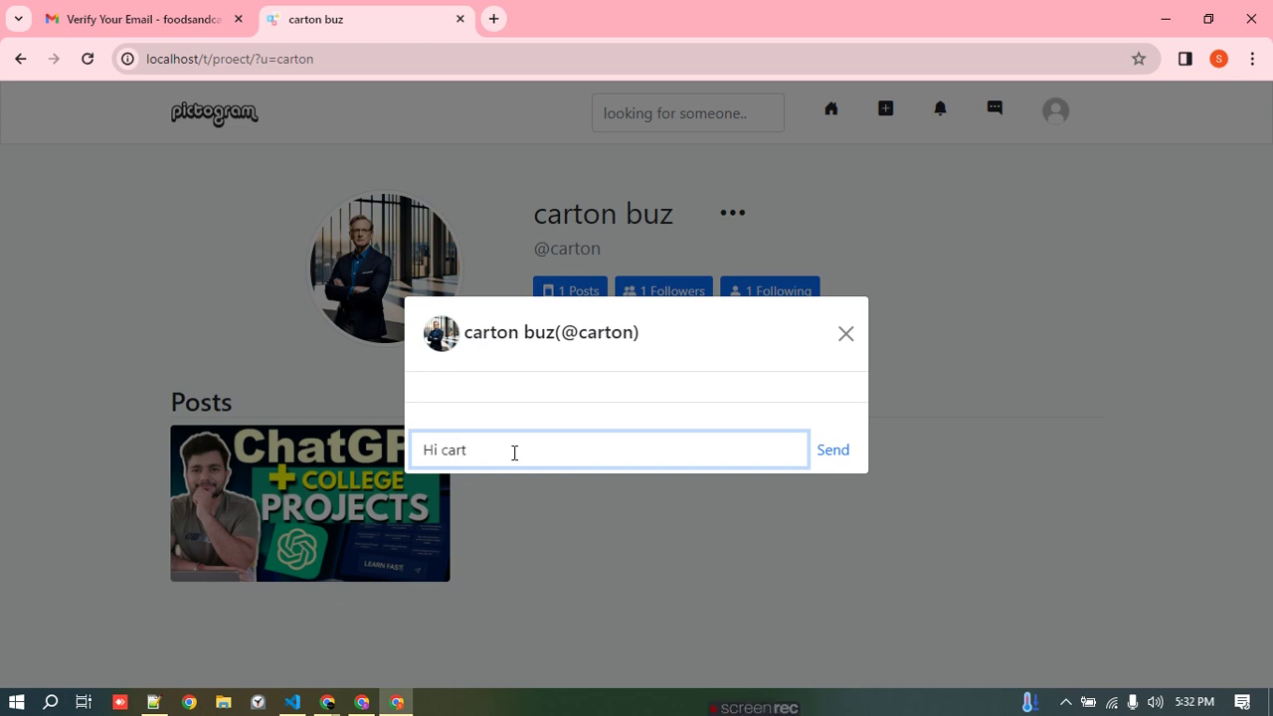
type("on")
left_click(841, 452)
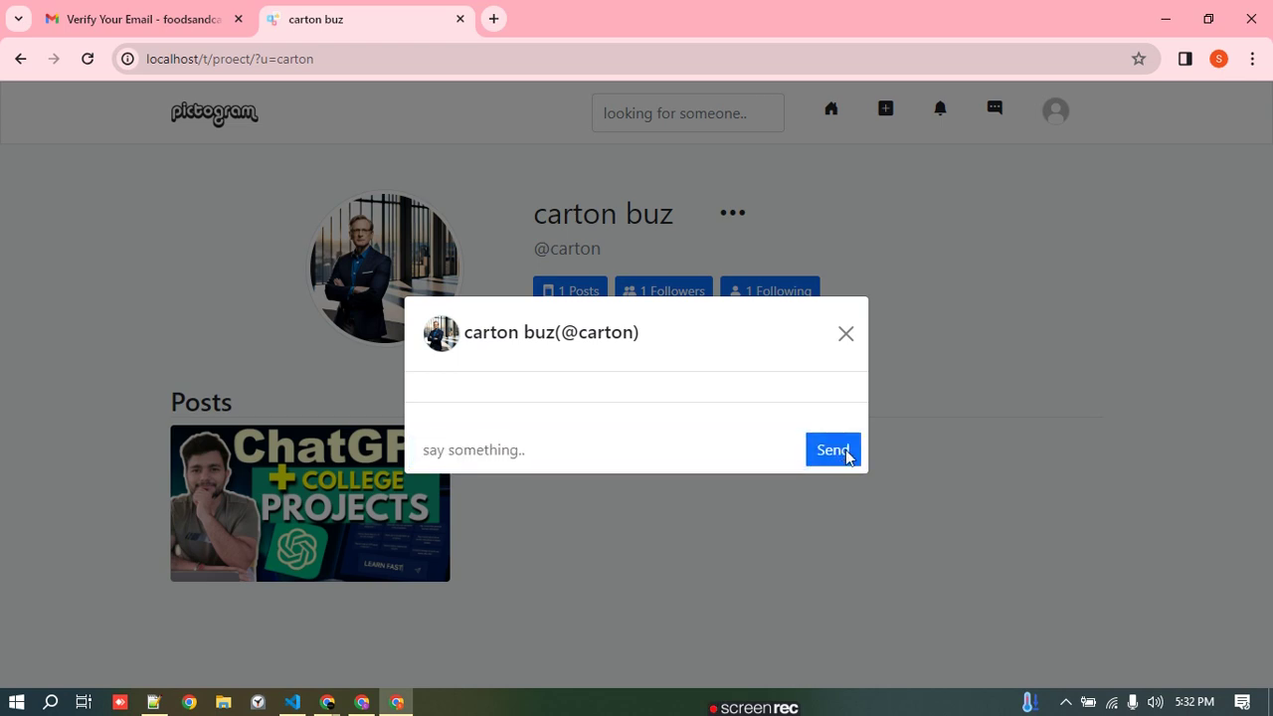
left_click(843, 301)
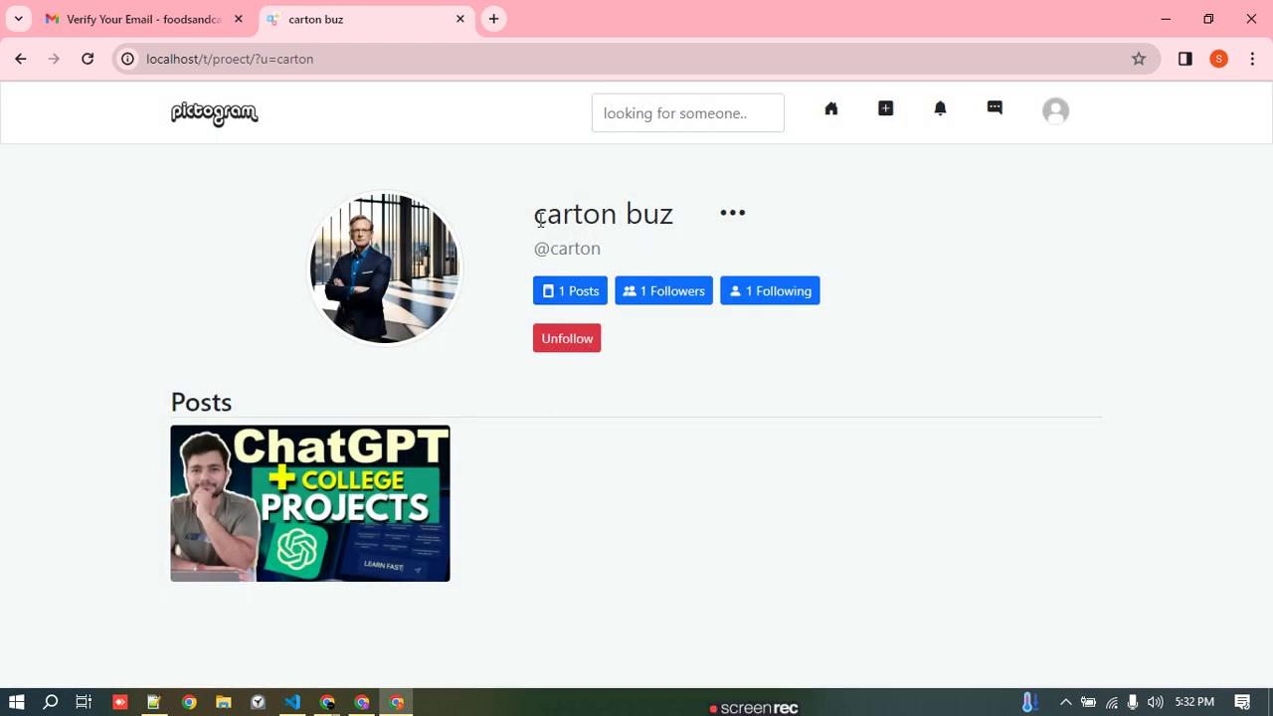
left_click_drag(540, 219, 676, 218)
left_click(361, 702)
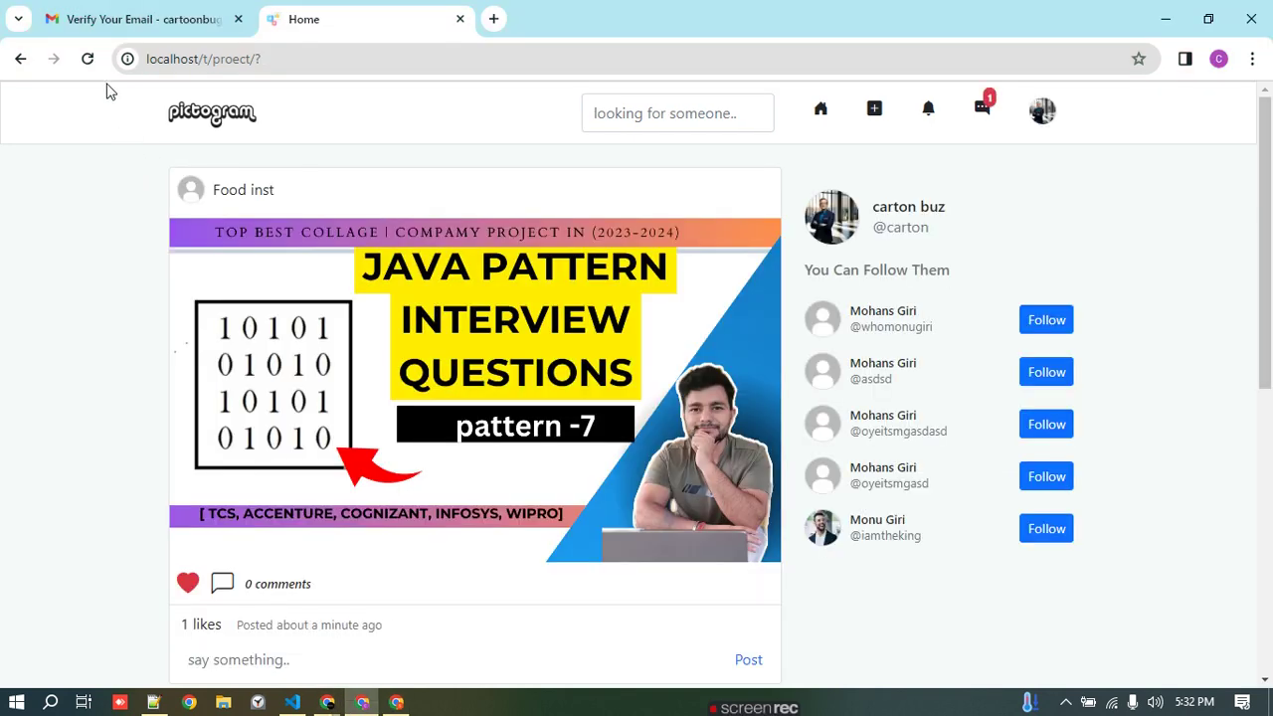
- Reload, open the conversation with Food inst, reply 'hi', and close the messages panel
left_click(87, 58)
left_click(985, 108)
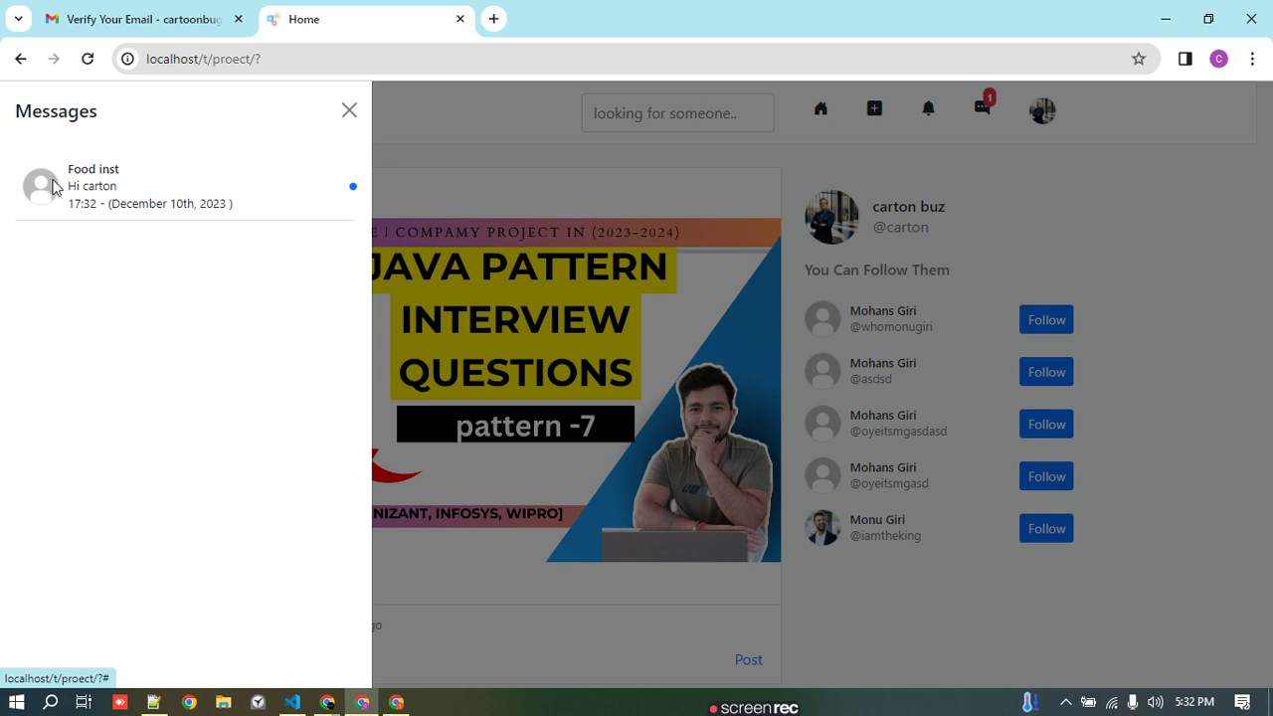
left_click(52, 185)
left_click_drag(504, 382, 432, 401)
left_click(480, 455)
left_click(494, 471)
type("hi")
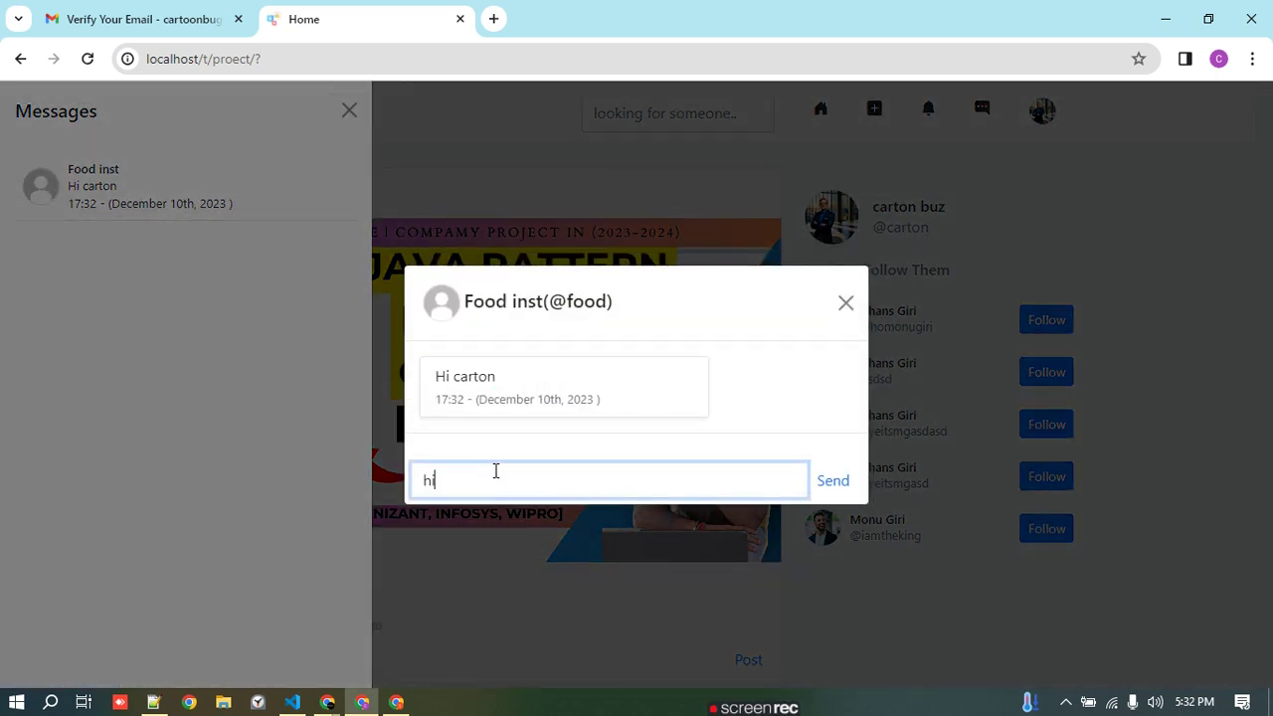
left_click(832, 487)
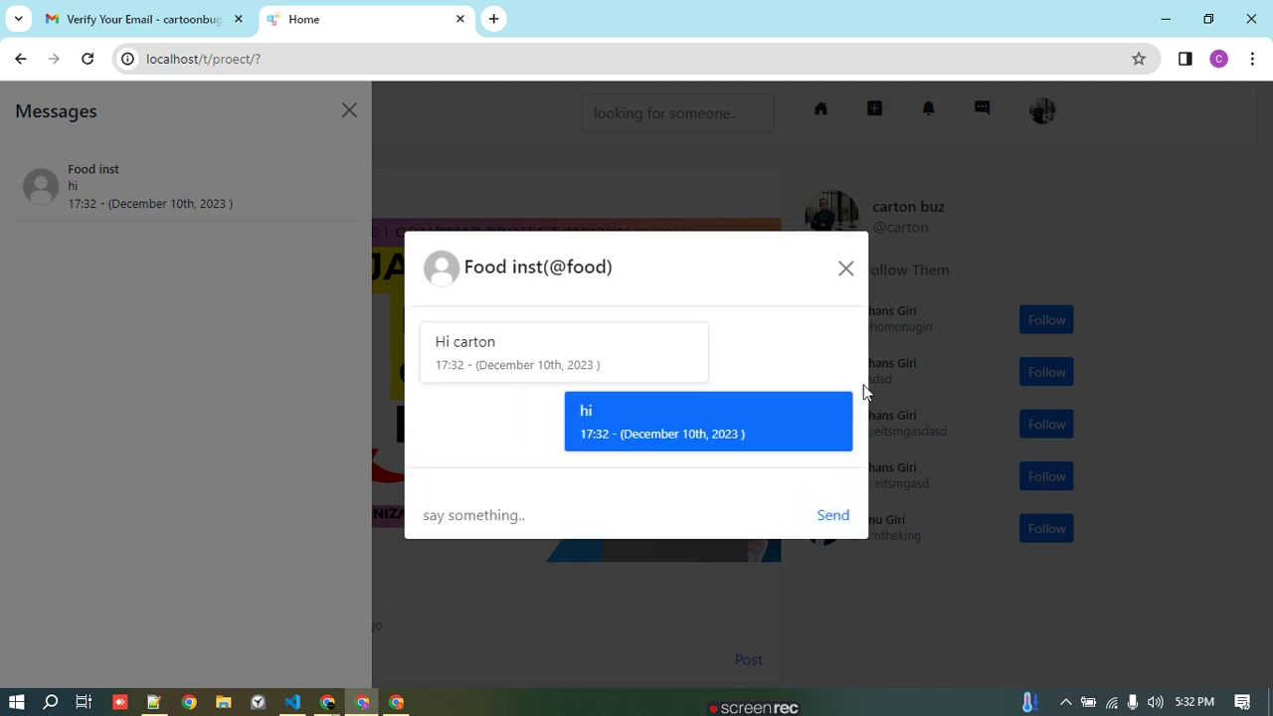
left_click(851, 268)
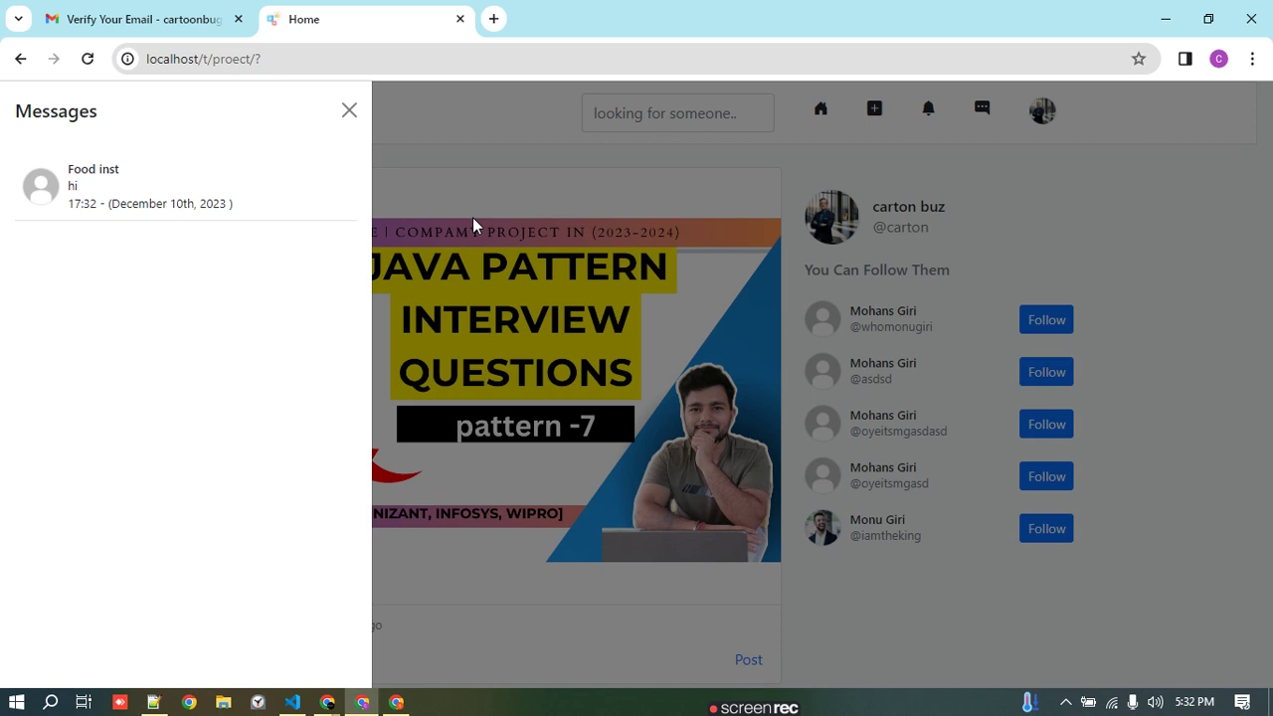
left_click(349, 110)
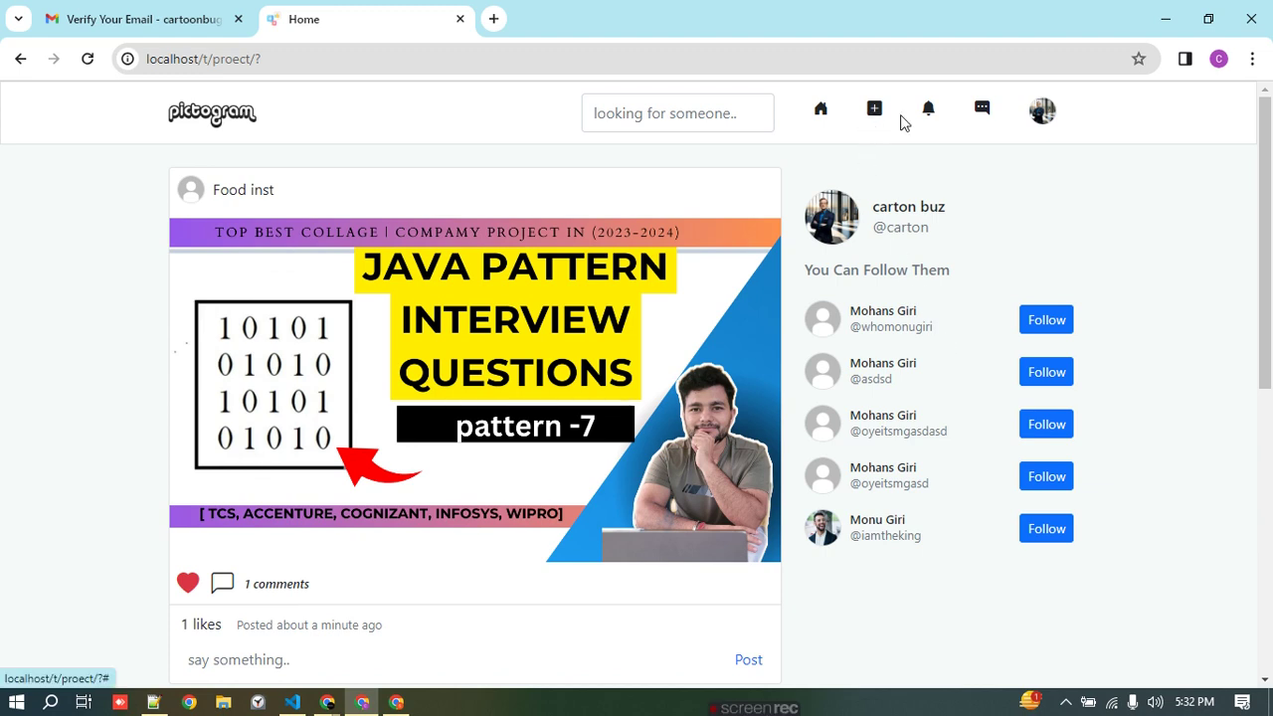
- Glance at the notifications, then bring the 'Pictogram - Login' window to the front
left_click(930, 116)
left_click(349, 111)
mouse_move(333, 708)
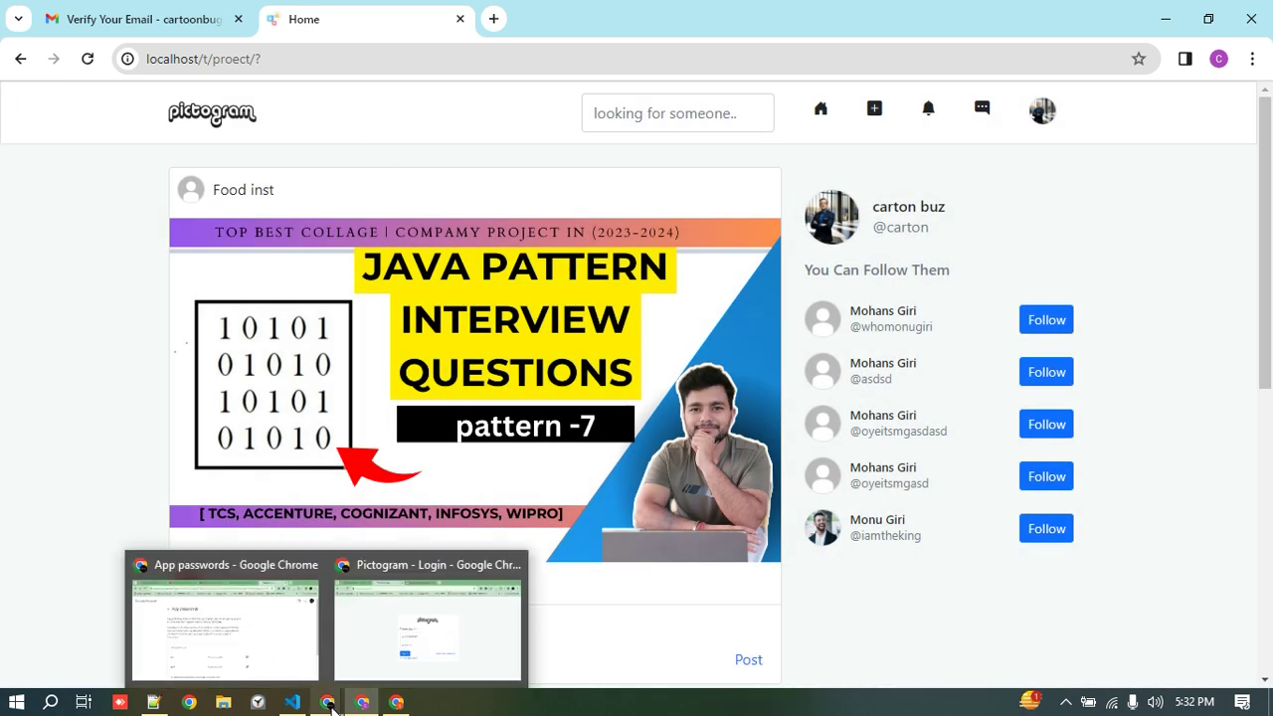
left_click(394, 660)
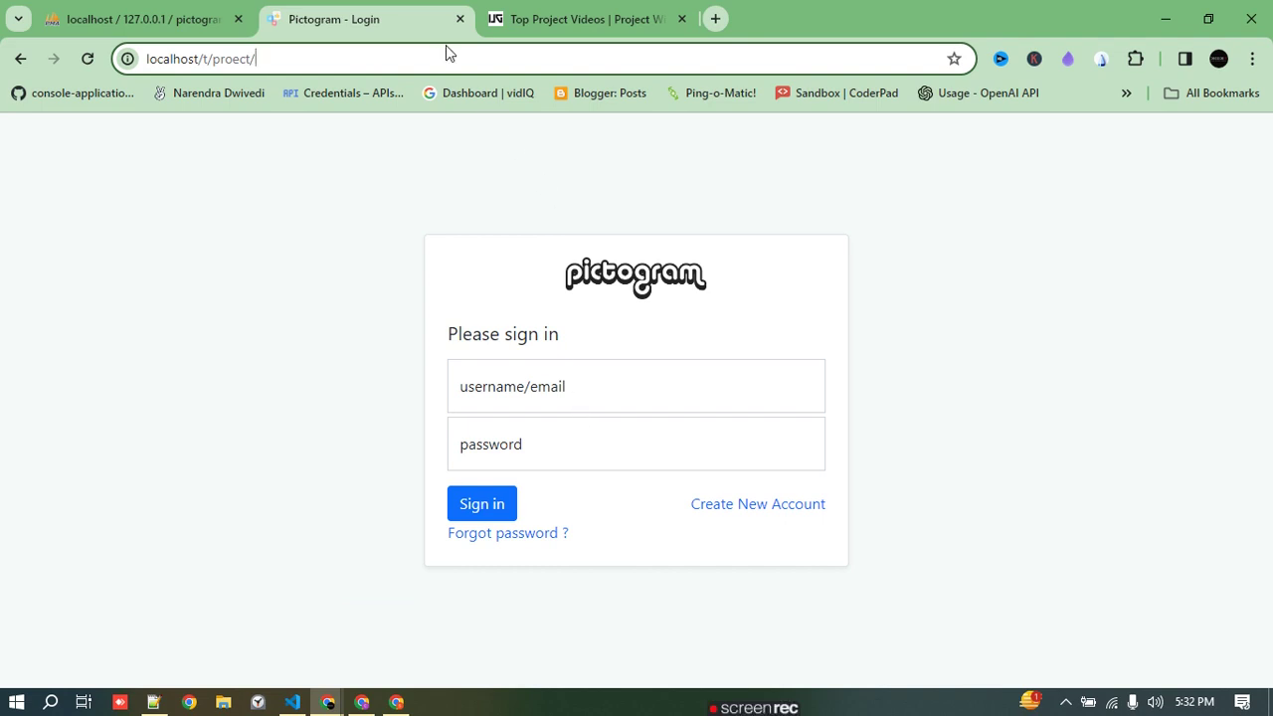
- Go to the /admin page and sign in with the saved admin email and password
type("ad")
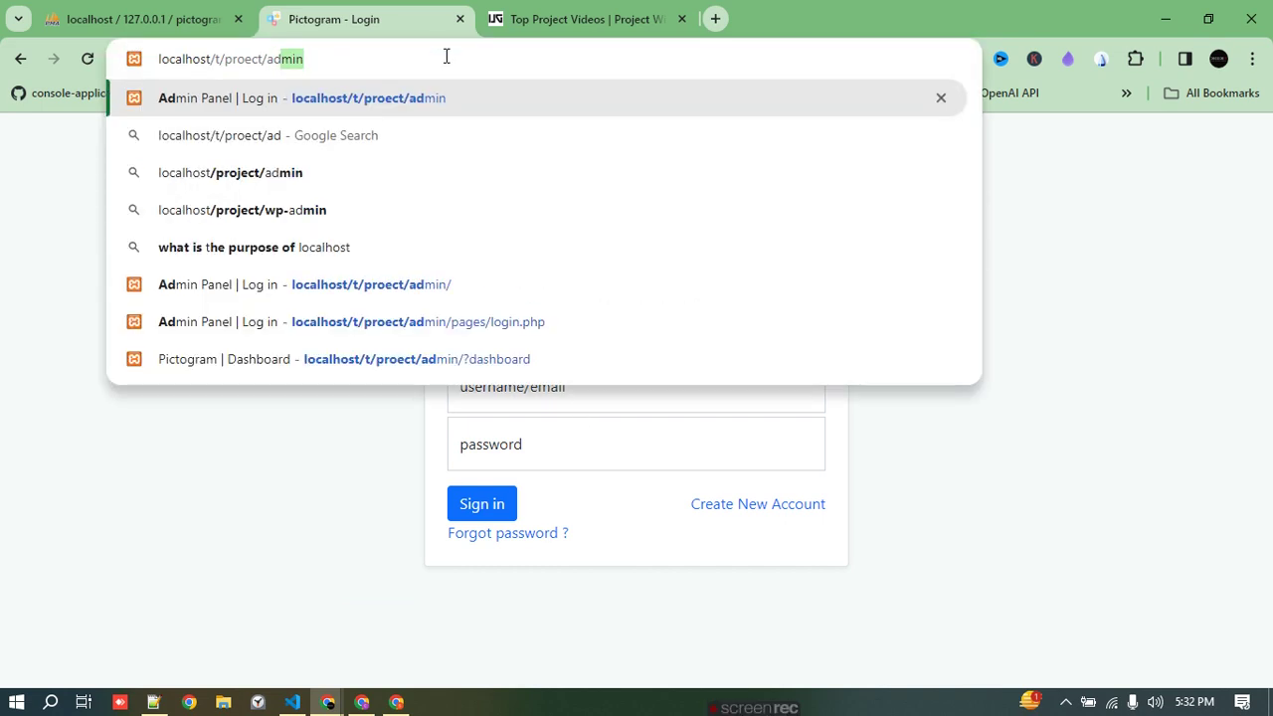
key("Return")
left_click(563, 401)
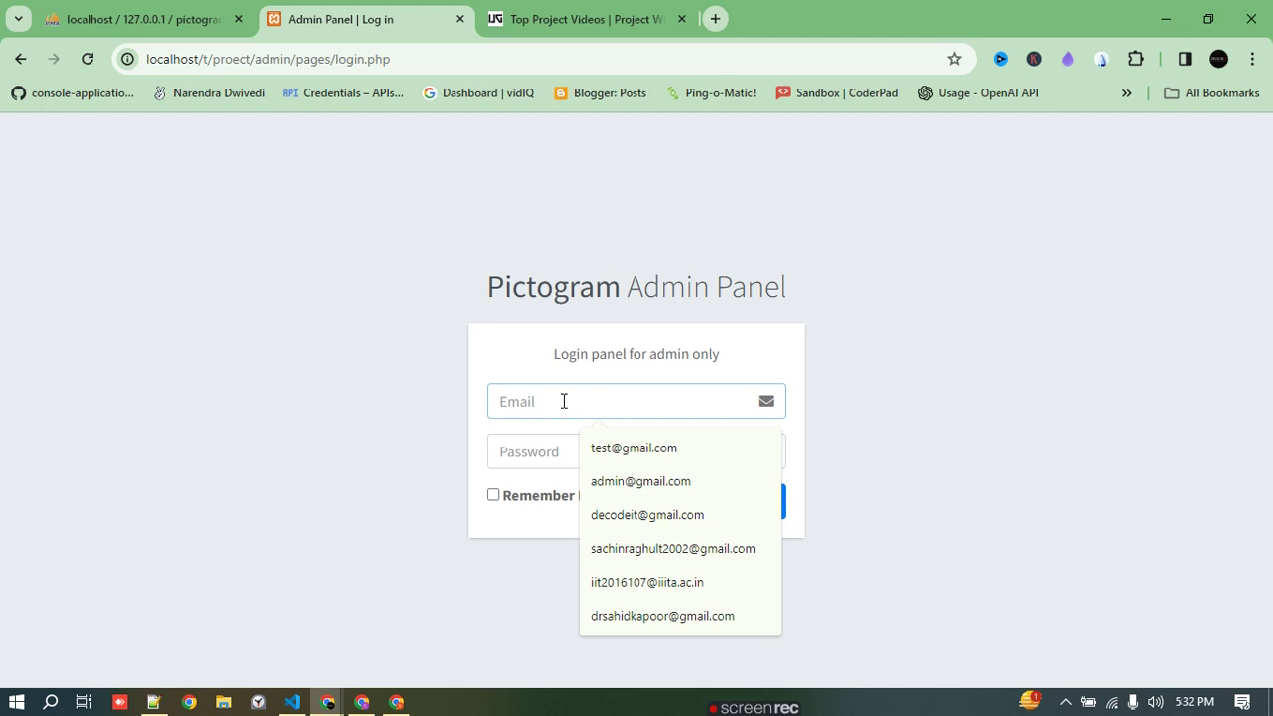
type("a")
left_click(641, 447)
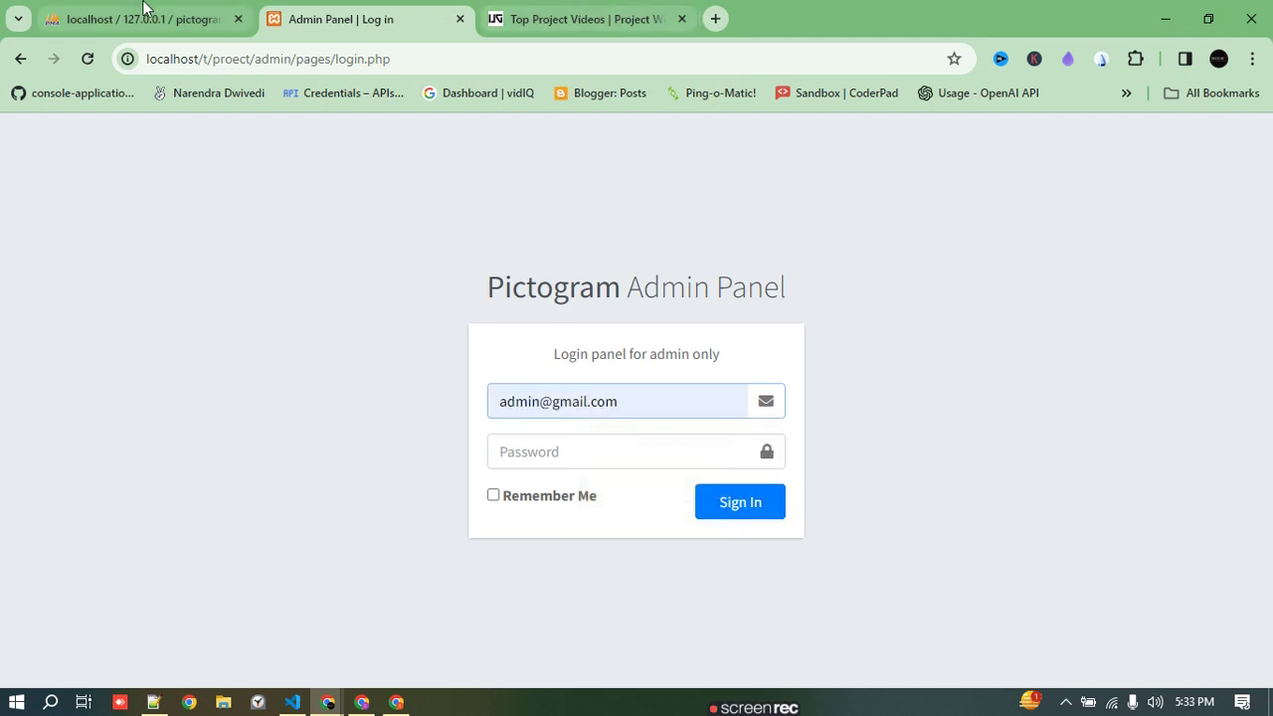
left_click(145, 12)
left_click(348, 19)
left_click(622, 457)
type("123456")
left_click(713, 514)
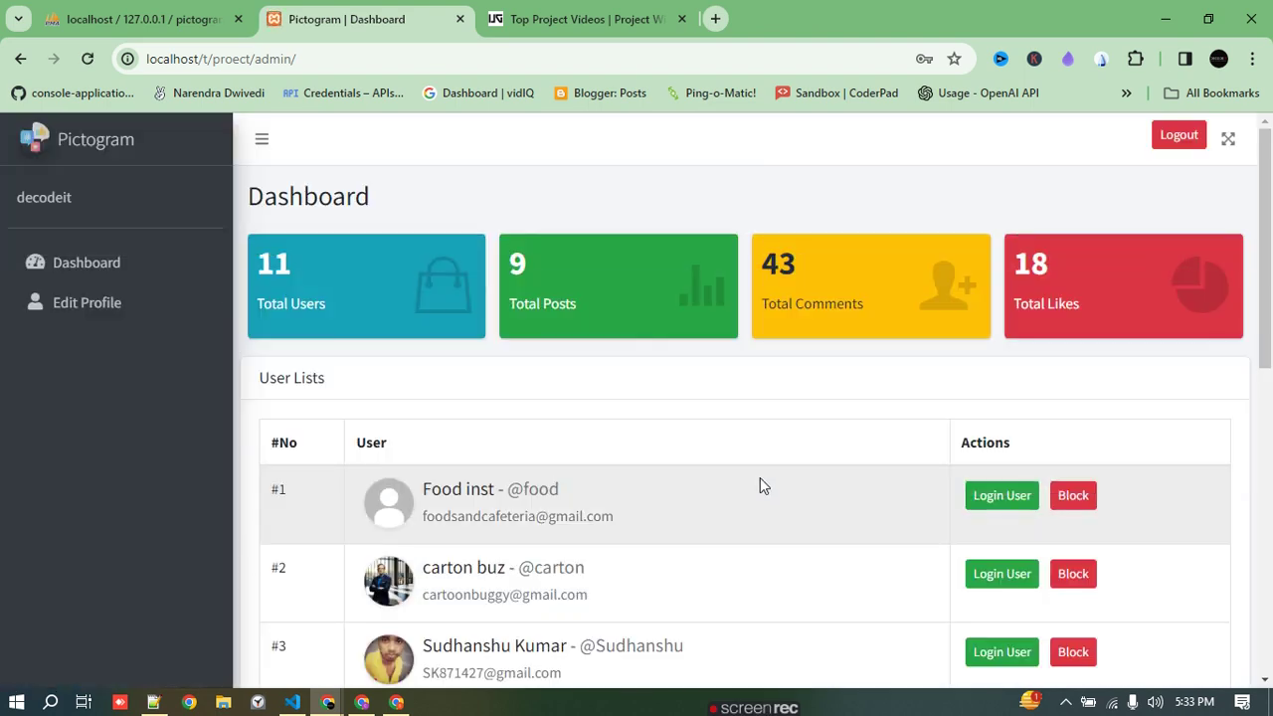
- Block users #8, #7 and #6 in the admin user list
scroll(763, 483, "down", 5)
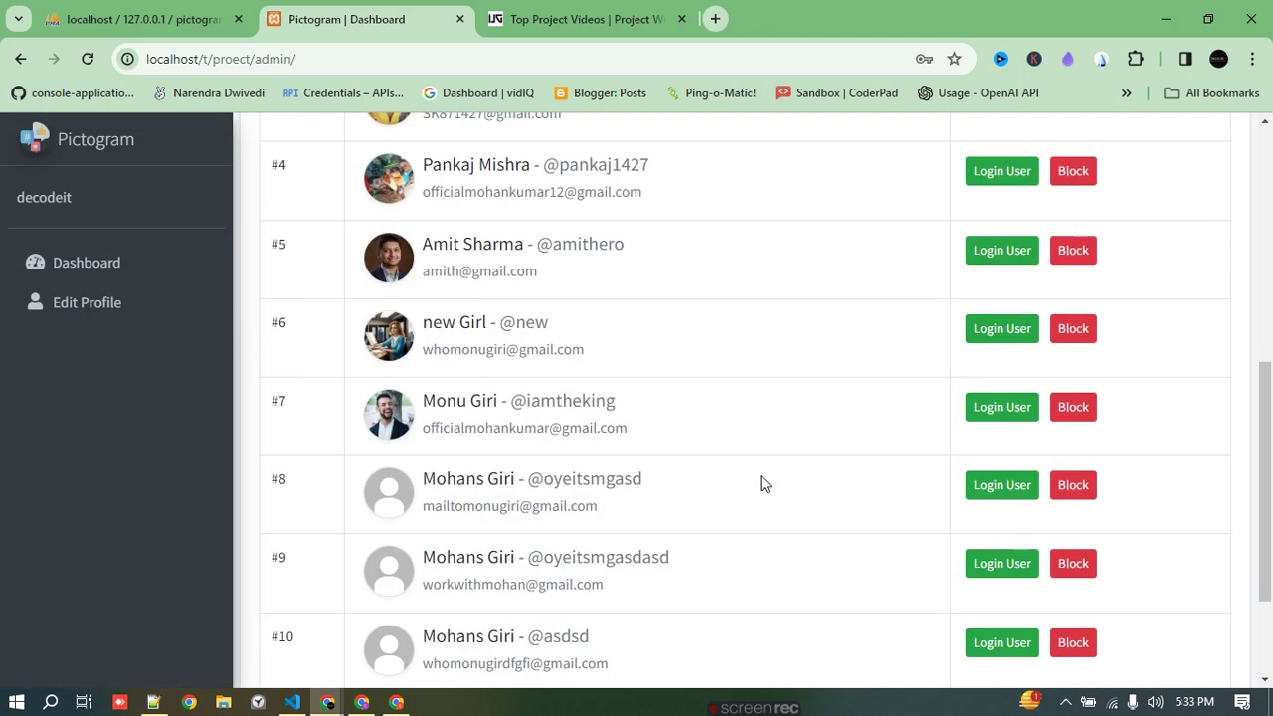
scroll(845, 483, "down", 2)
left_click(1079, 318)
left_click(1057, 239)
left_click(1058, 159)
- Review the Total Comments, Likes and Users counts, then log in as Food inst
scroll(1069, 452, "up", 6)
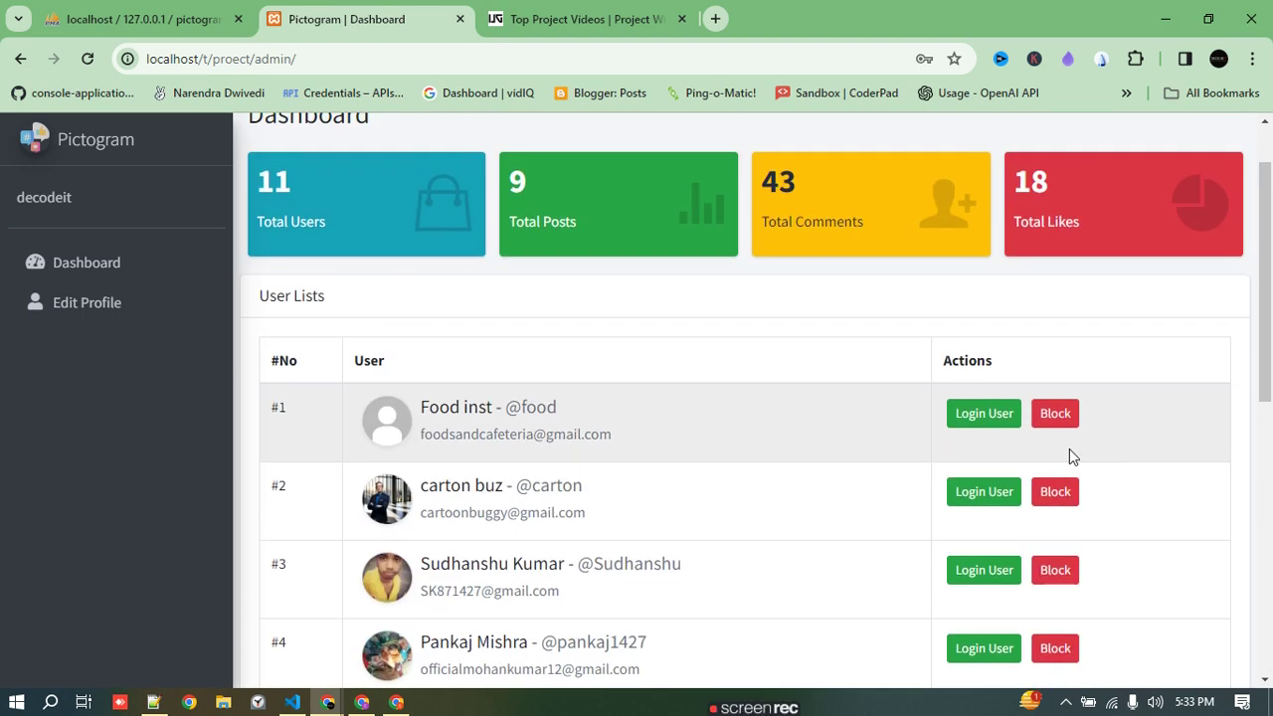
scroll(1068, 454, "up", 1)
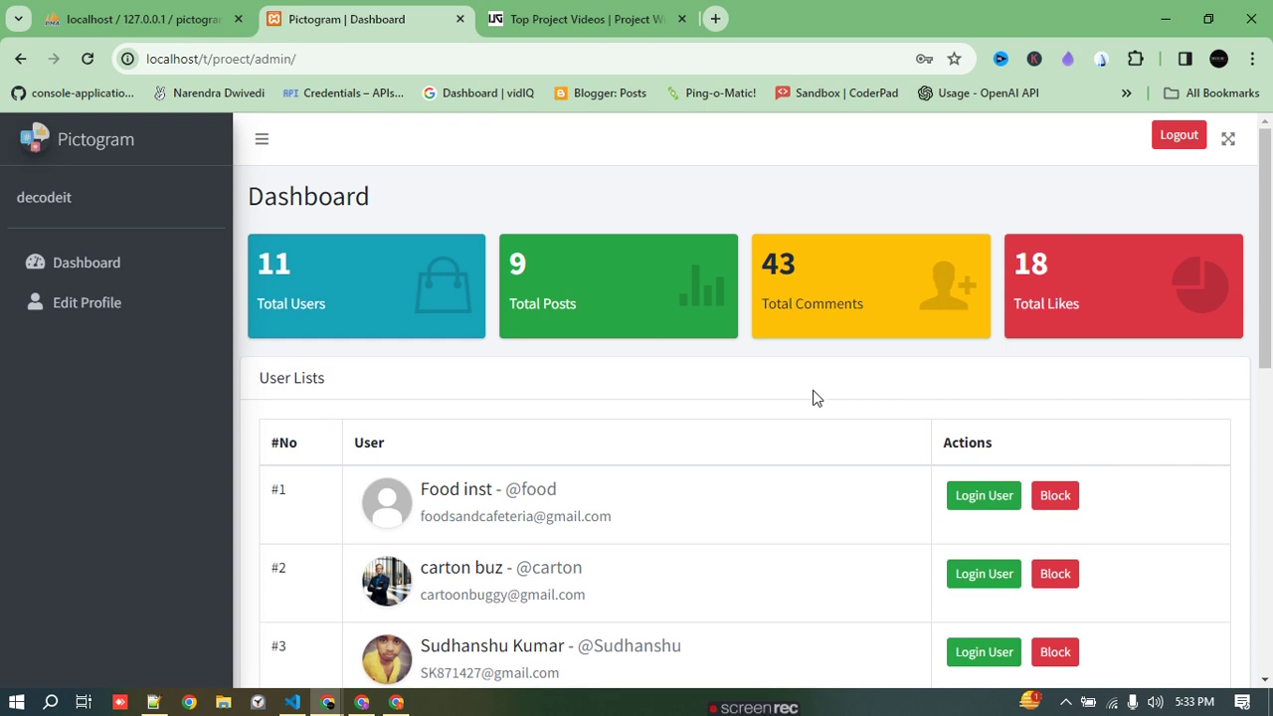
double_click(772, 263)
left_click(1074, 269)
double_click(1074, 263)
left_click(531, 242)
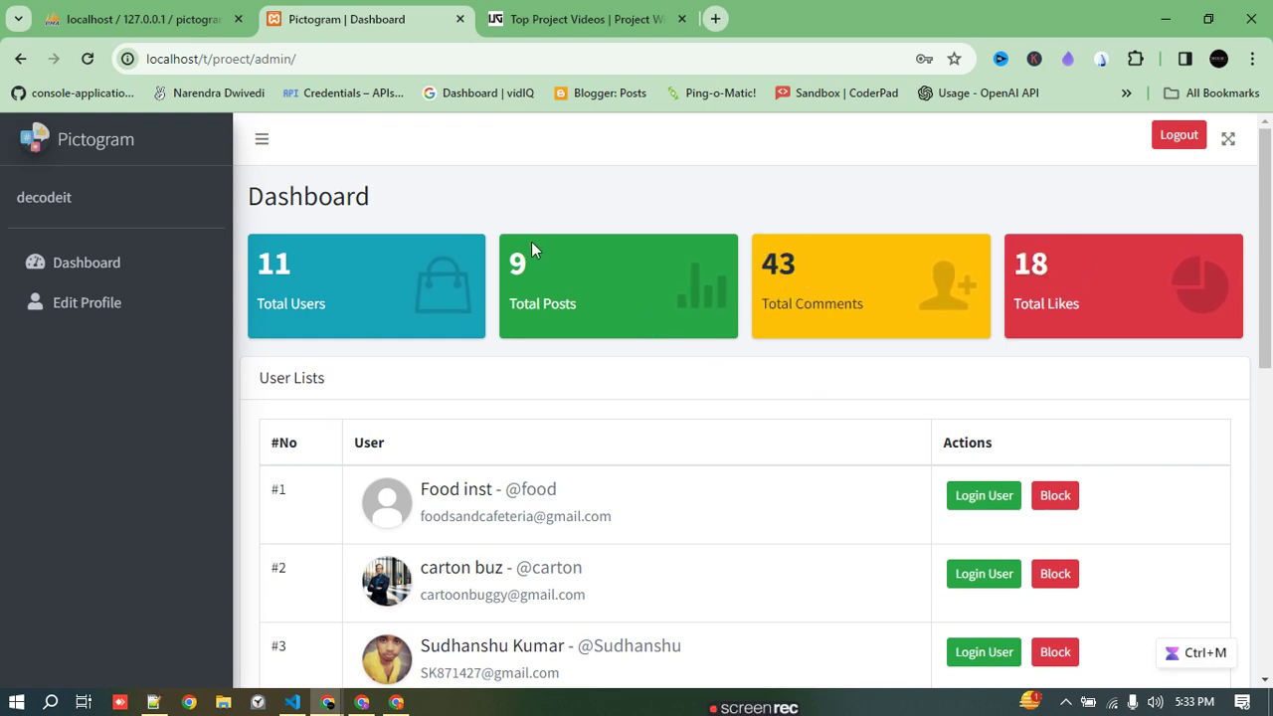
double_click(273, 263)
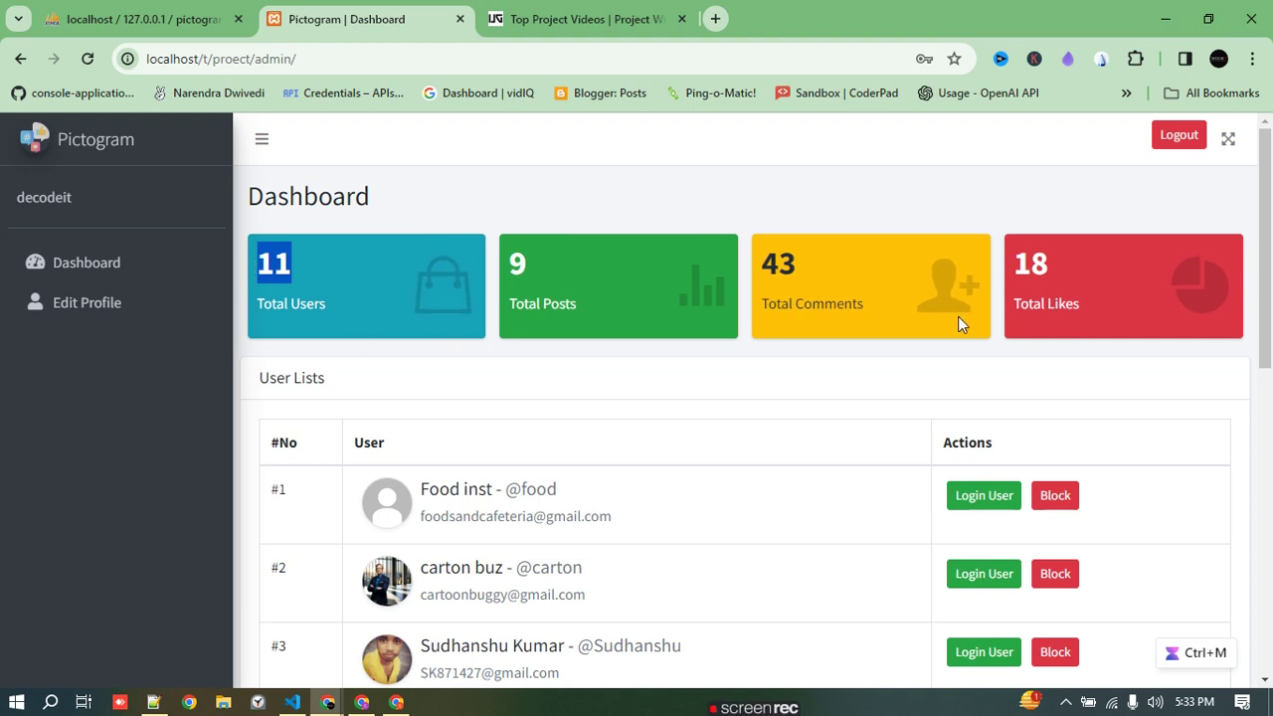
scroll(957, 314, "down", 2)
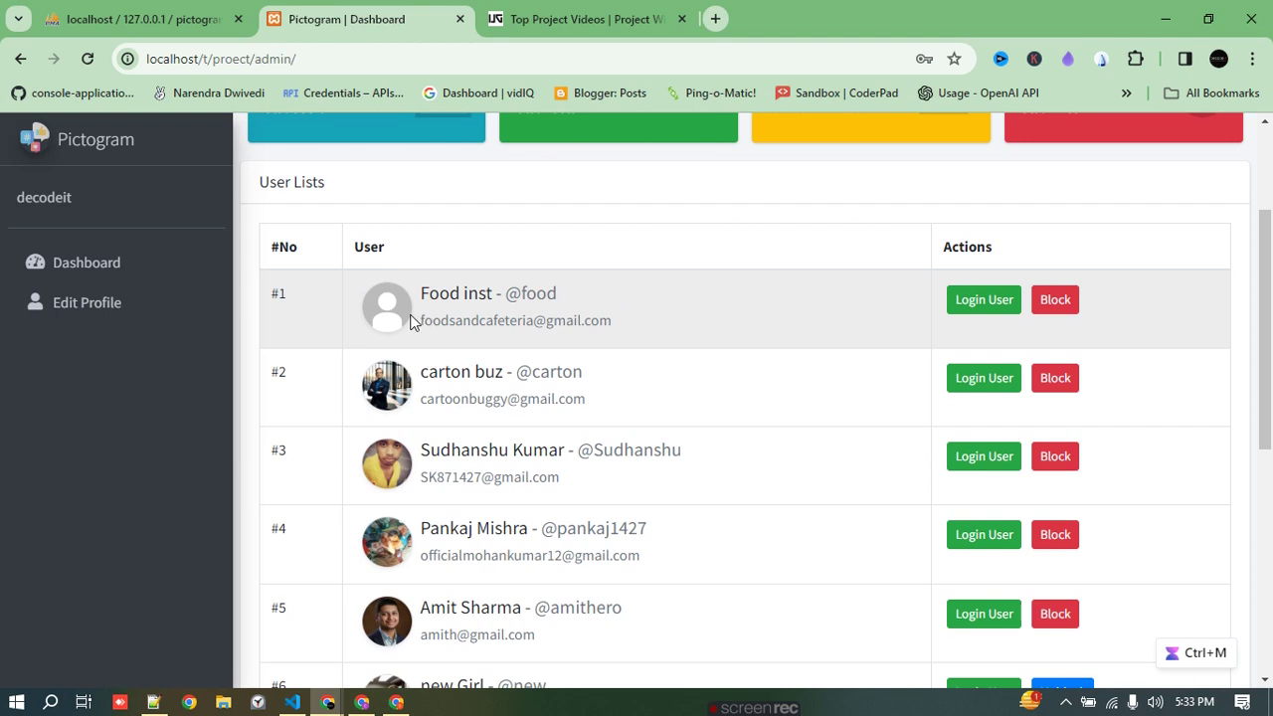
left_click_drag(427, 293, 497, 294)
left_click(963, 306)
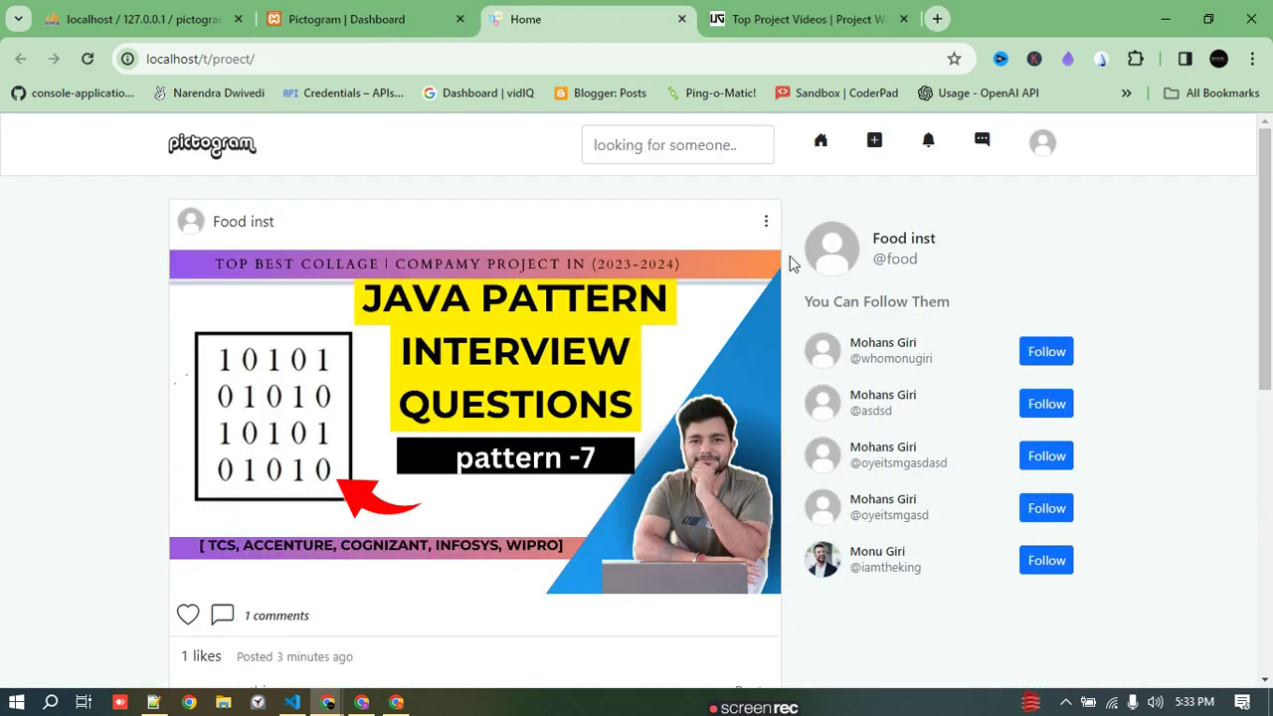
- Like the Java pattern post in the feed as Food inst
left_click(767, 221)
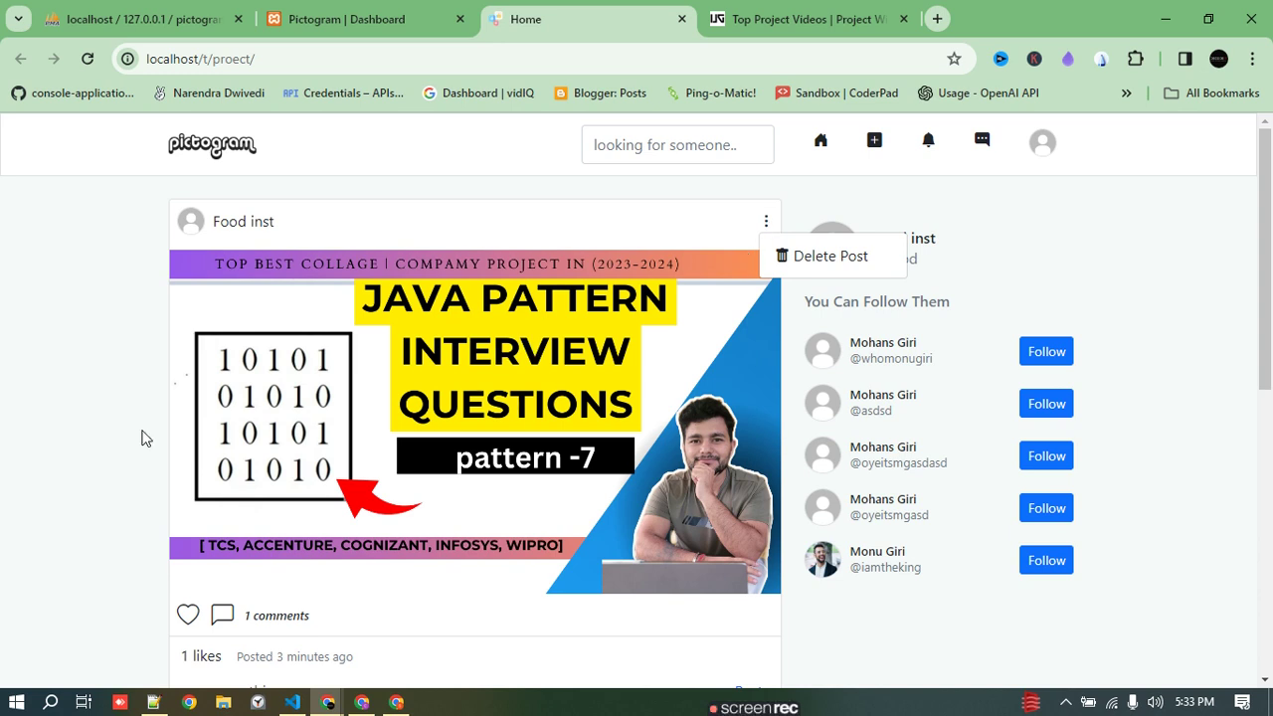
left_click(110, 529)
scroll(267, 573, "down", 1)
left_click(185, 503)
scroll(546, 470, "up", 1)
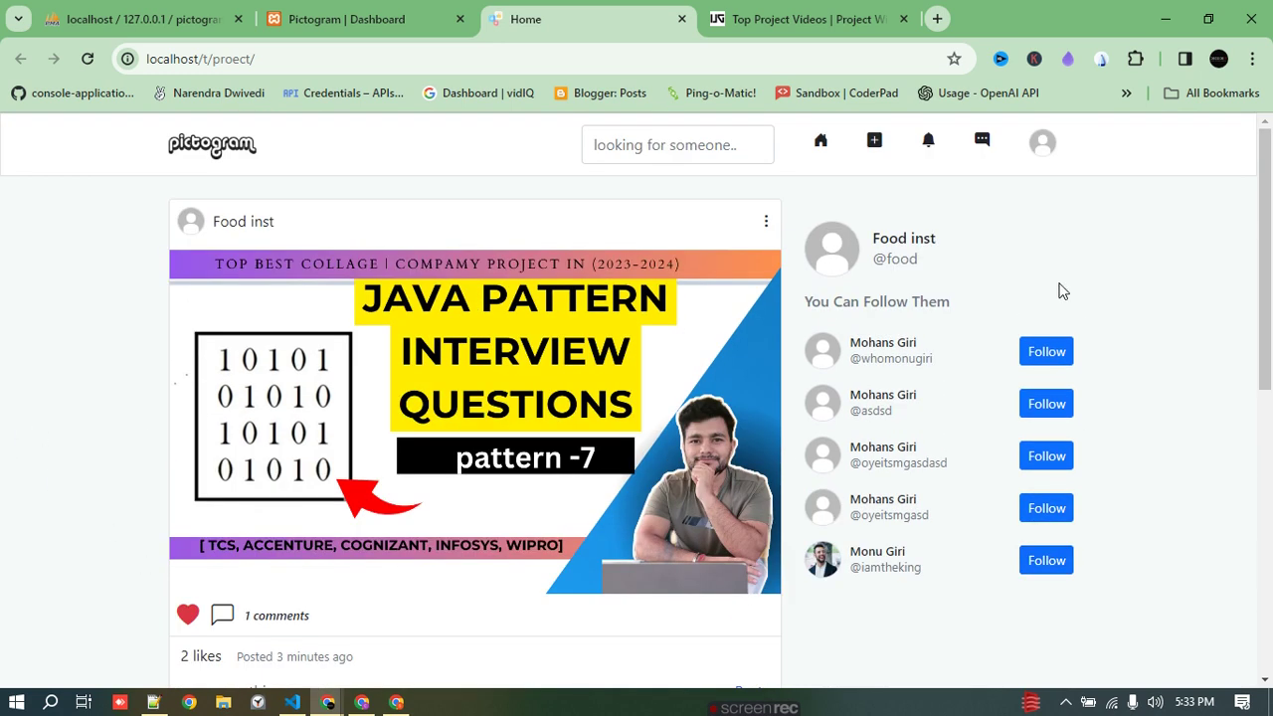
- Open Food inst's profile and review its Followers (carton buz) and Following lists
left_click(875, 240)
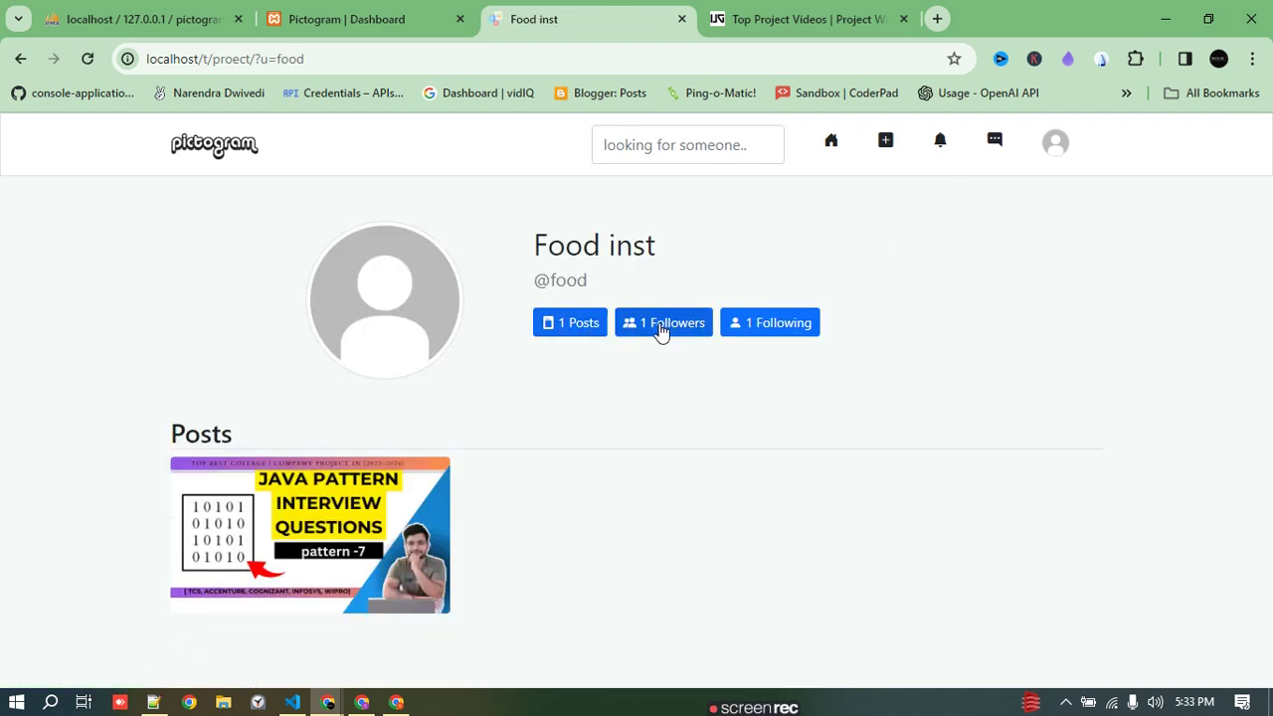
left_click_drag(656, 245, 593, 245)
triple_click(594, 244)
left_click(829, 285)
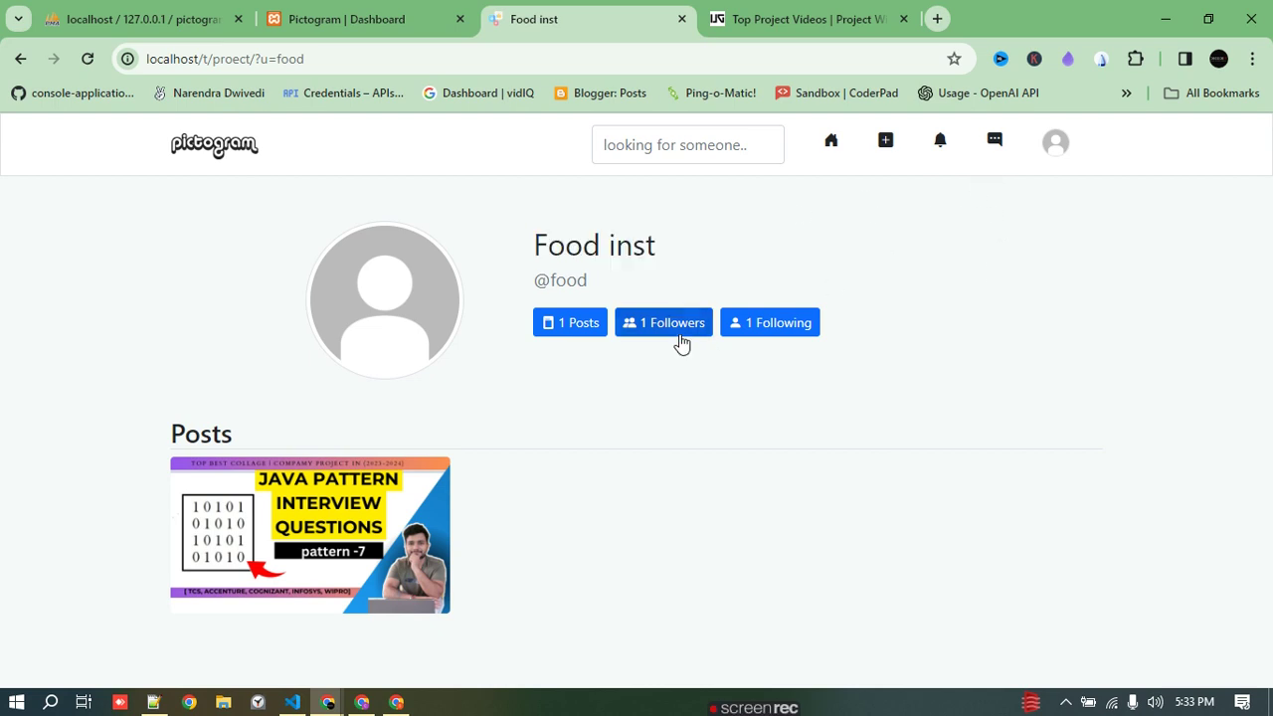
left_click(681, 336)
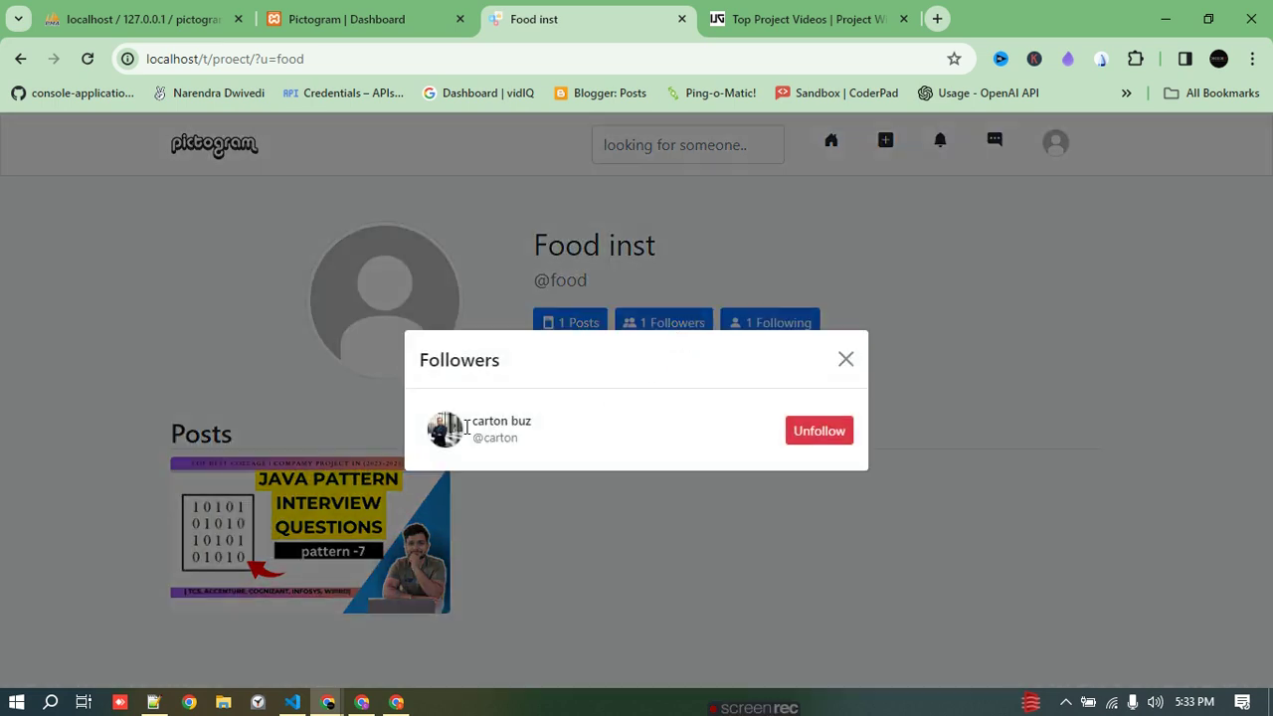
triple_click(466, 427)
left_click(845, 359)
left_click(778, 331)
left_click(843, 358)
left_click(1054, 148)
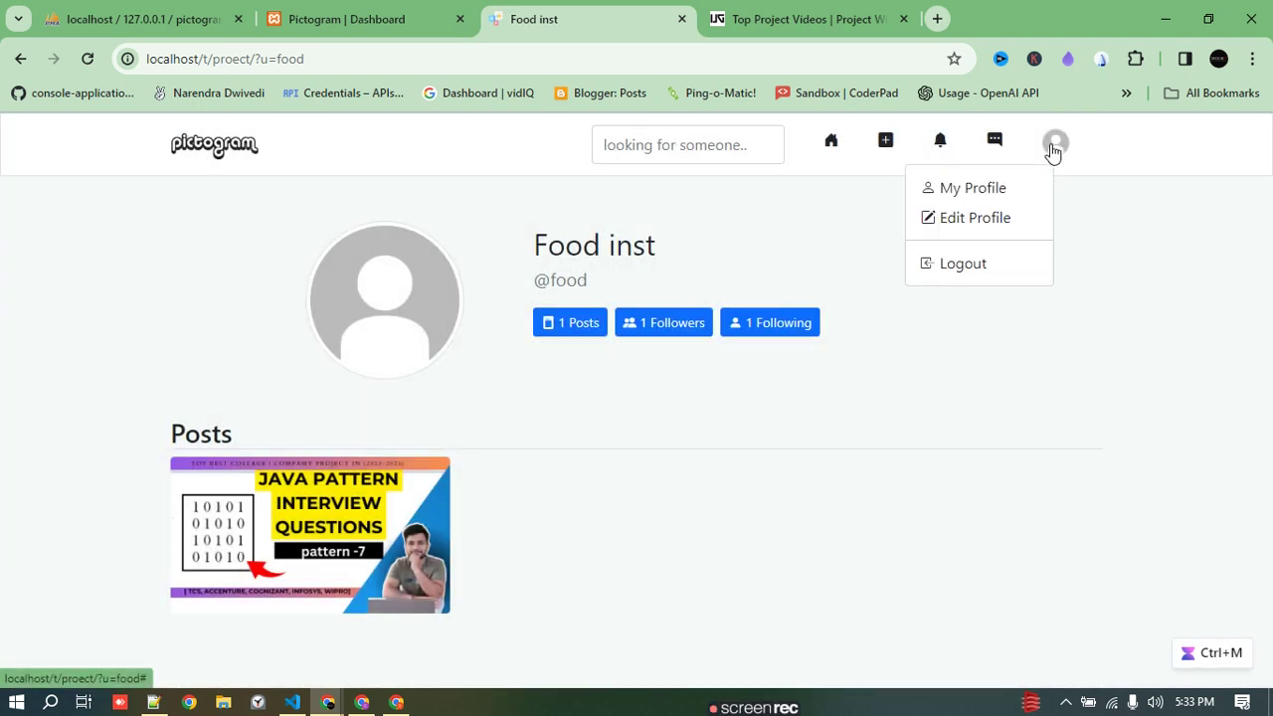
- Open Food inst's Edit Profile form, then switch to the other window's feed at the ChatGPT post
left_click(975, 225)
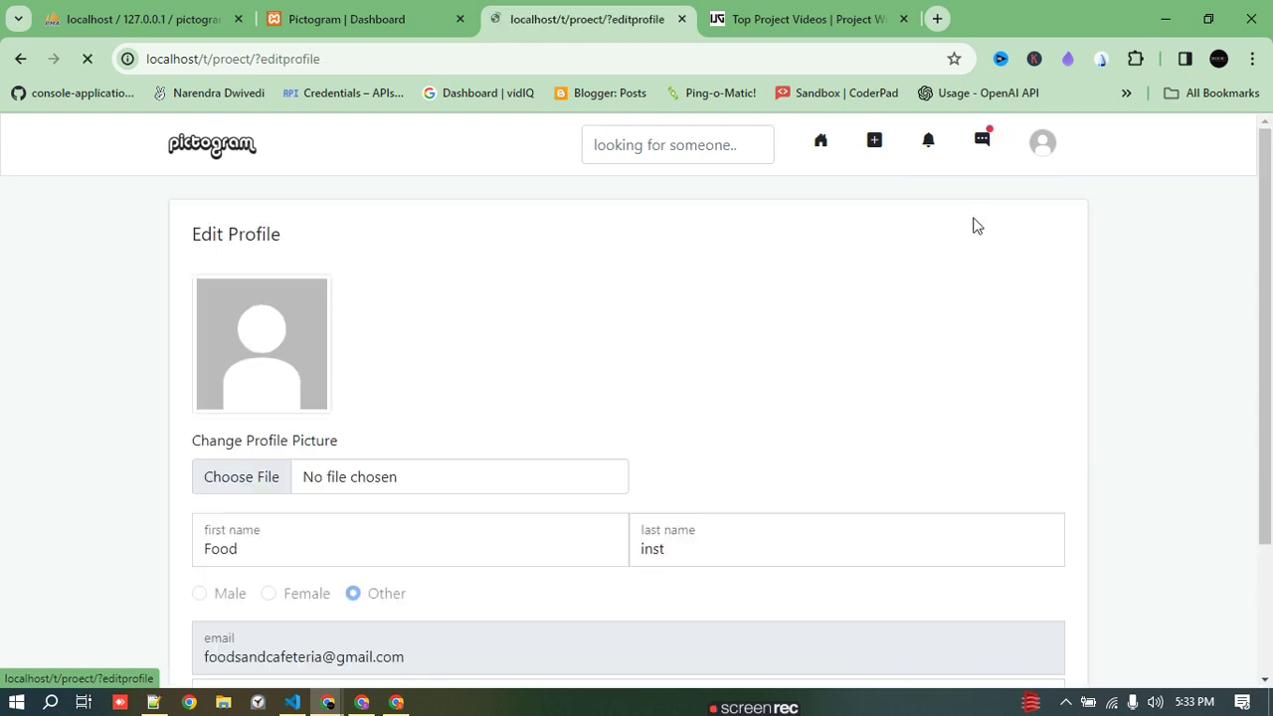
scroll(550, 468, "down", 2)
scroll(550, 469, "up", 2)
scroll(475, 478, "down", 2)
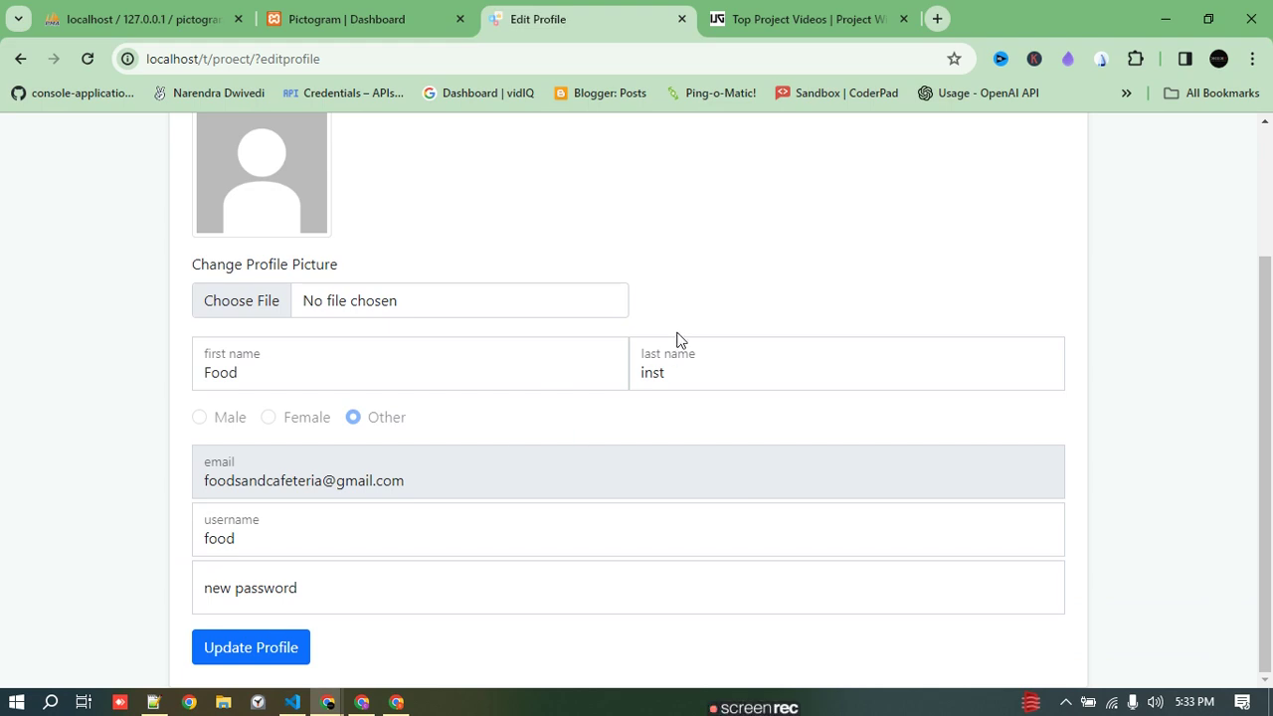
left_click(362, 702)
scroll(606, 450, "down", 5)
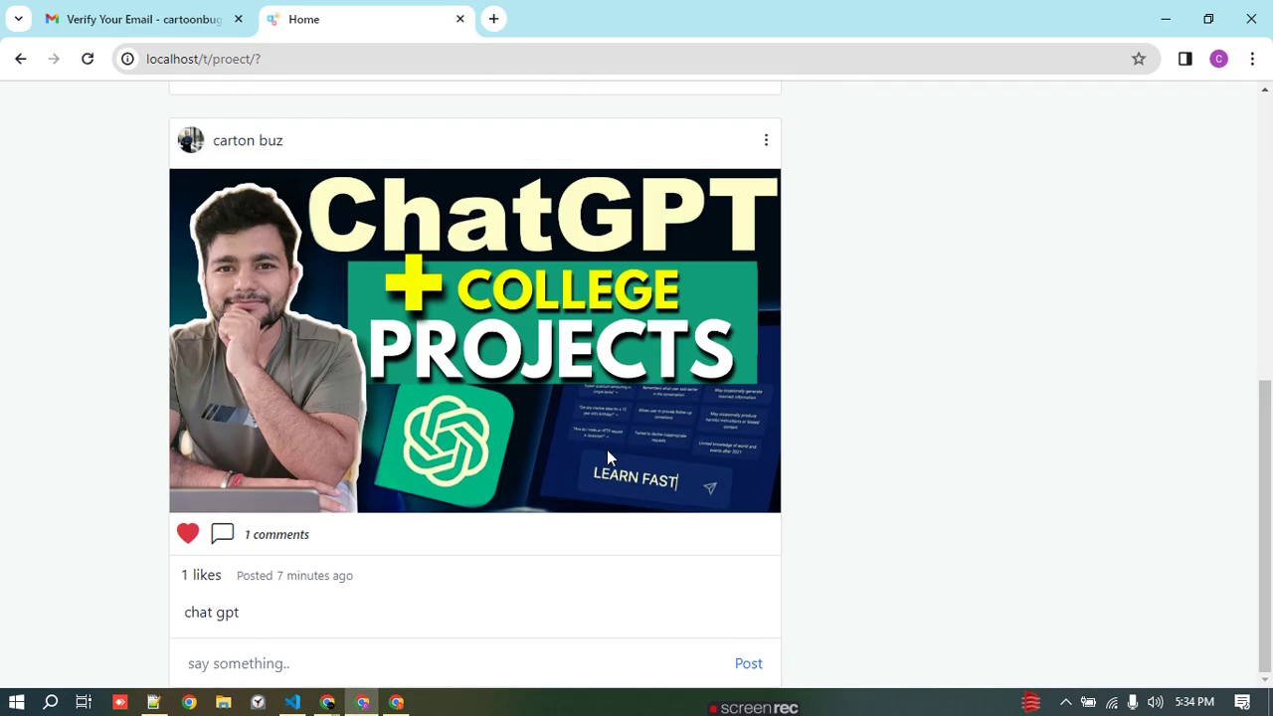
key("alt+Tab")
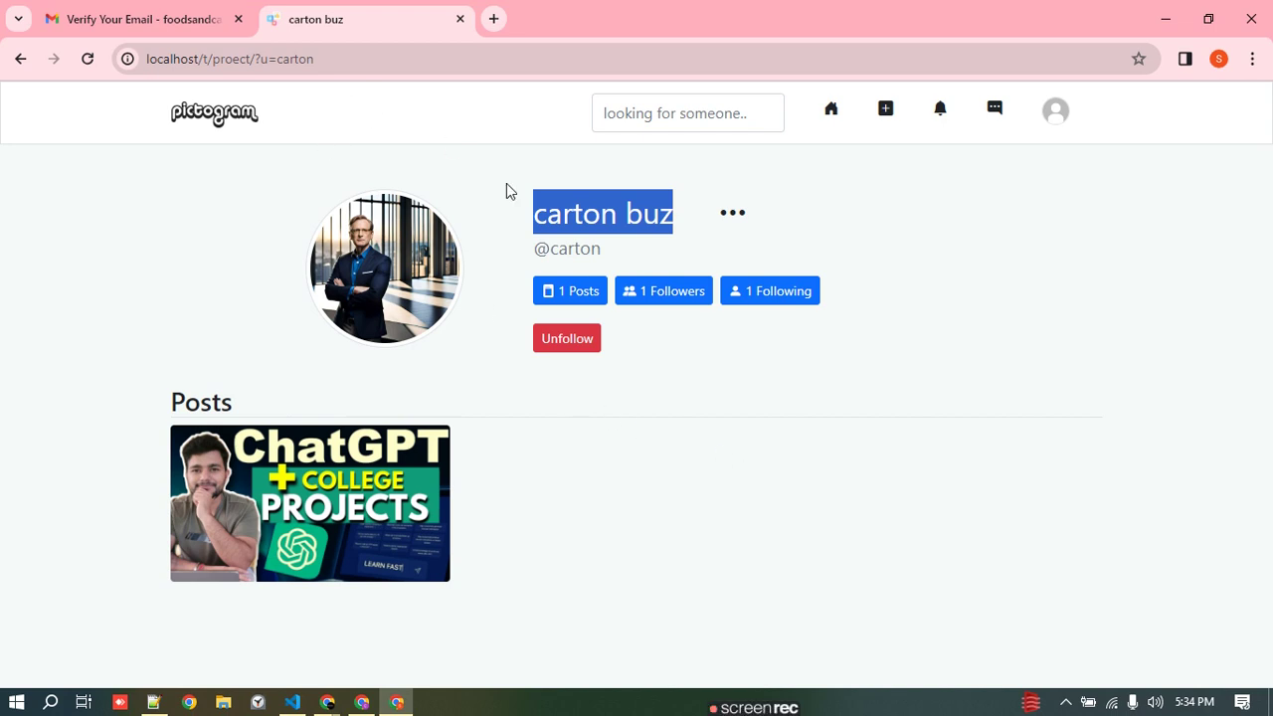
left_click(883, 259)
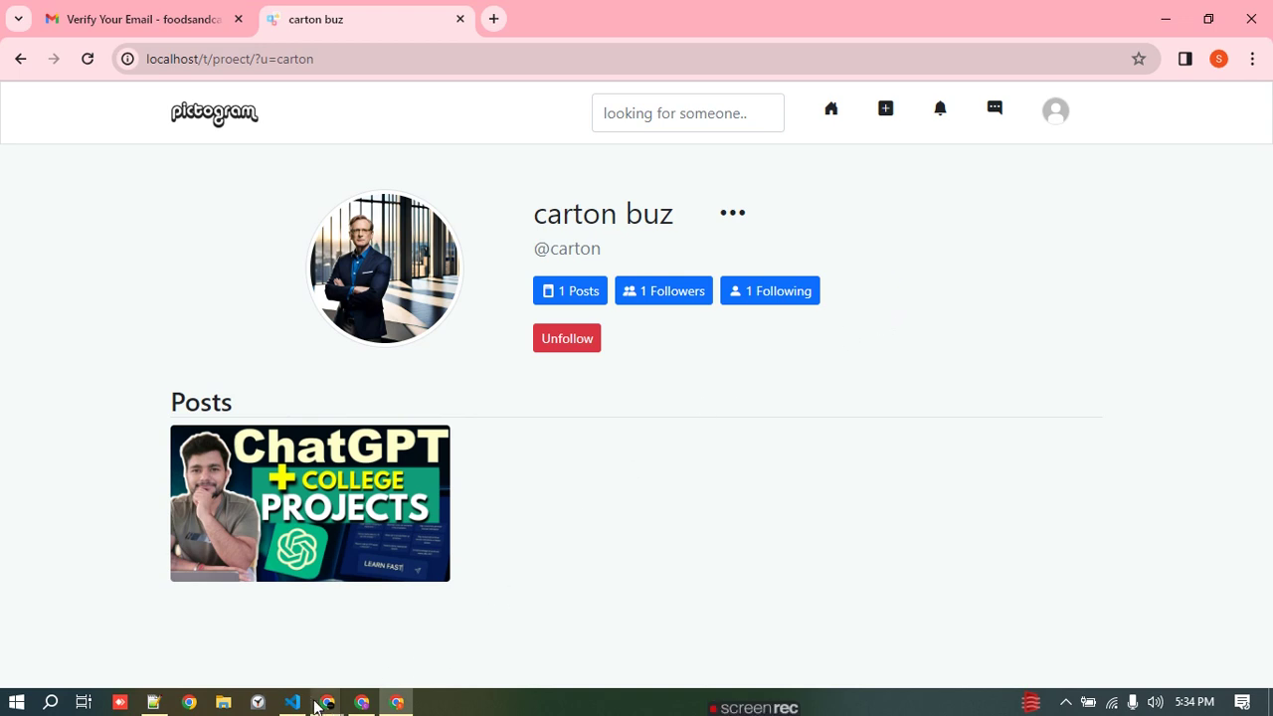
mouse_move(328, 706)
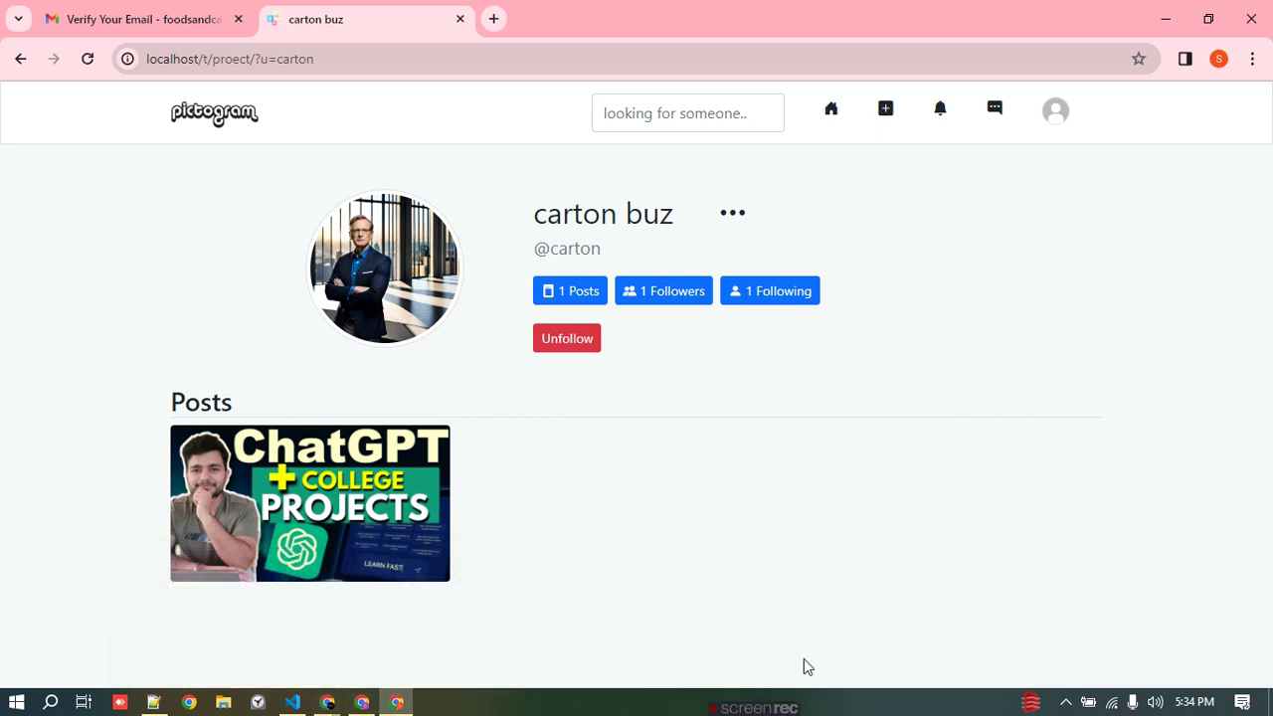